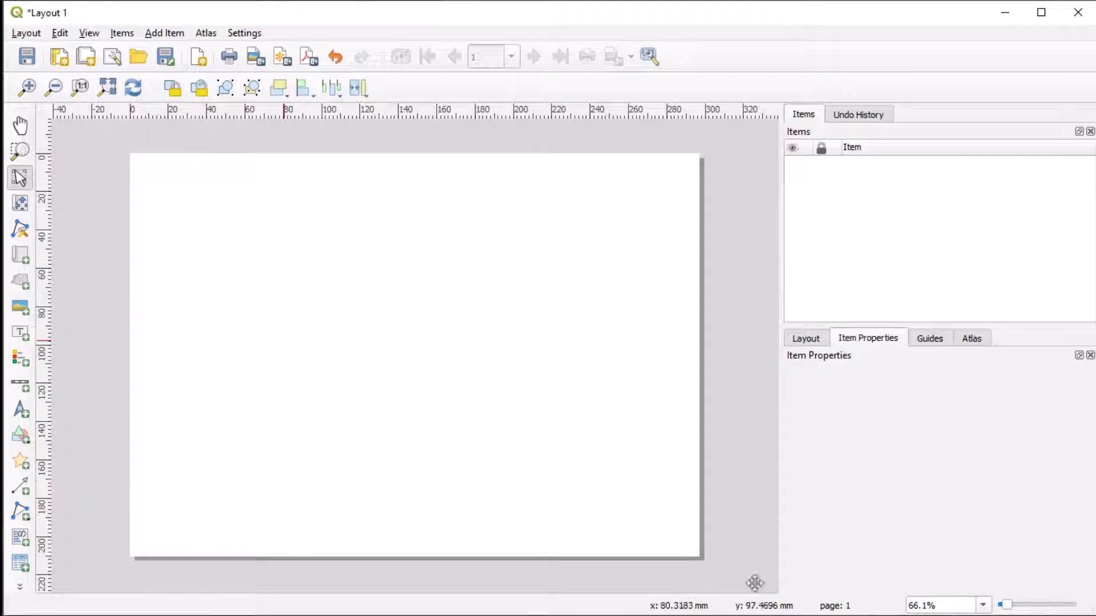
- Add a square map about 65 mm wide near the page's upper-left corner and adjust the area shown inside it
click(23, 260)
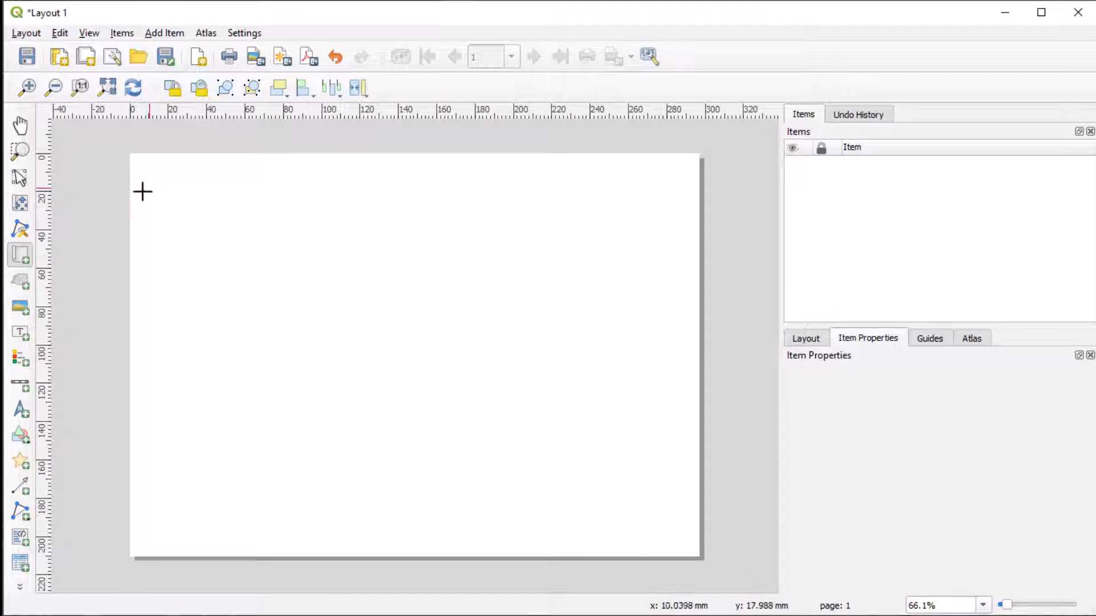
drag(154, 185, 276, 261)
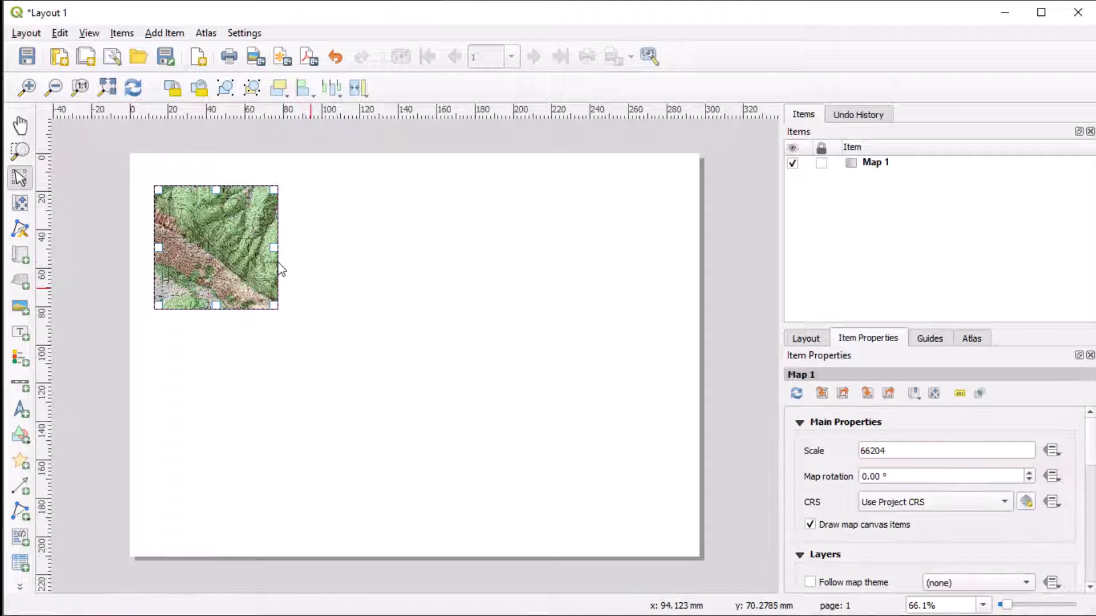
click(20, 202)
scroll(205, 239, up, 2)
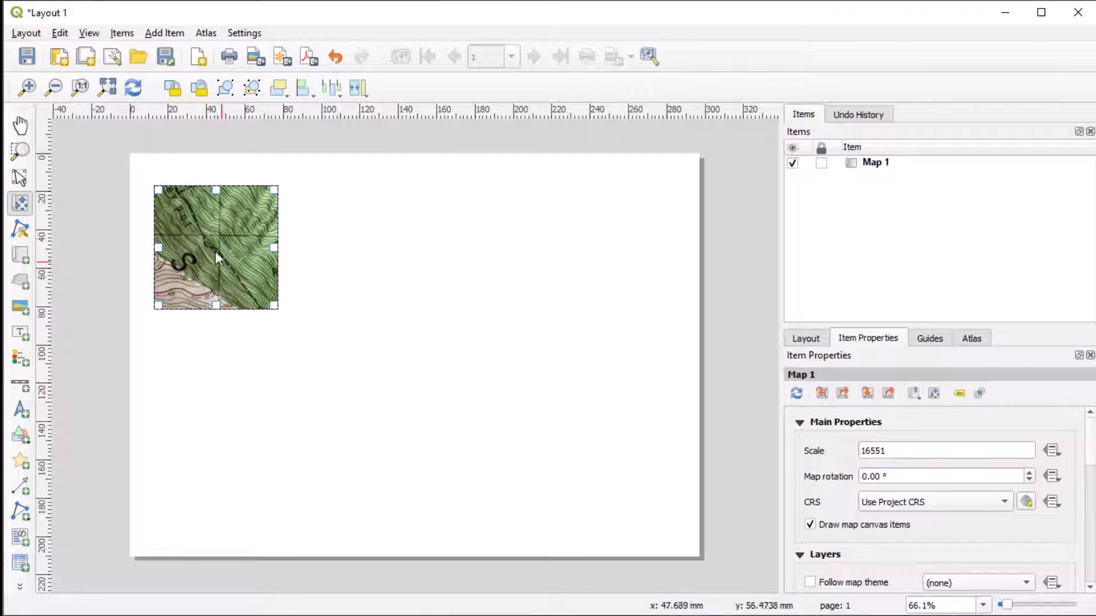
mouse_move(214, 251)
mouse_down()
mouse_move(206, 211)
mouse_move(214, 269)
mouse_up()
scroll(206, 211, down, 1)
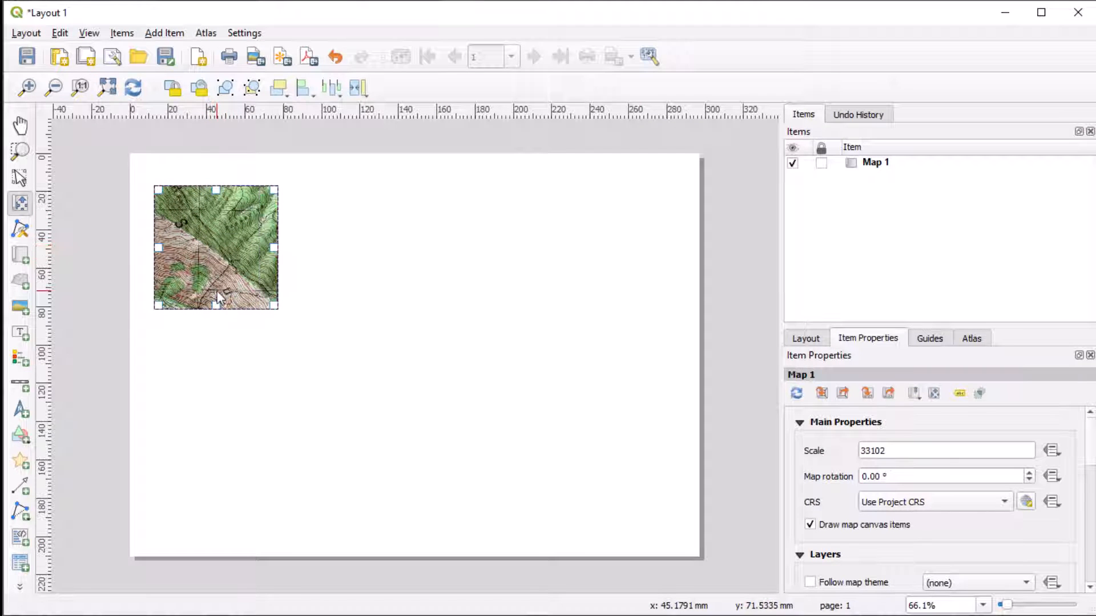
- Set the map's scale to 20000 and shift its content slightly sideways within the frame
double_click(899, 452)
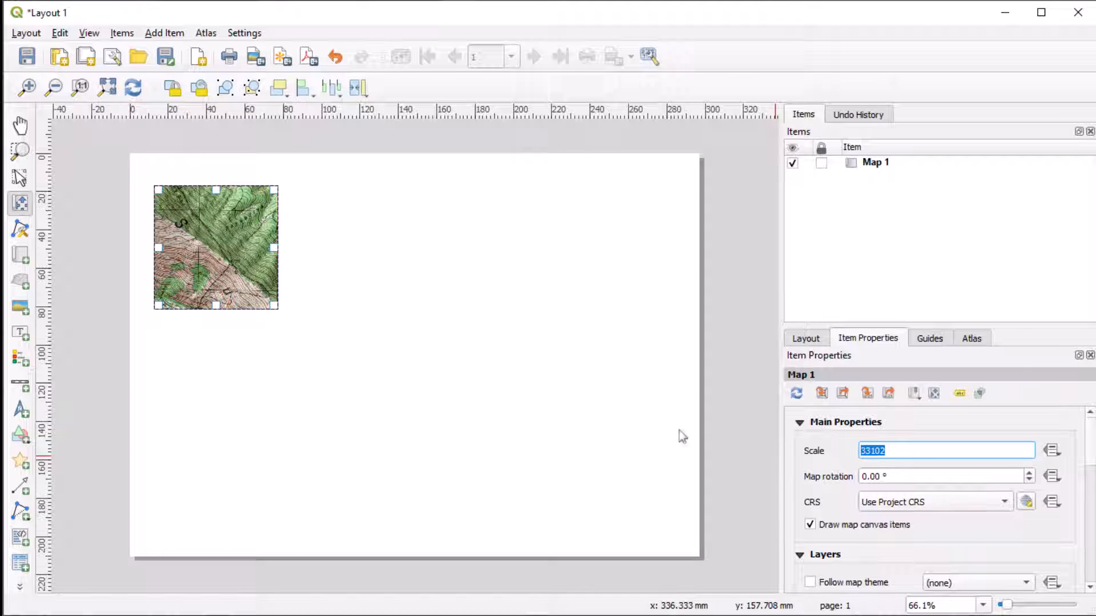
text(2000)
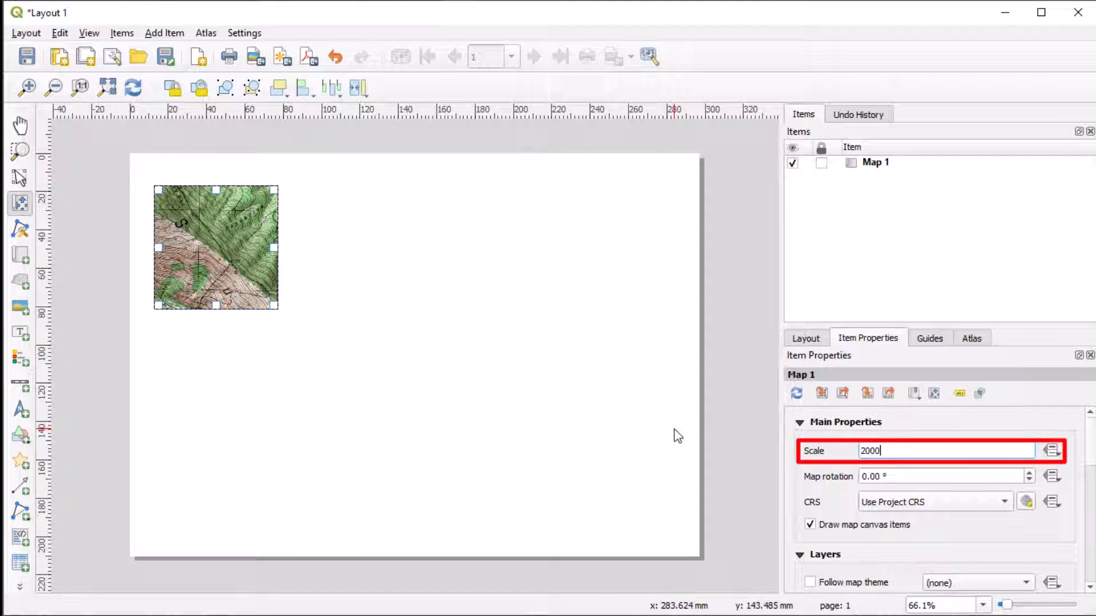
text(0)
key(Return)
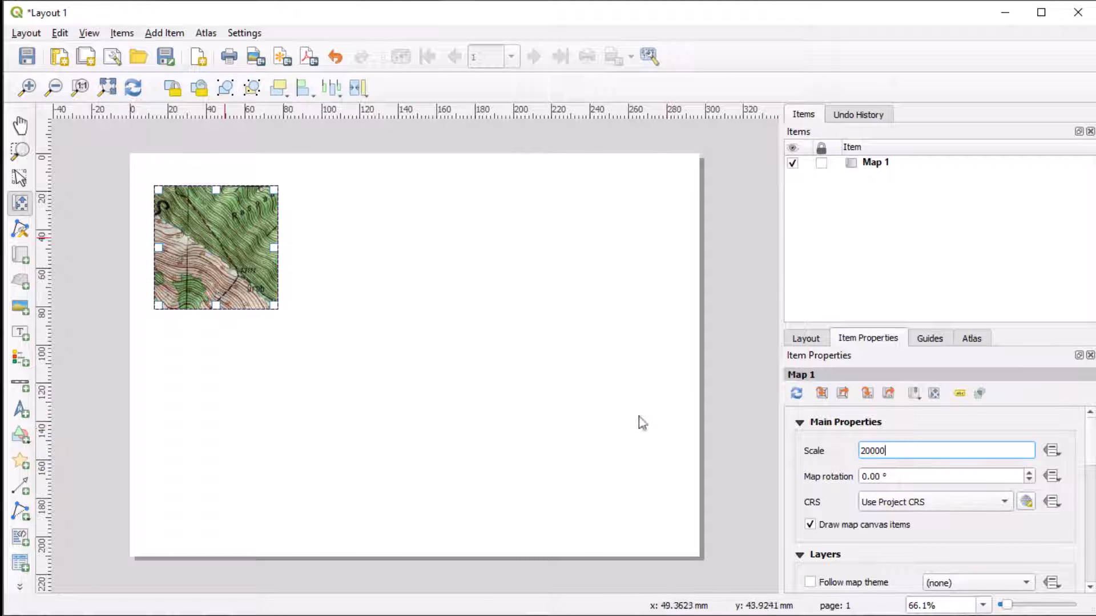
drag(198, 252, 207, 252)
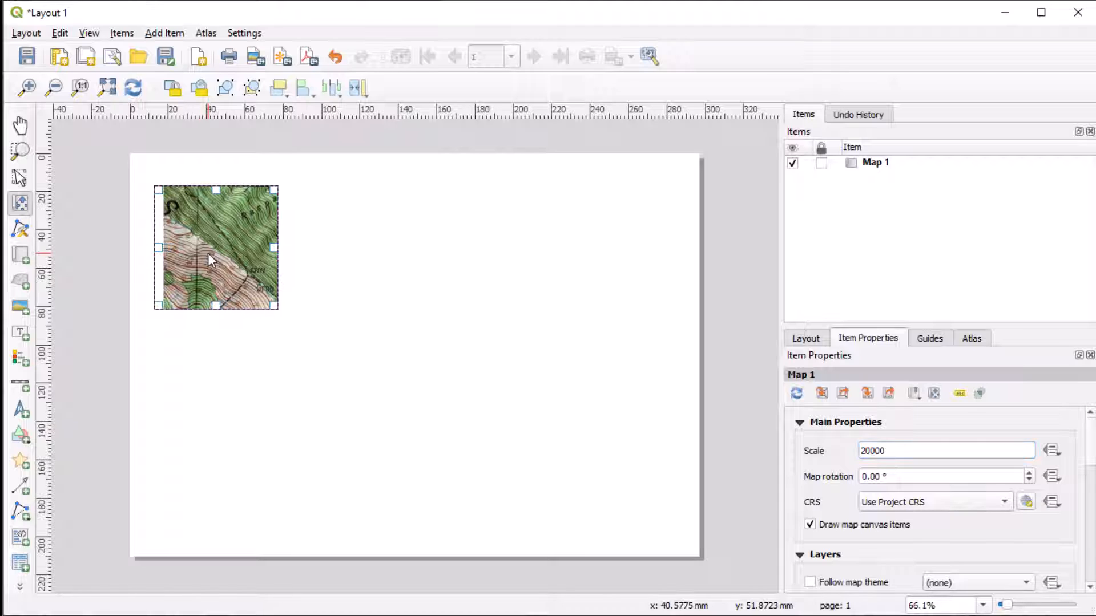
- Duplicate the map twice and place the copies beside the original to form an aligned row of three
click(20, 177)
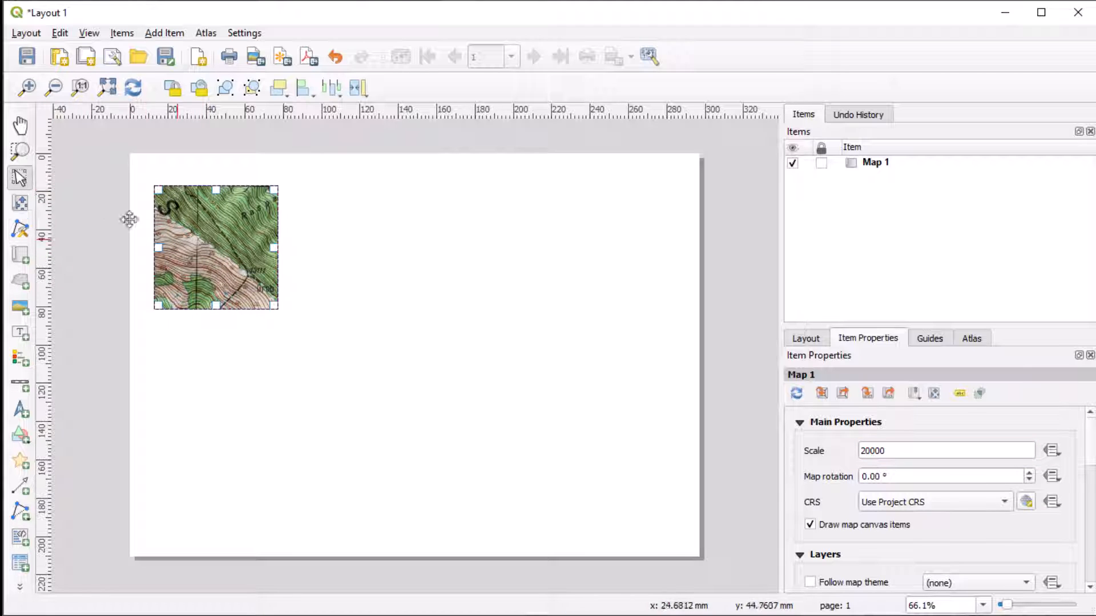
key(ctrl+d)
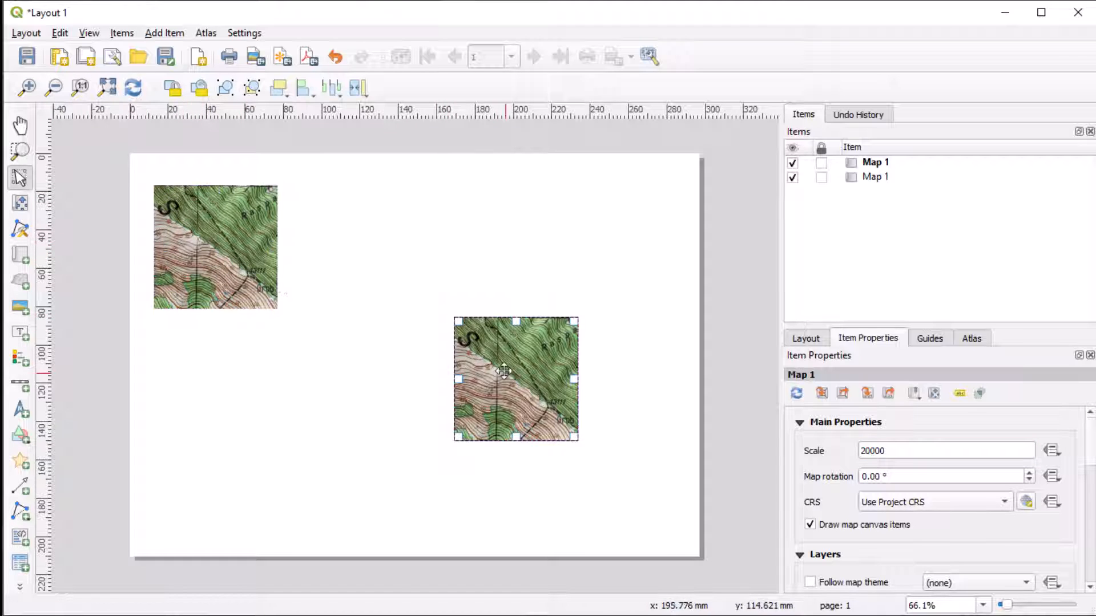
drag(506, 373, 349, 241)
key(ctrl+d)
drag(503, 351, 501, 252)
- Duplicate the map three more times and align the copies as a second row of three beneath the first
key(ctrl+d)
drag(540, 327, 215, 397)
key(ctrl+d)
drag(350, 455, 372, 386)
key(ctrl+d)
drag(488, 467, 518, 377)
click(675, 418)
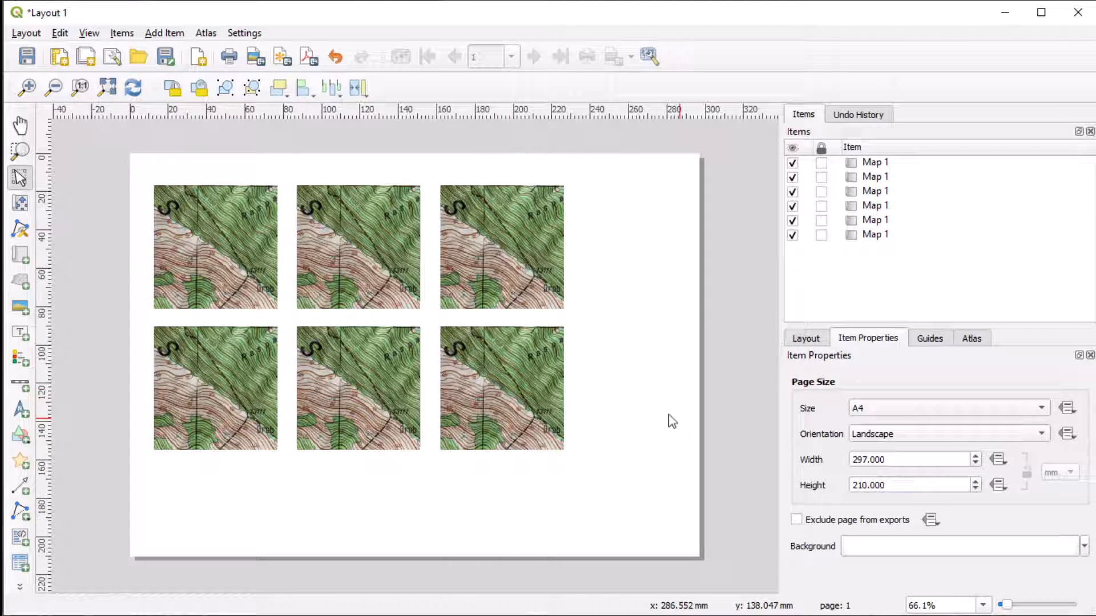
- Lock the layers of the first map in the upper row
click(239, 249)
scroll(787, 537, down, 1)
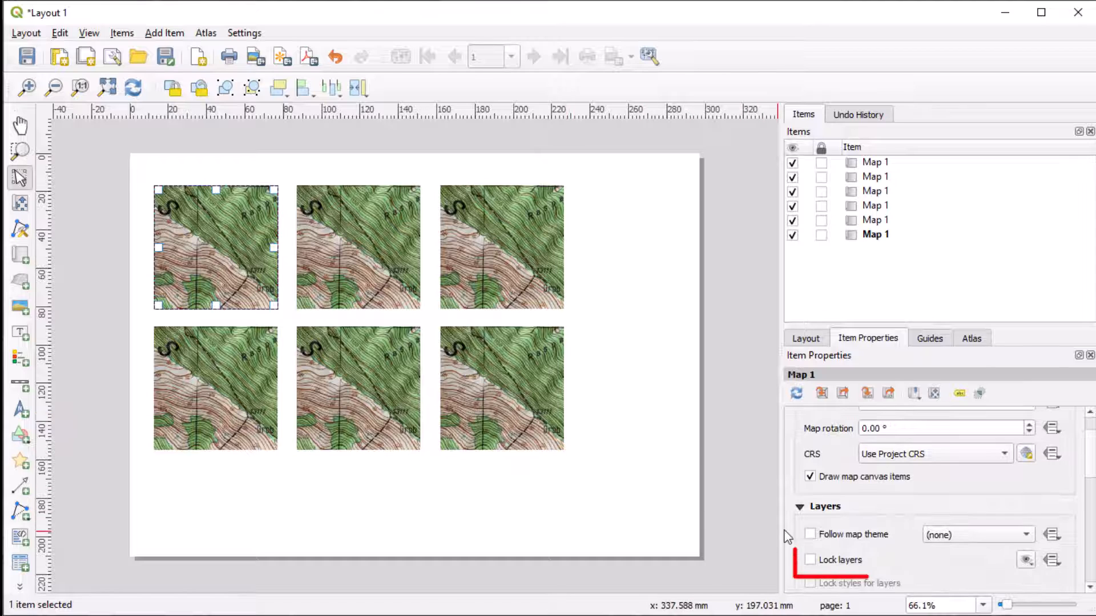
click(850, 615)
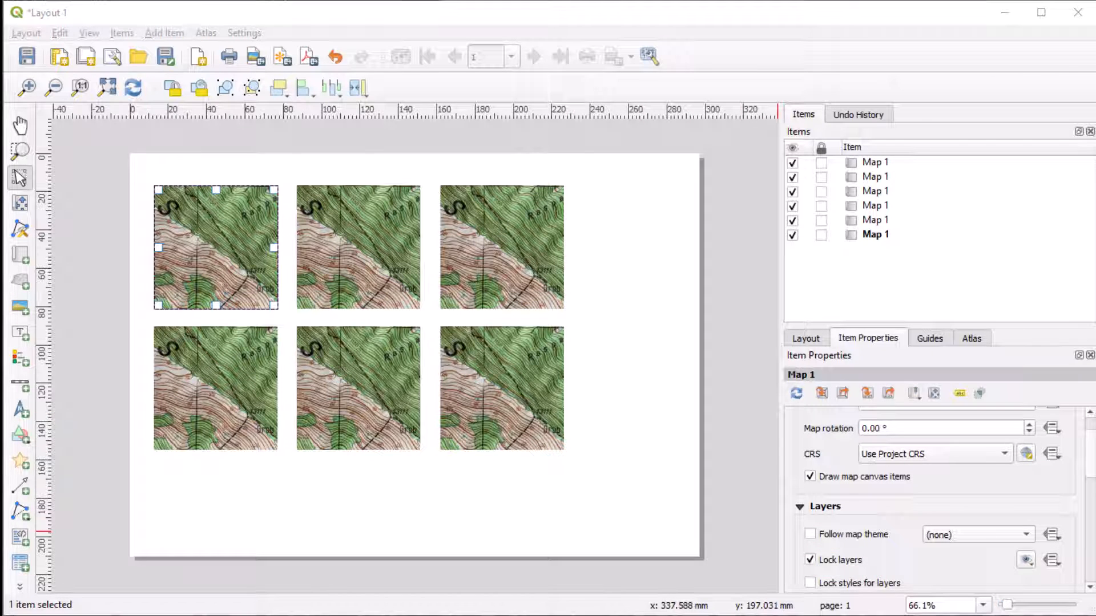
- In the main QGIS window, show Topo 1:20,000 instead of Topo 1:25,000, and refresh the layout's maps
click(762, 568)
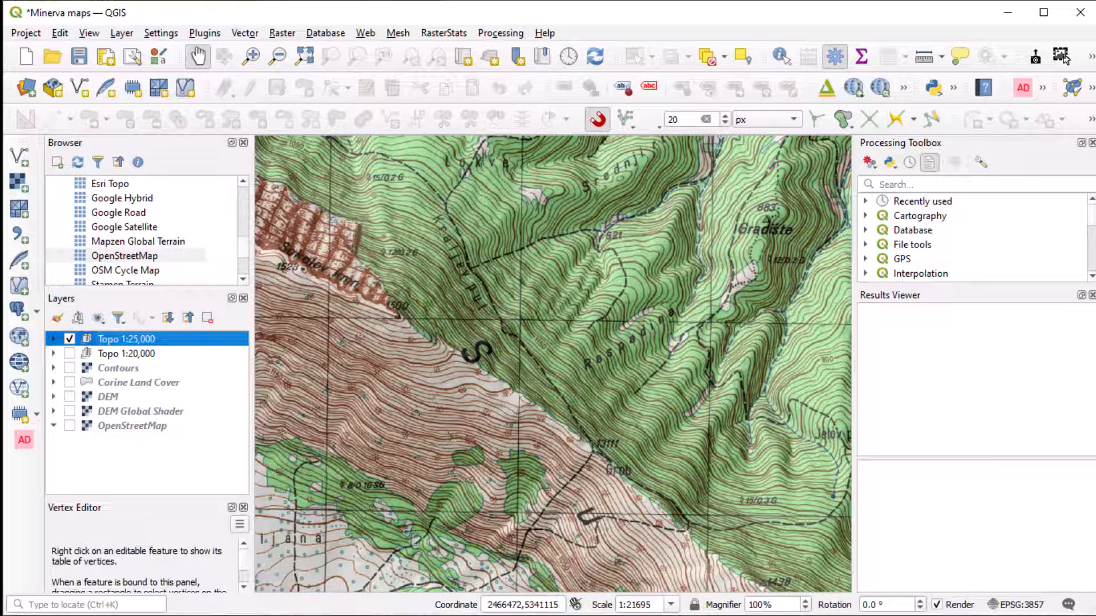
click(69, 338)
click(69, 354)
click(98, 355)
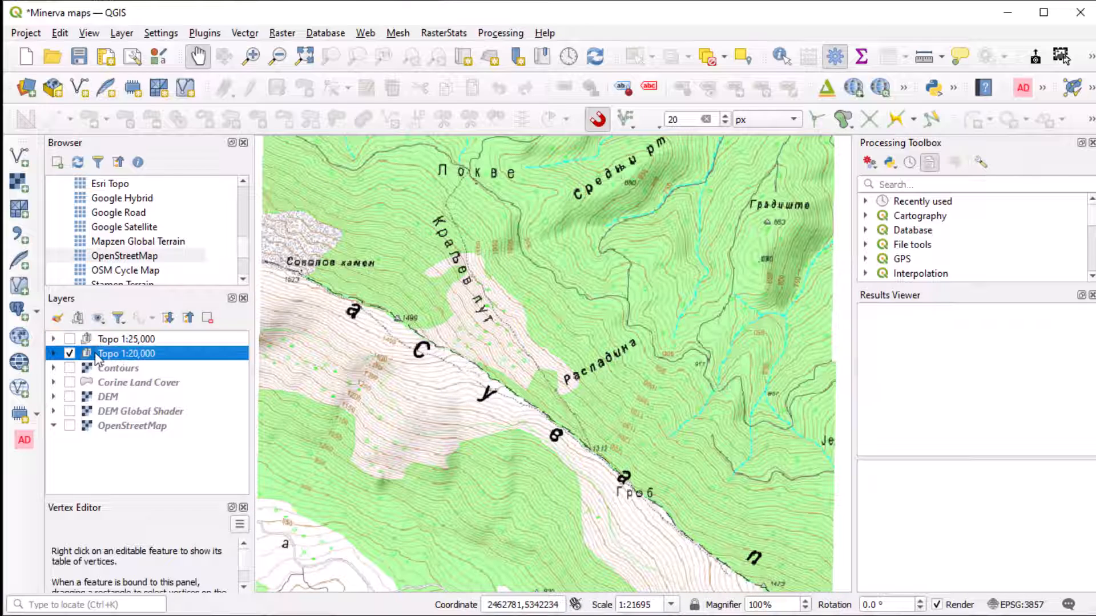
click(777, 615)
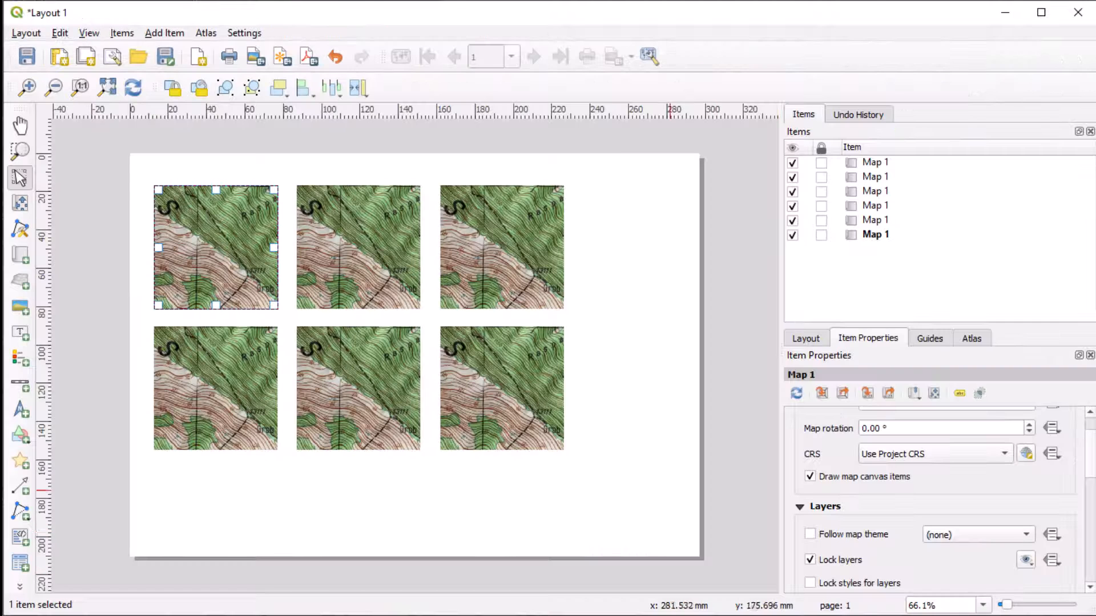
click(140, 94)
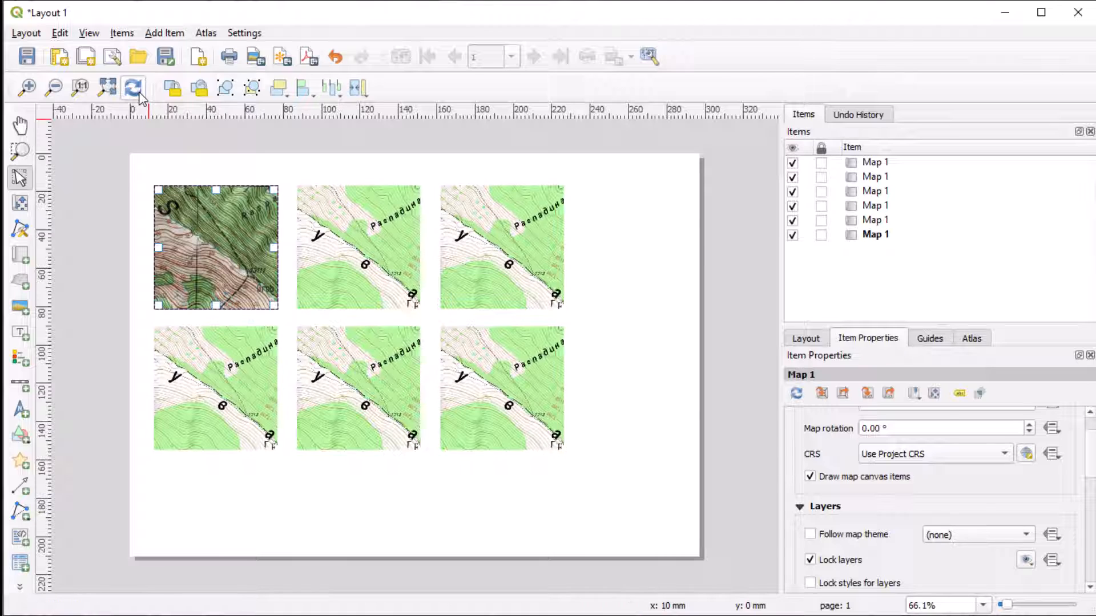
- Lock the layers of the upper row's middle map and switch the unlocked maps from Topo 1:20,000 to Corine Land Cover
click(336, 269)
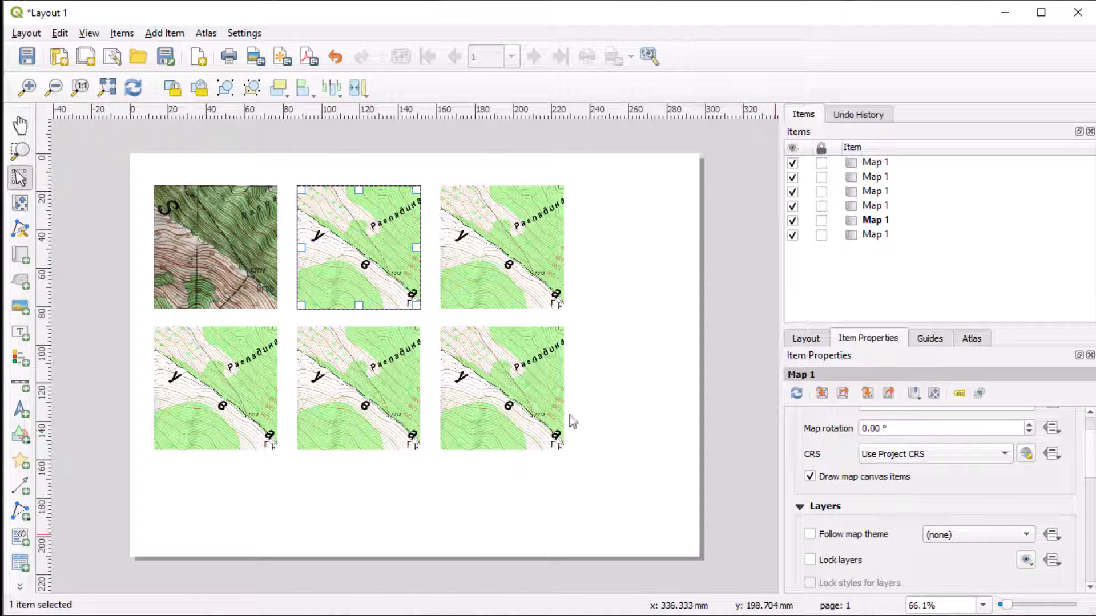
click(809, 561)
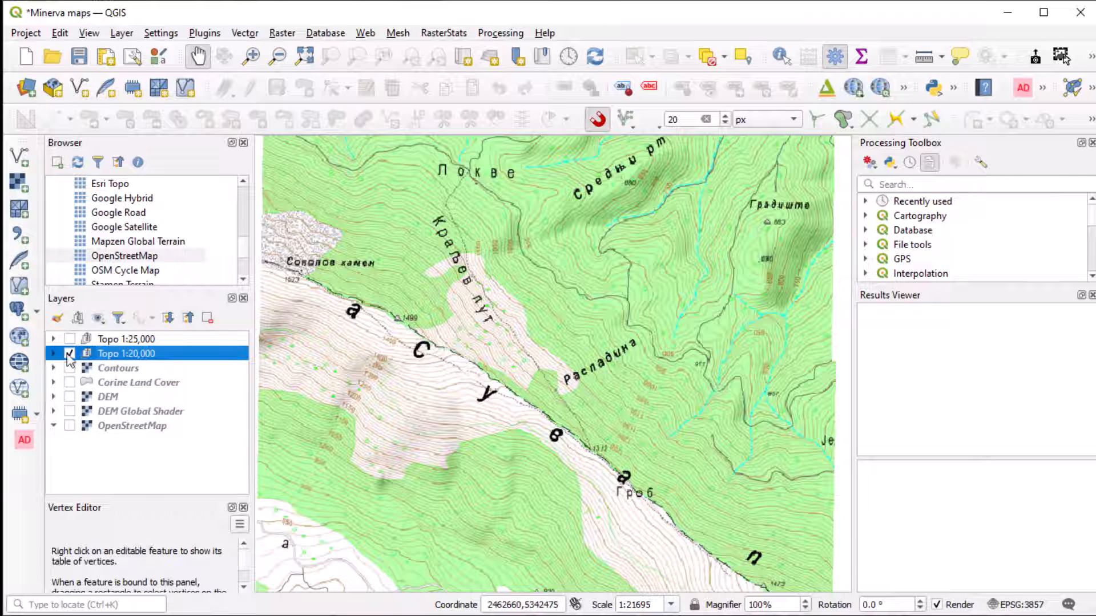
click(69, 353)
click(69, 383)
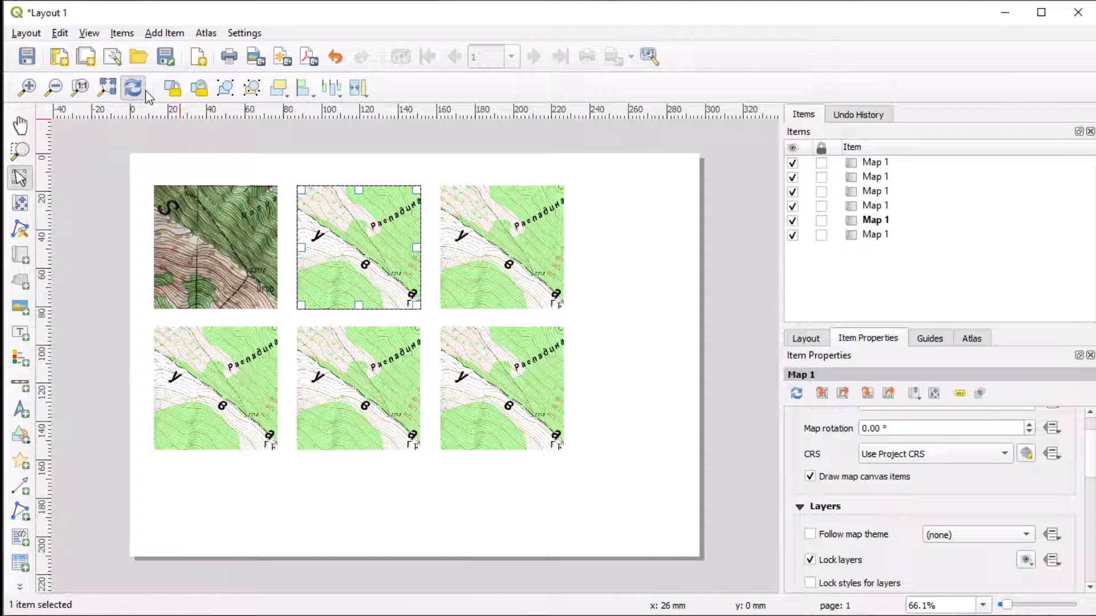
click(132, 87)
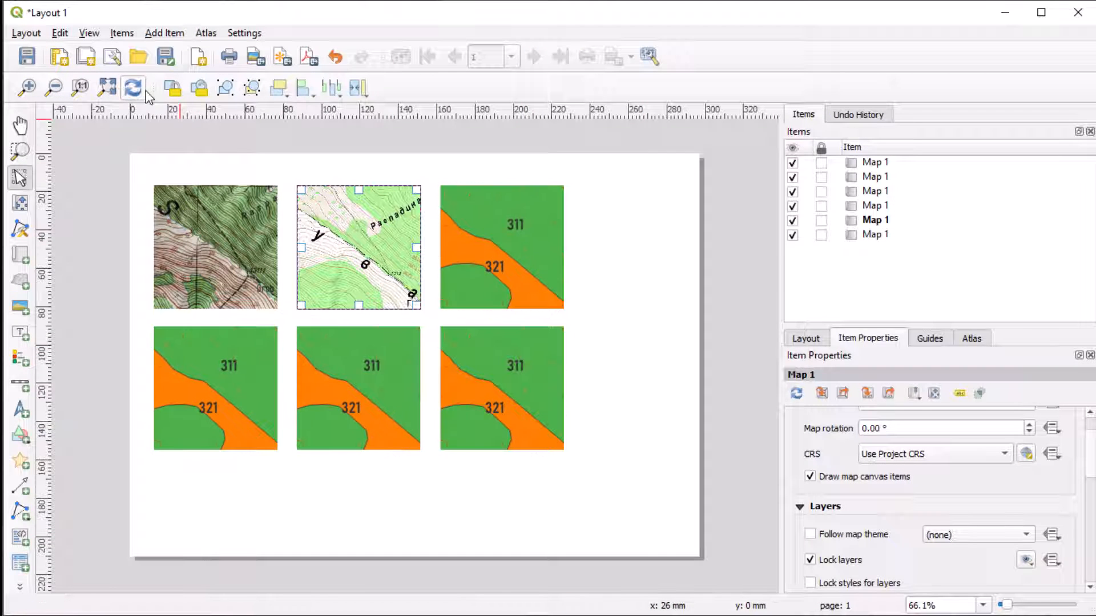
- Lock the layers of the upper row's third map and show DEM with Contours instead of Corine Land Cover in the unlocked maps
click(540, 282)
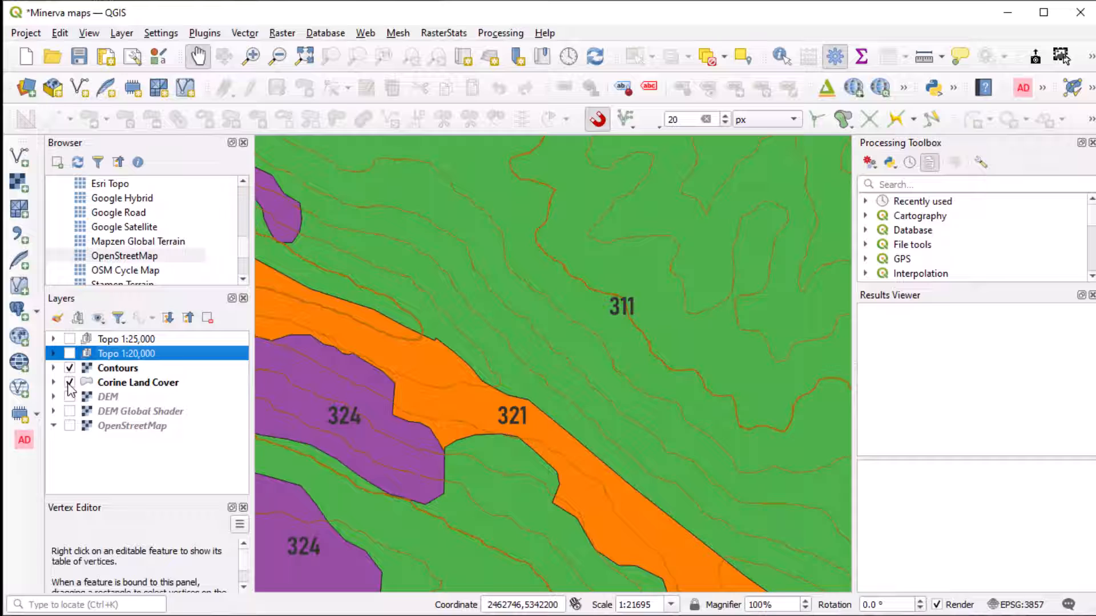
click(69, 382)
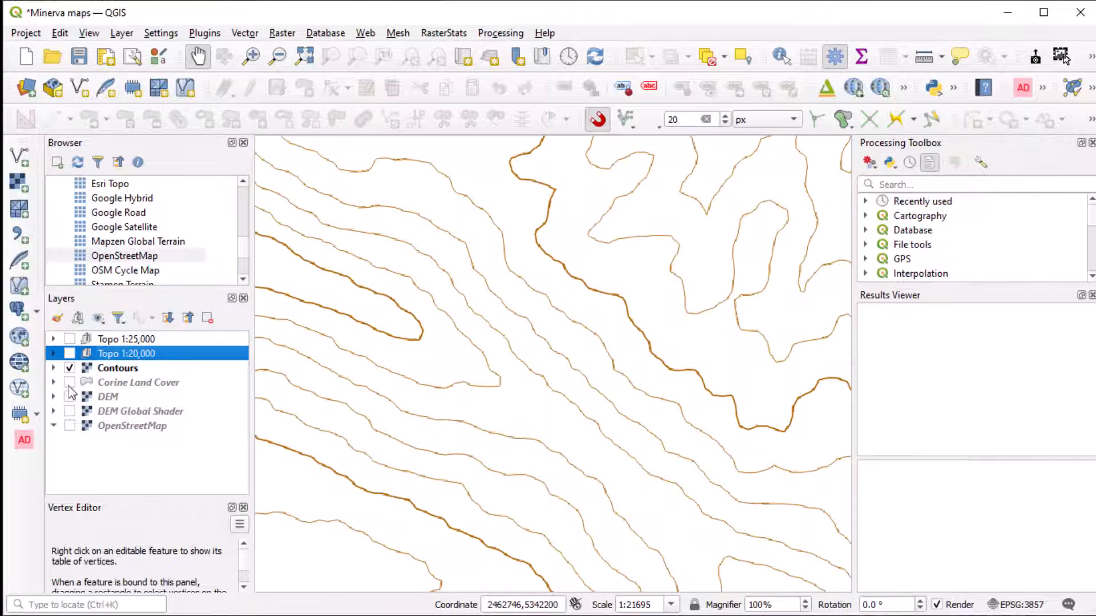
click(70, 396)
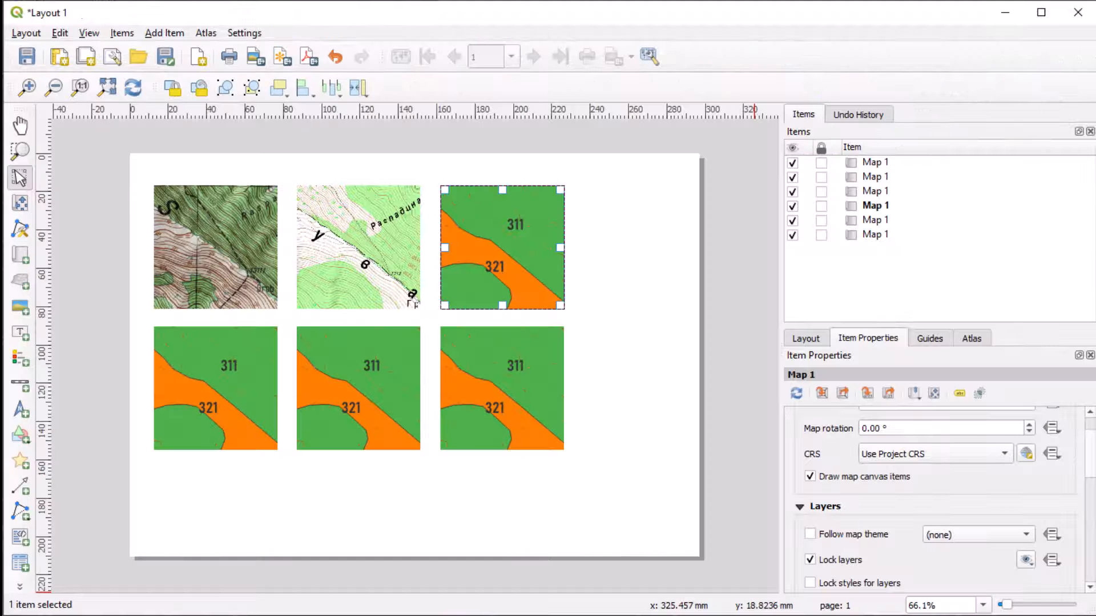
click(133, 88)
- Lock the layers of the lower row's first map and switch the unlocked maps from DEM to DEM Global Shader
click(200, 399)
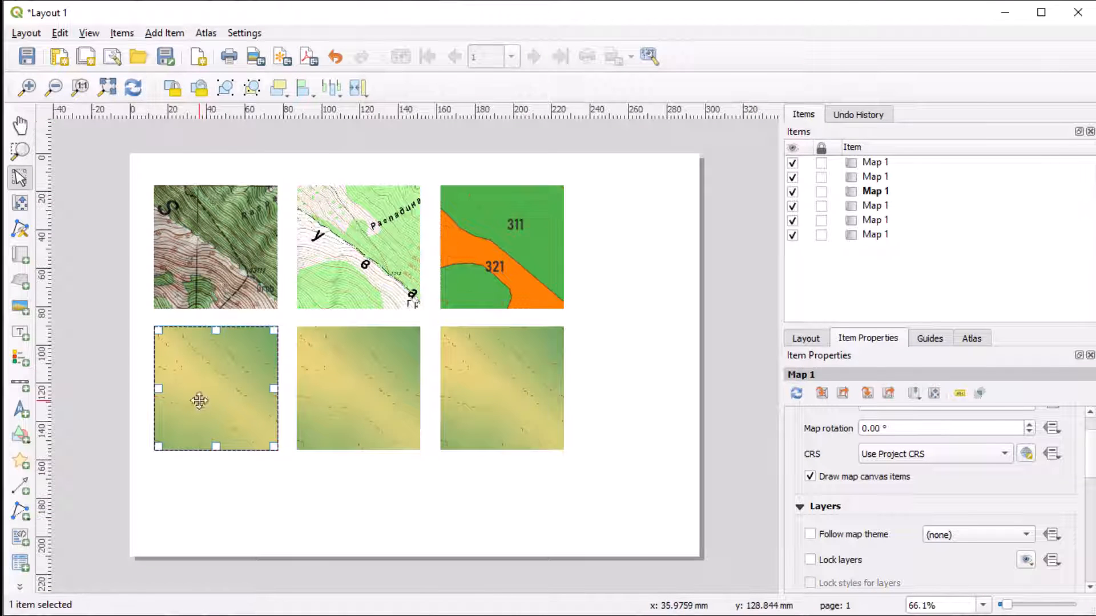
click(802, 560)
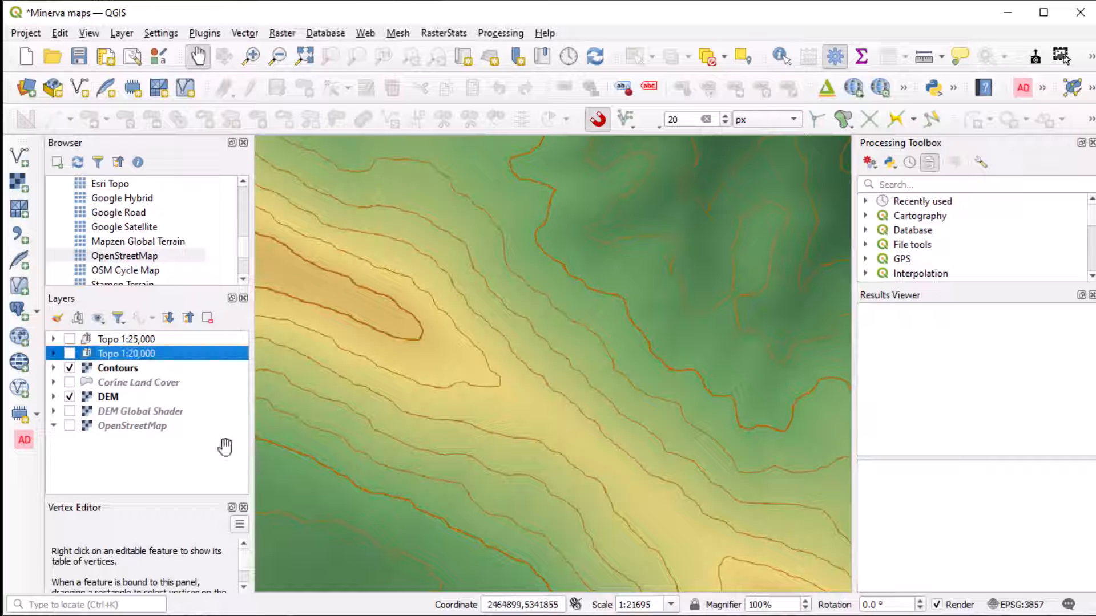
click(69, 396)
click(69, 411)
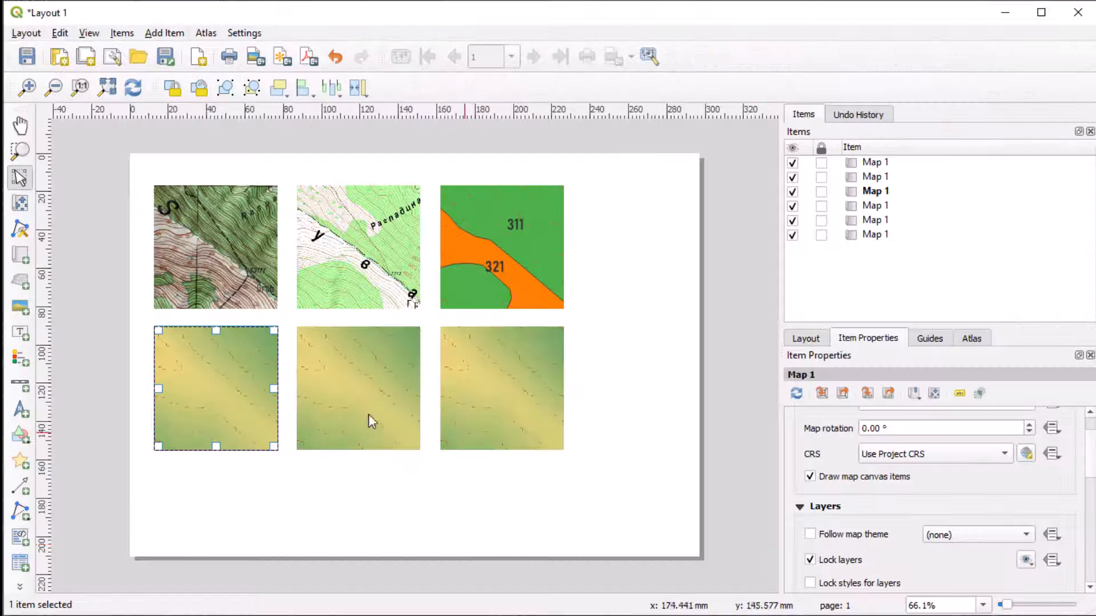
click(368, 422)
click(133, 88)
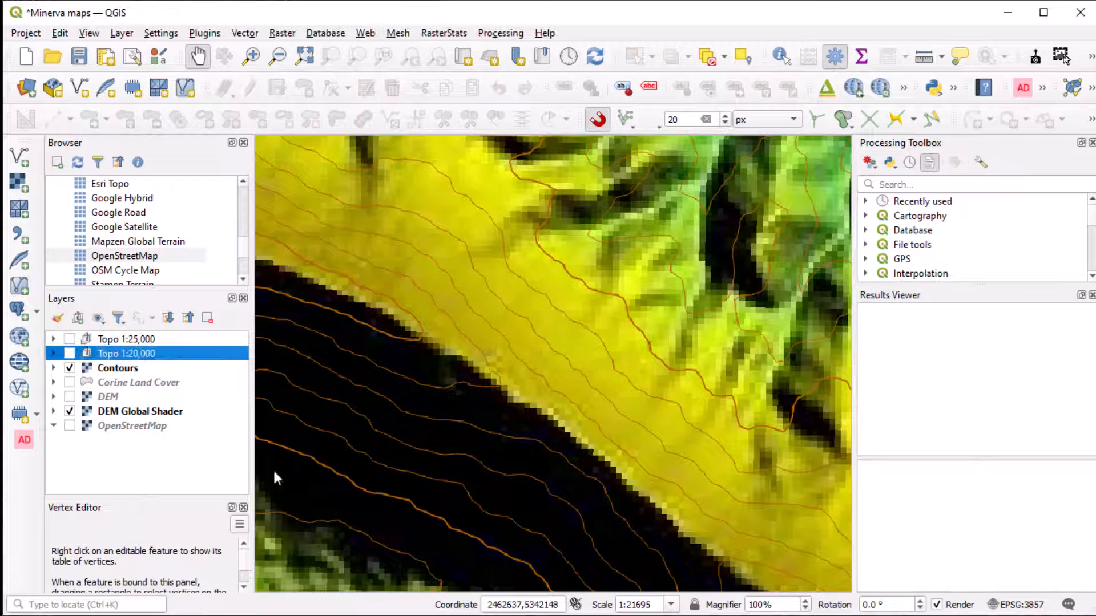
- Show OpenStreetMap instead of DEM Global Shader in the lower row's last map and lock that map's layers
click(69, 411)
click(70, 426)
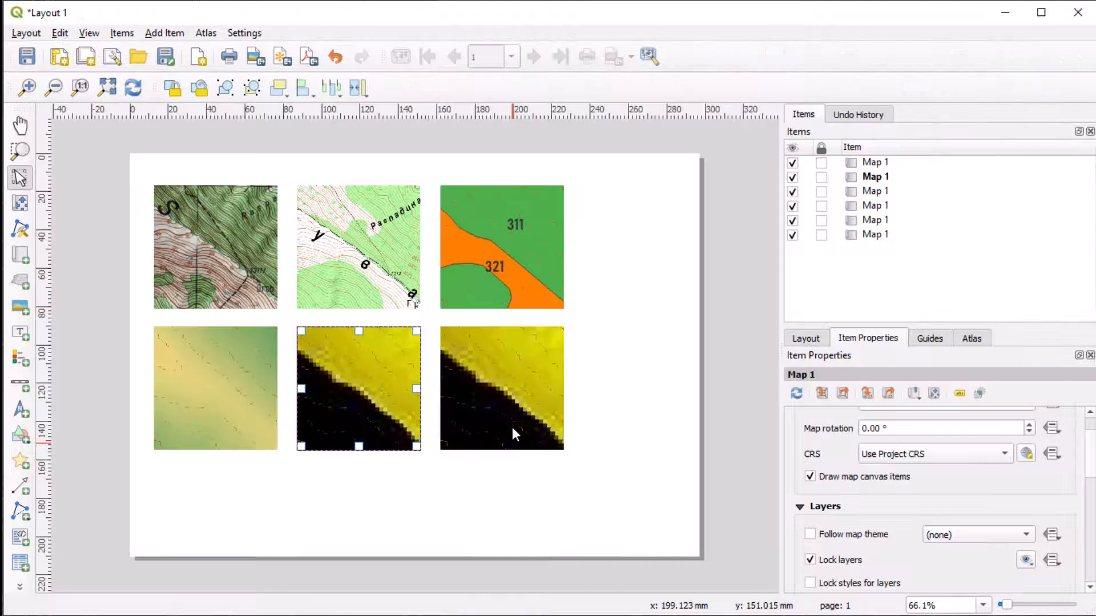
click(512, 427)
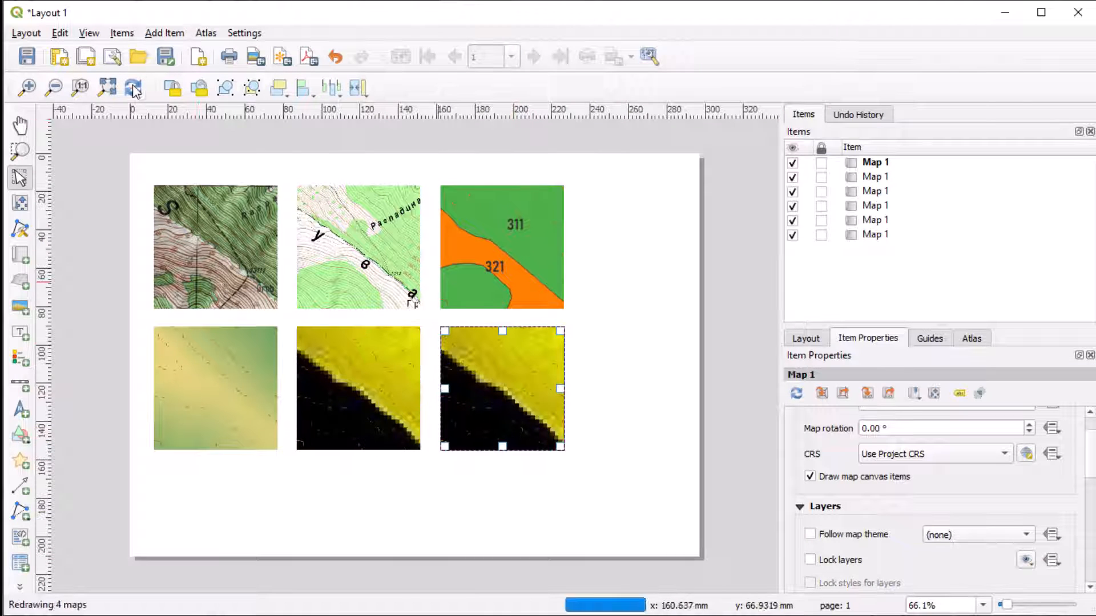
click(810, 560)
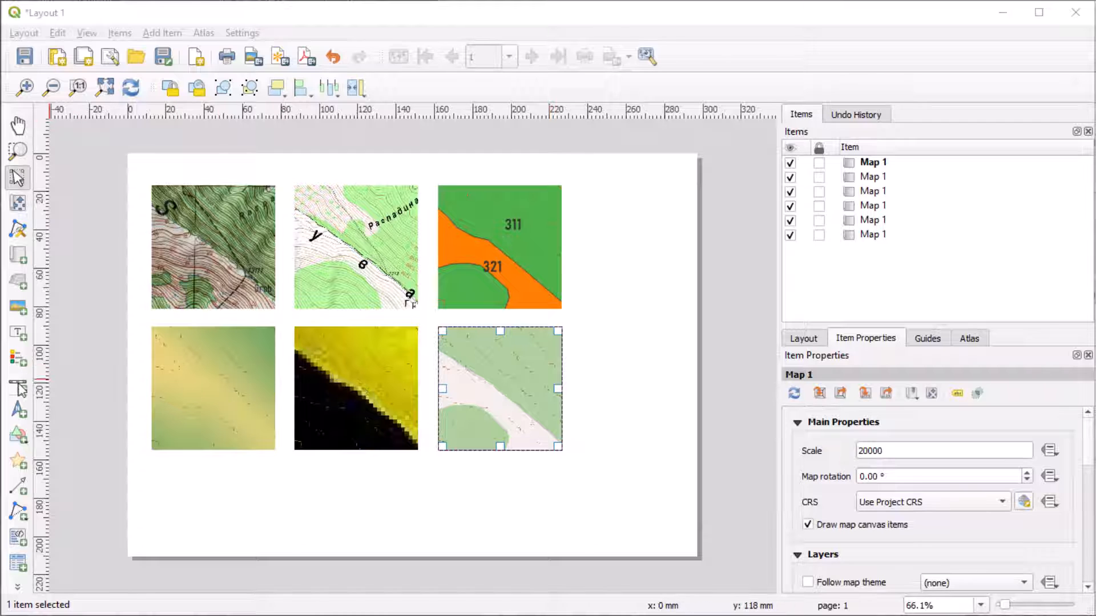
- Add a scale bar below the lower row's last map and choose a different style for it
click(18, 388)
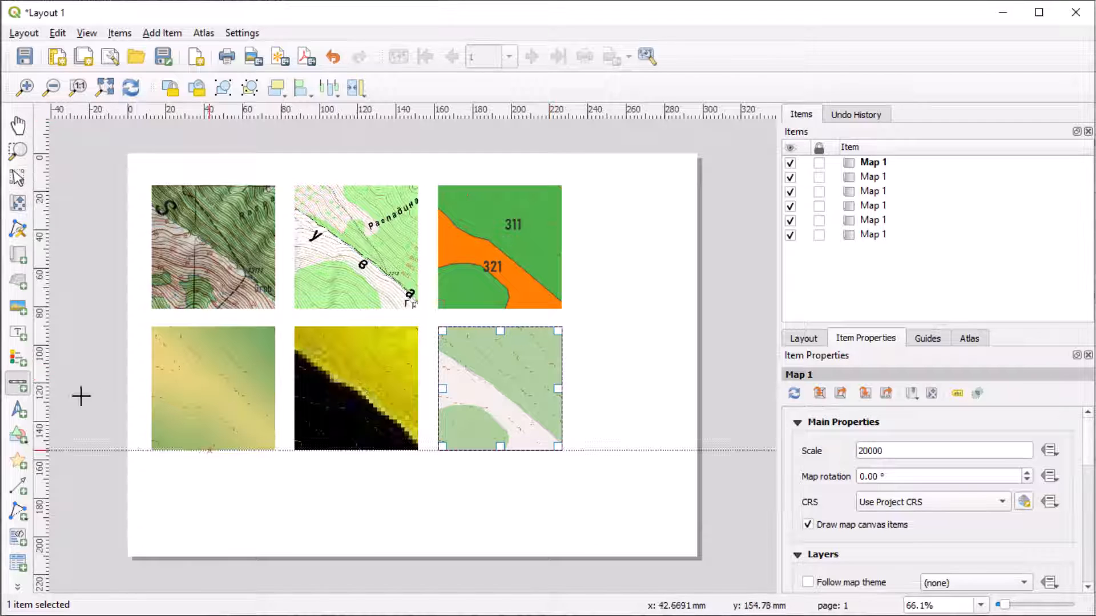
drag(451, 473, 571, 505)
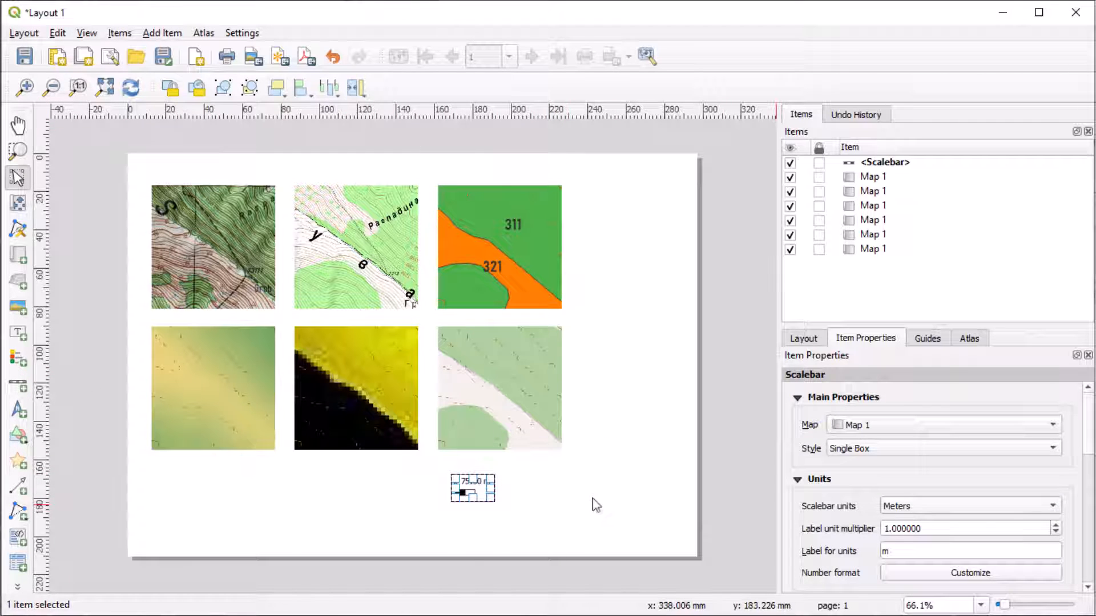
click(870, 450)
click(877, 517)
- Set the scale bar to one right segment with a fixed width of 100 units
scroll(881, 526, down, 1)
scroll(881, 526, down, 2)
click(1027, 517)
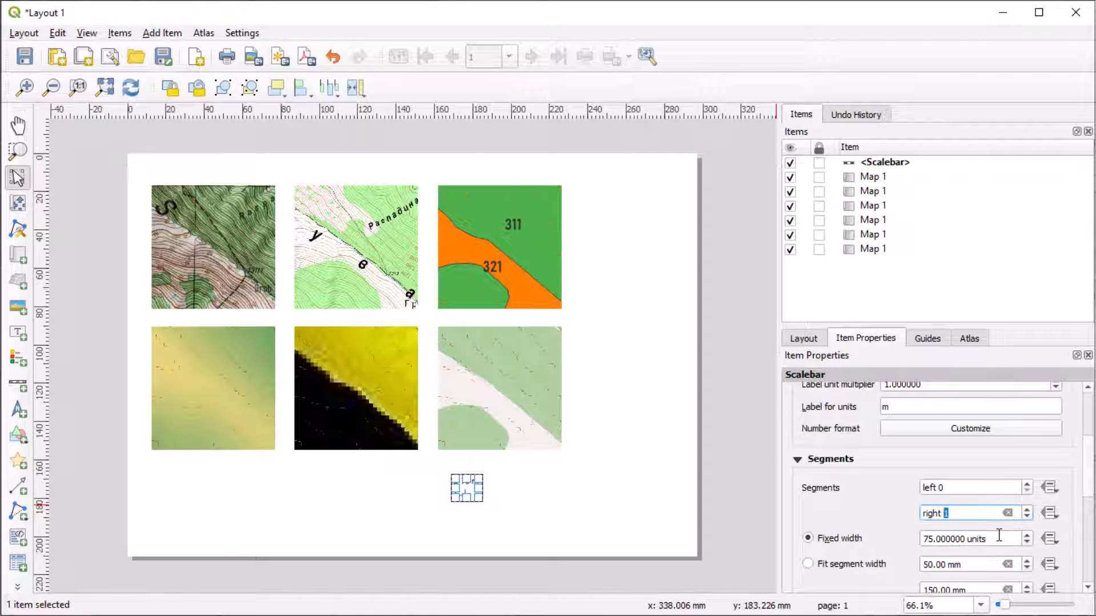
click(993, 537)
double_click(993, 537)
text(100)
scroll(908, 541, down, 1)
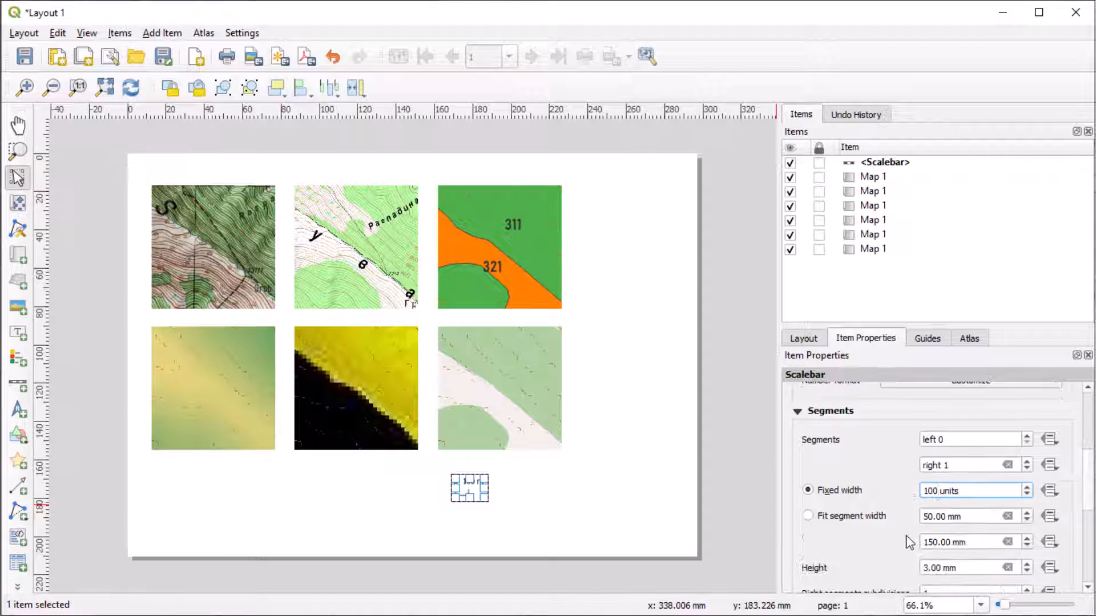
- Set the scale bar's height to 2 mm and choose a different horizontal label placement in its display settings
click(1026, 524)
scroll(799, 514, down, 2)
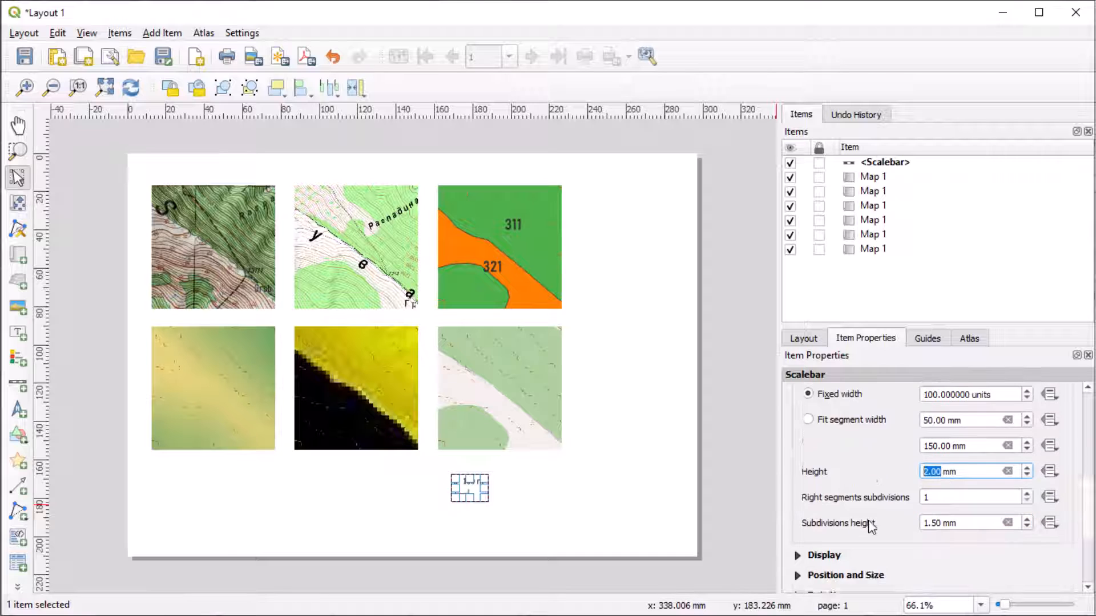
click(799, 511)
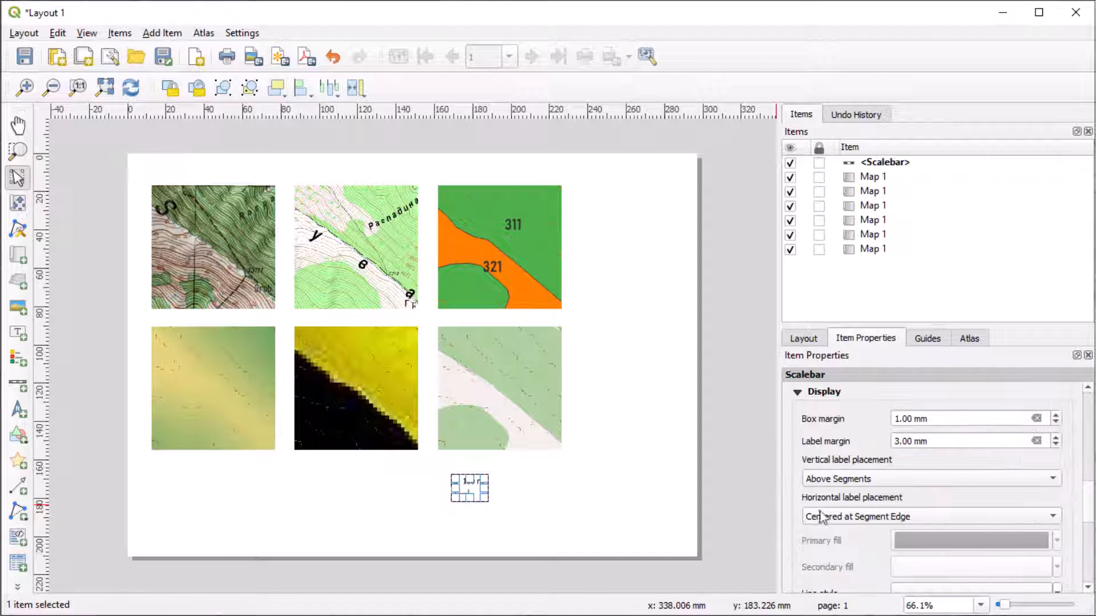
click(820, 517)
click(837, 531)
- Move the scale bar up and right to sit just below the lower-right corner of the lower row's last map
click(567, 492)
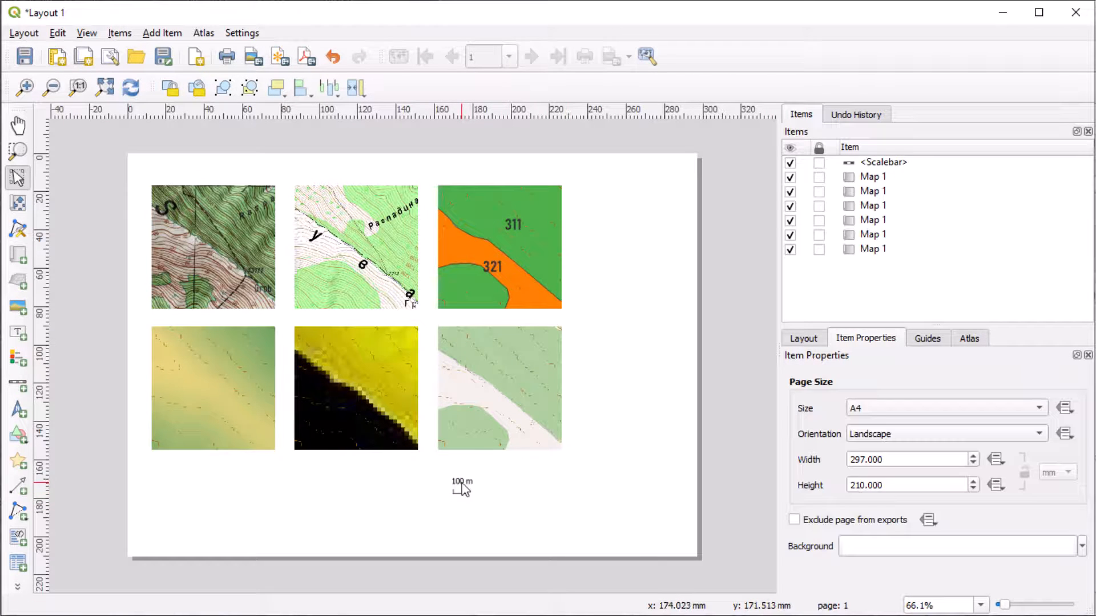
drag(464, 490, 542, 468)
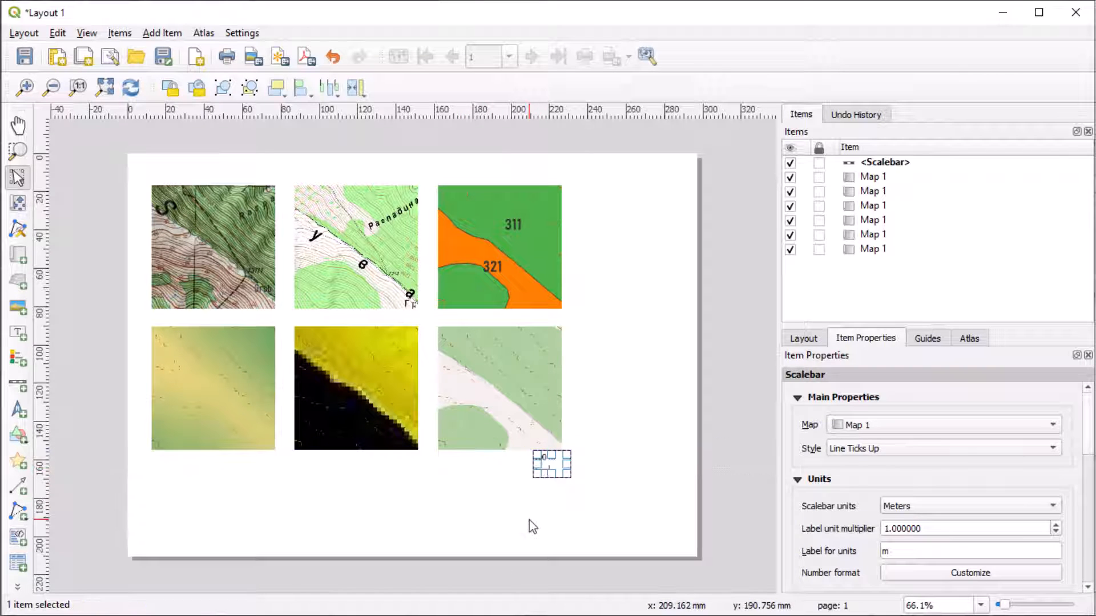
click(529, 520)
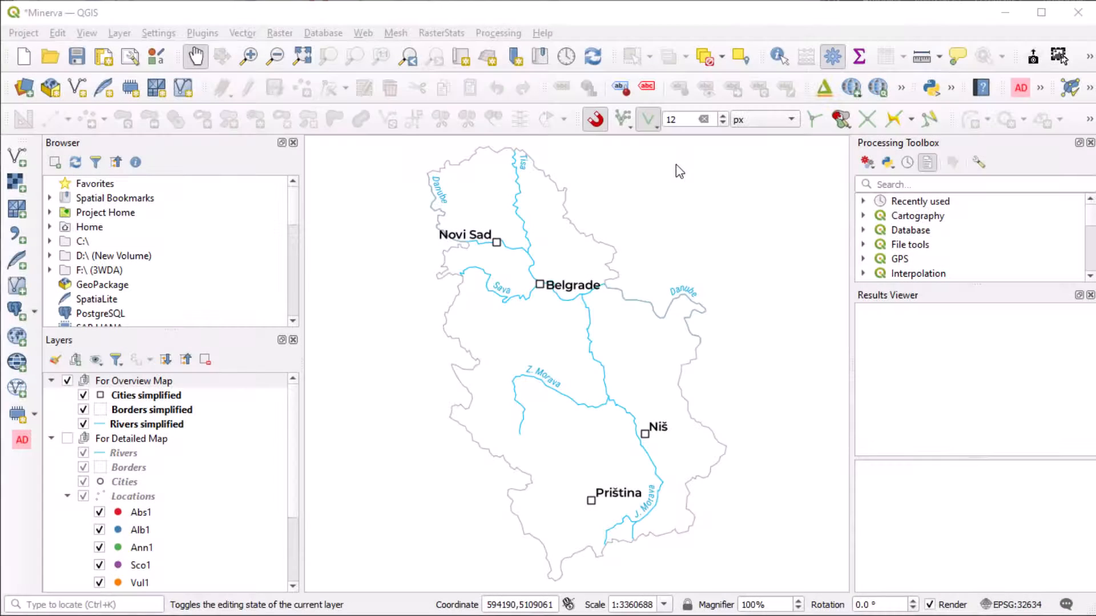
- Add an overview map of Serbia in the lower-right corner of the empty Layout 3 page
click(197, 385)
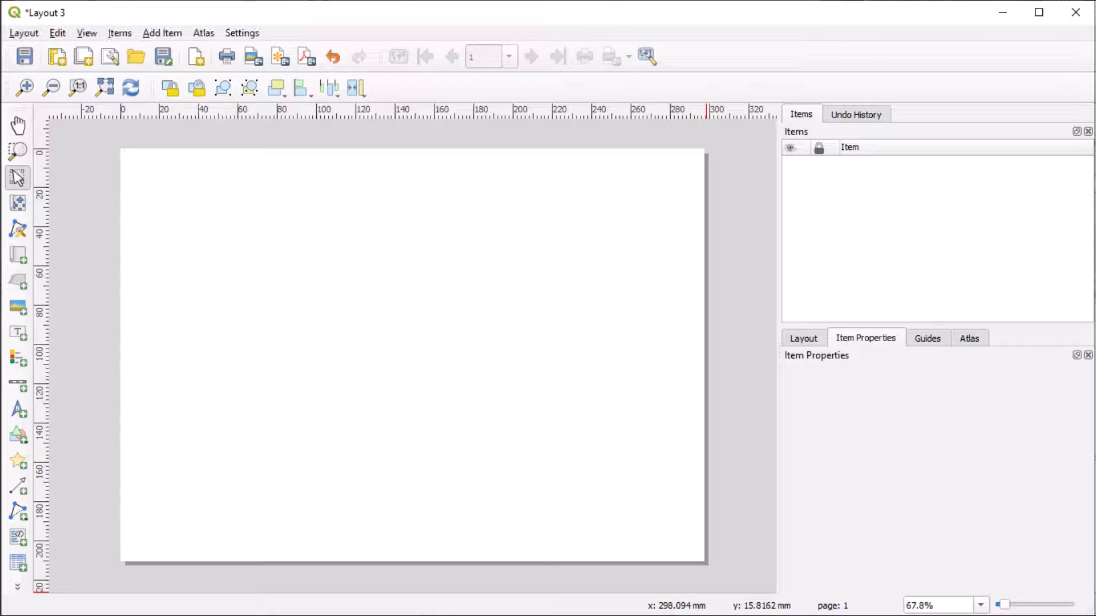
click(18, 255)
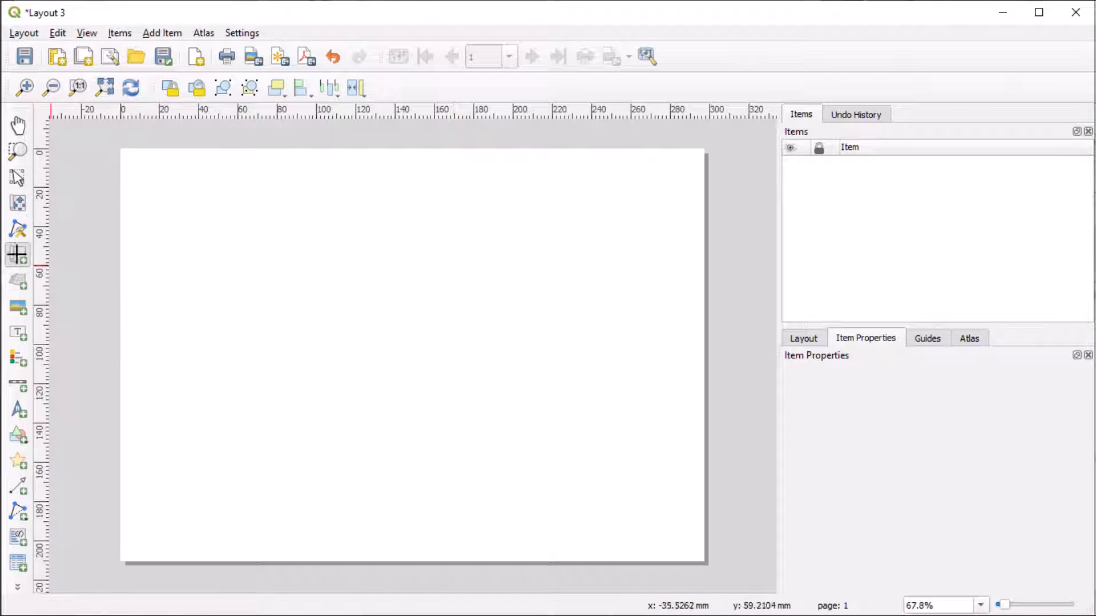
drag(548, 373, 686, 543)
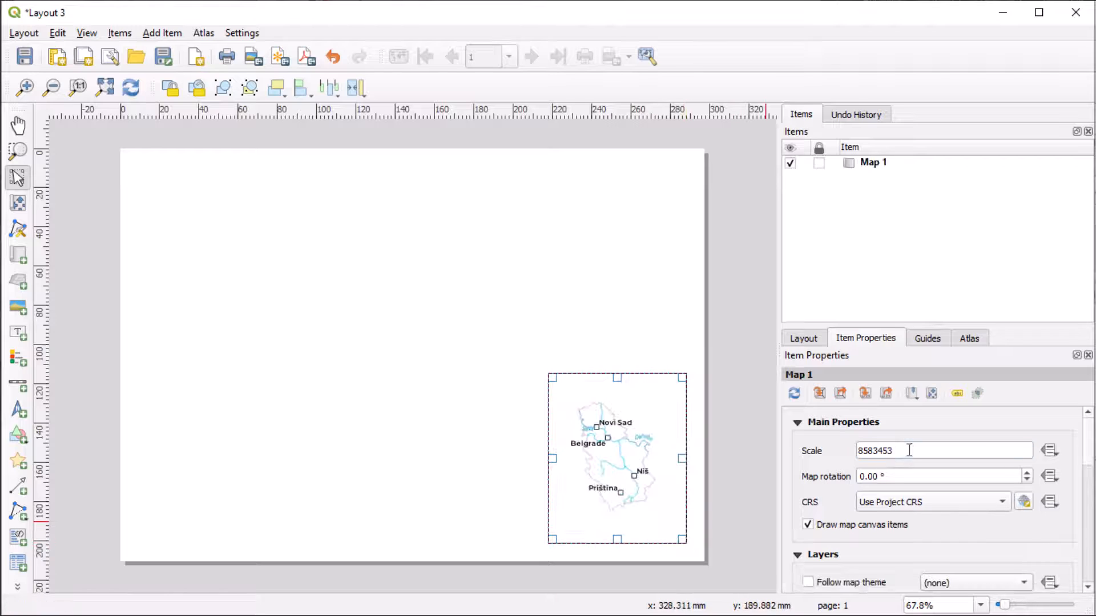
- Set the overview map's scale to 6000000 and lock its layers
drag(909, 450, 821, 449)
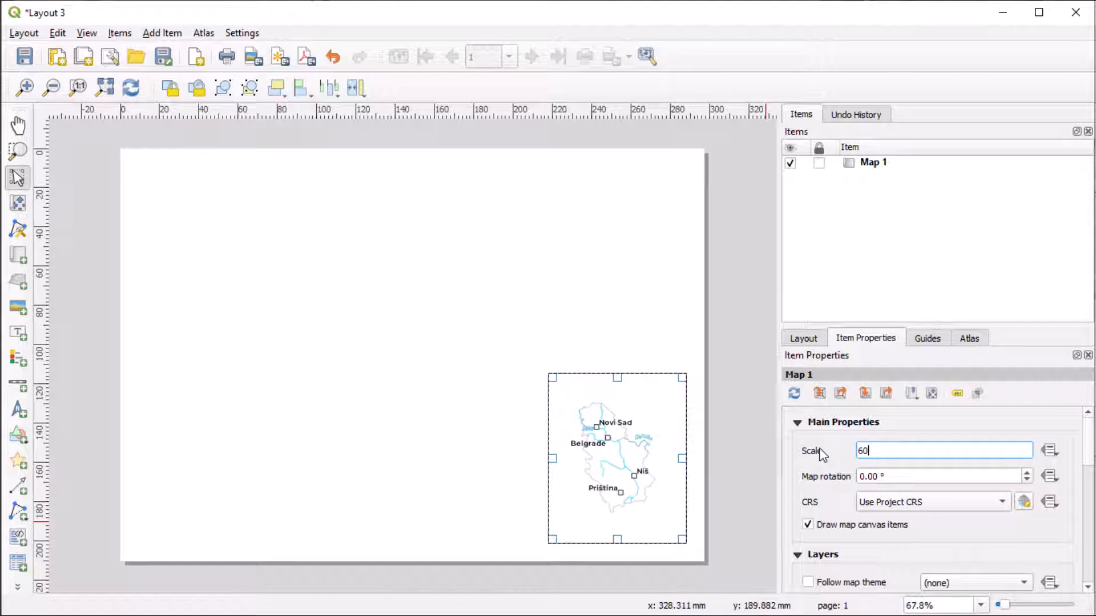
text(6000000)
key(Return)
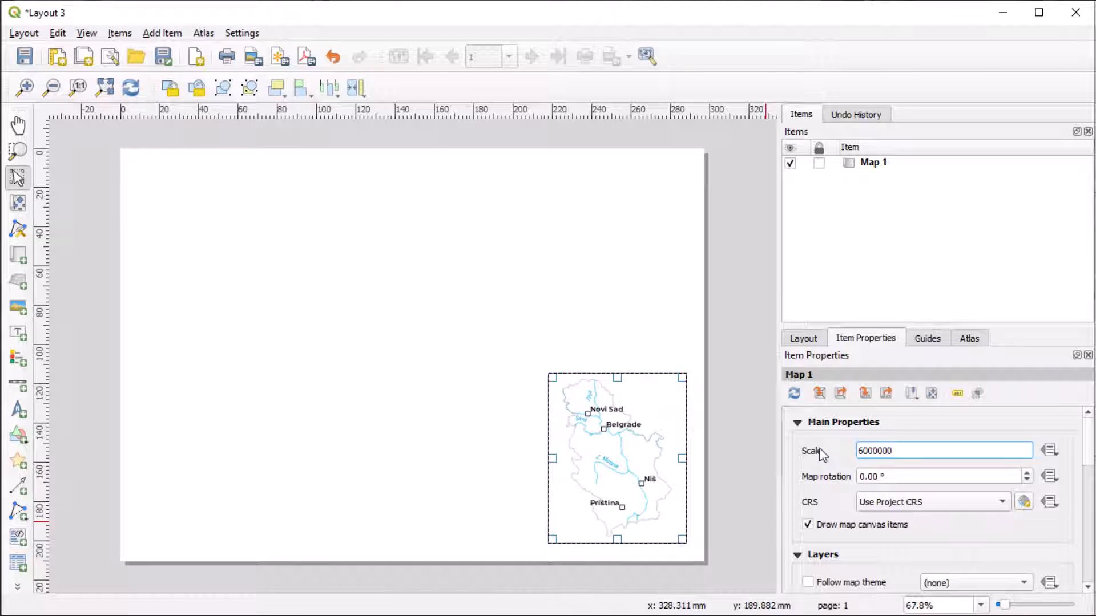
scroll(789, 500, down, 3)
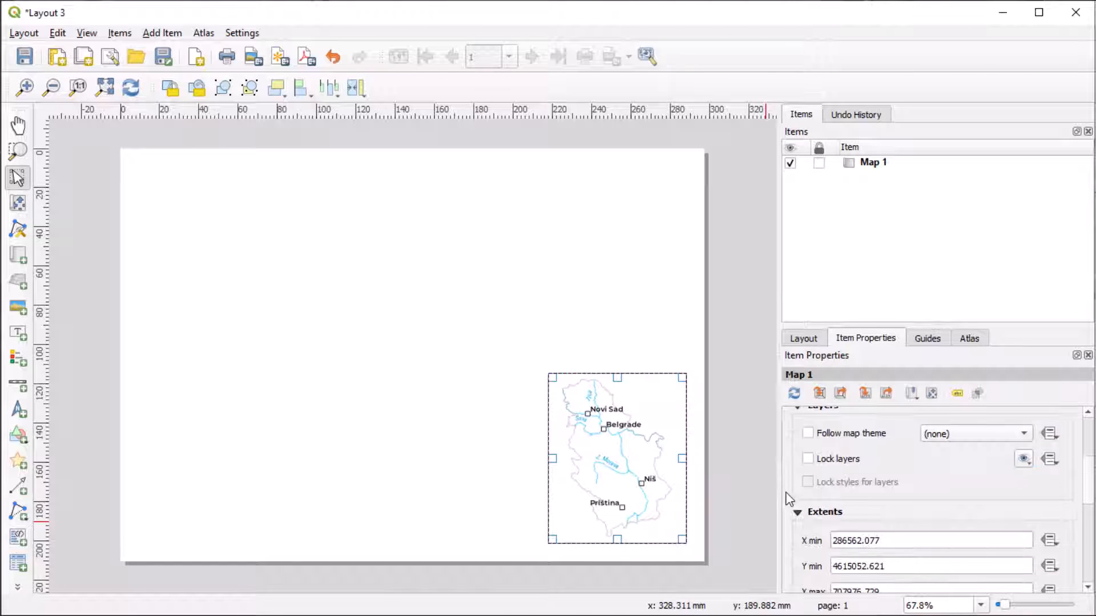
click(807, 459)
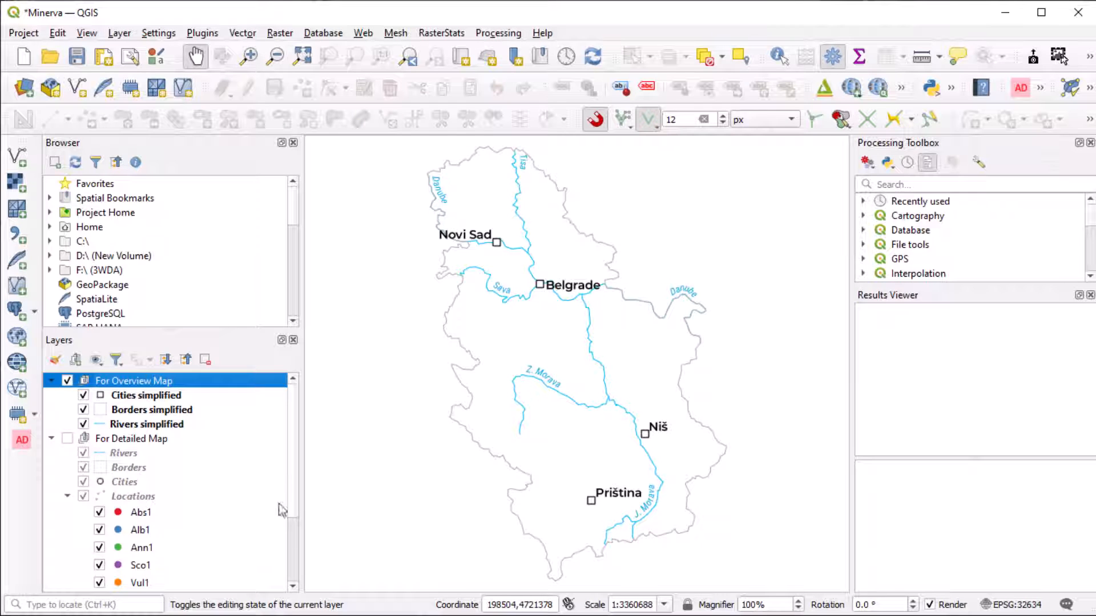
- In the main QGIS window, show the For Detailed Map group instead of For Overview Map and zoom in around Niš
click(68, 439)
click(67, 380)
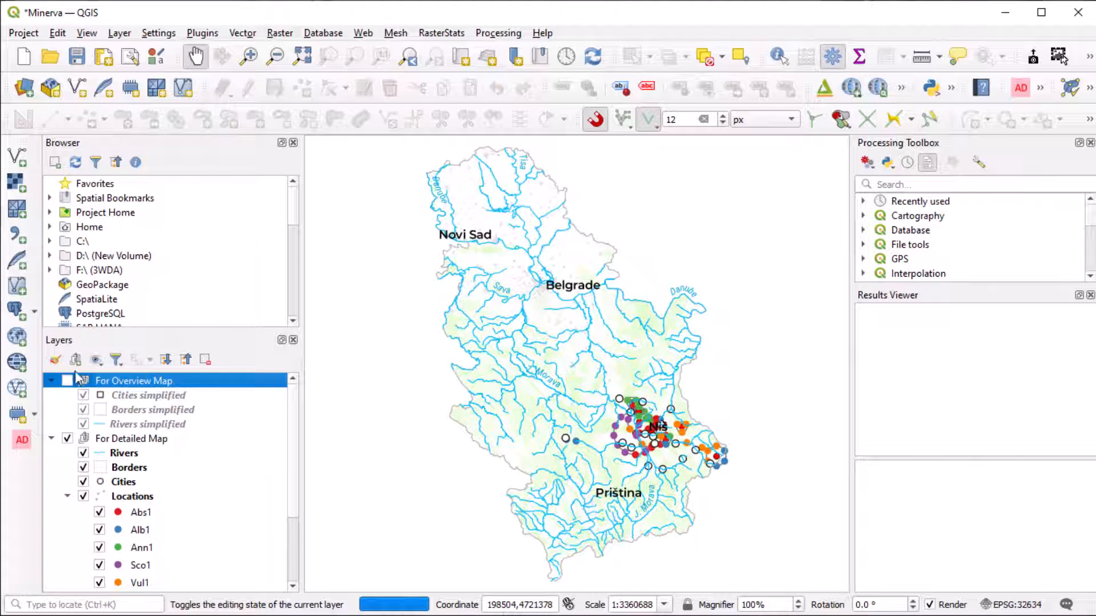
click(249, 55)
drag(615, 399, 649, 435)
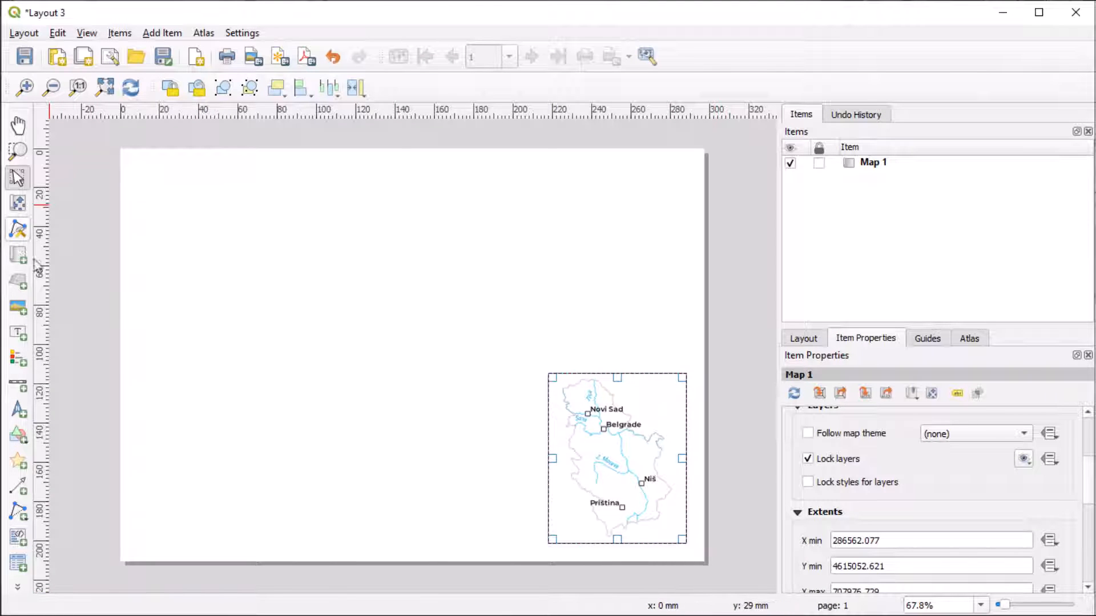
- Switch back to Layout 3 and add a tall map covering the left third of the page
click(20, 255)
drag(145, 174, 344, 545)
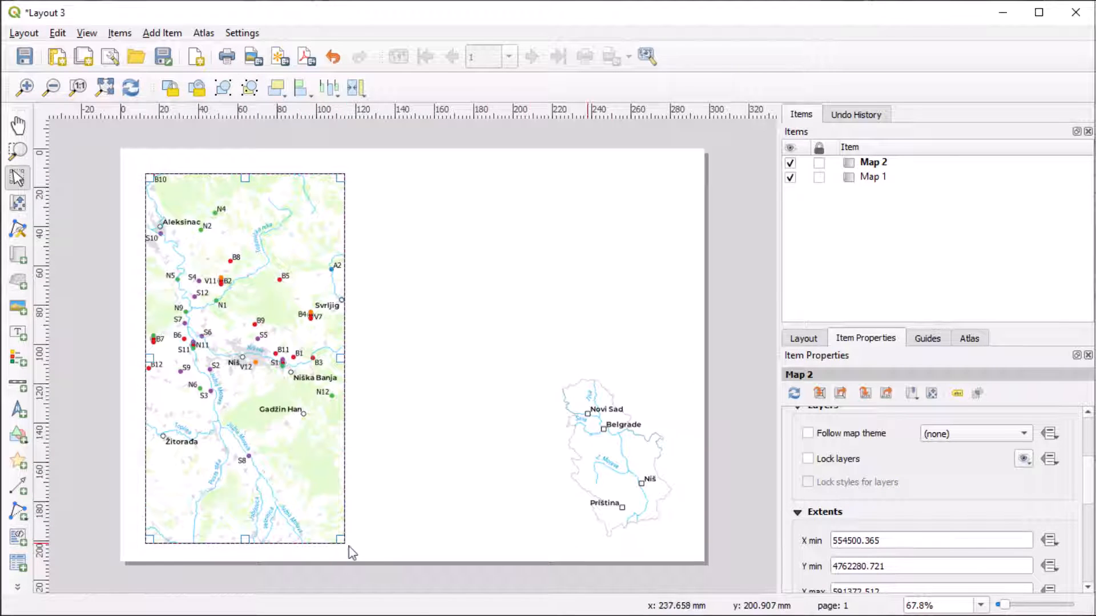
- Set the tall map's scale to 350000 and shift its content down to bring Sokobanja into the frame
scroll(880, 511, up, 5)
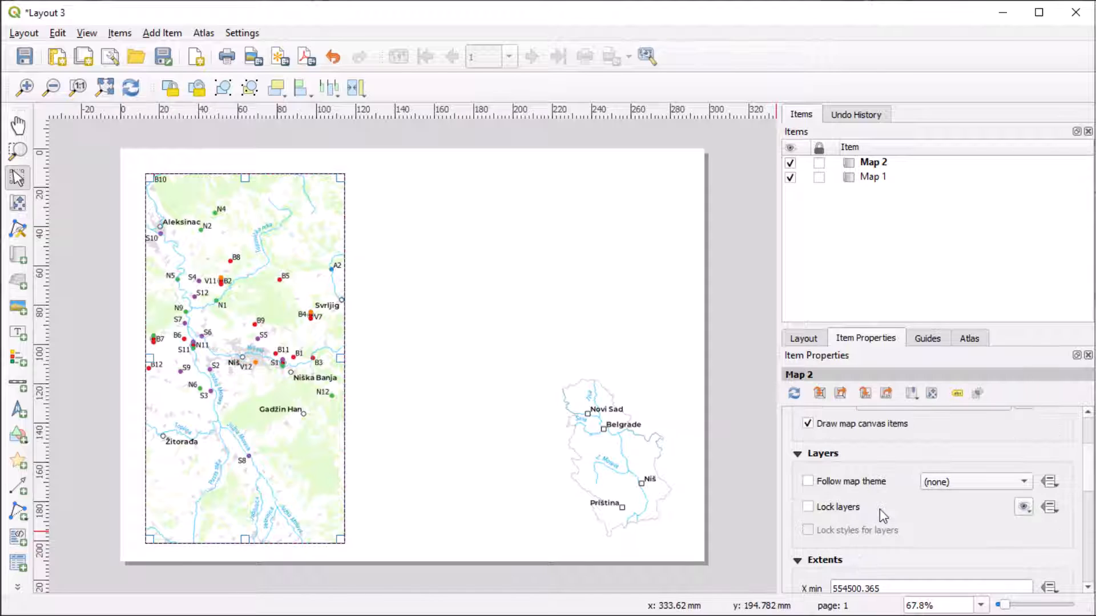
click(909, 452)
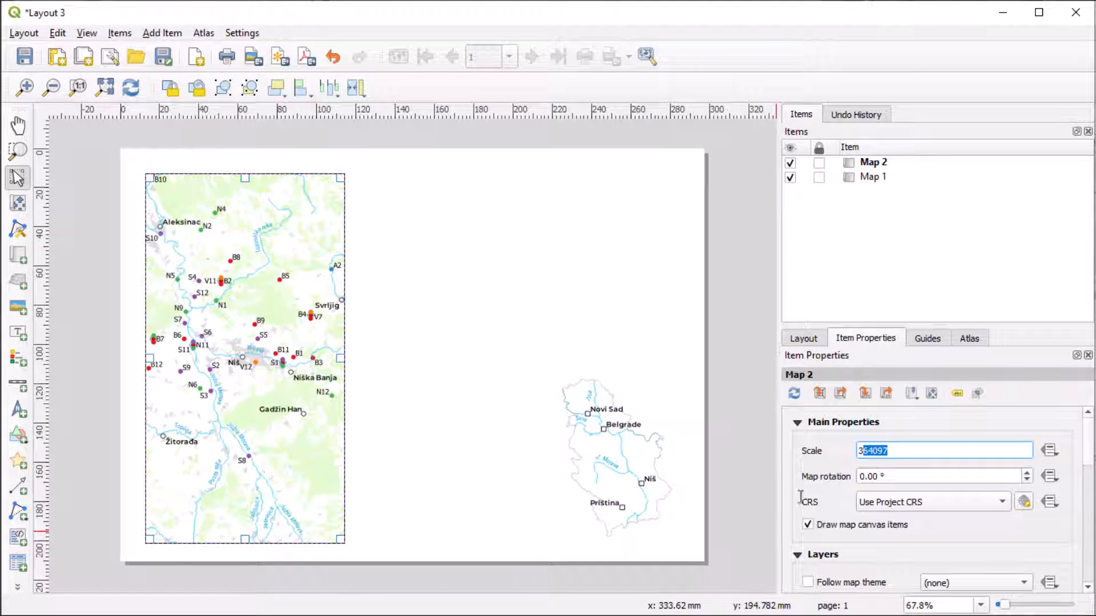
text(50)
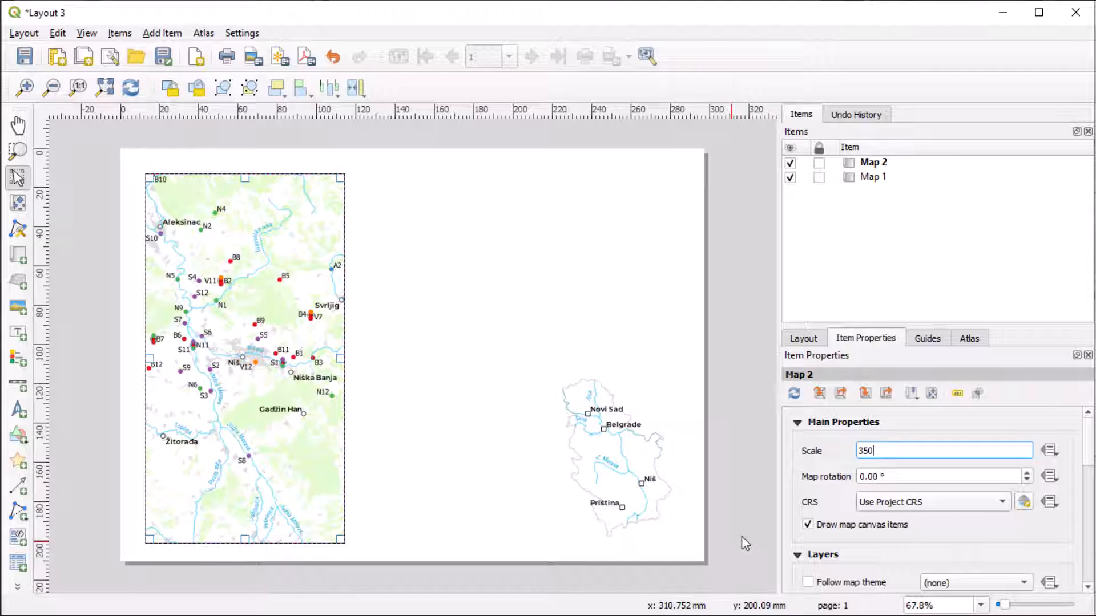
text(000)
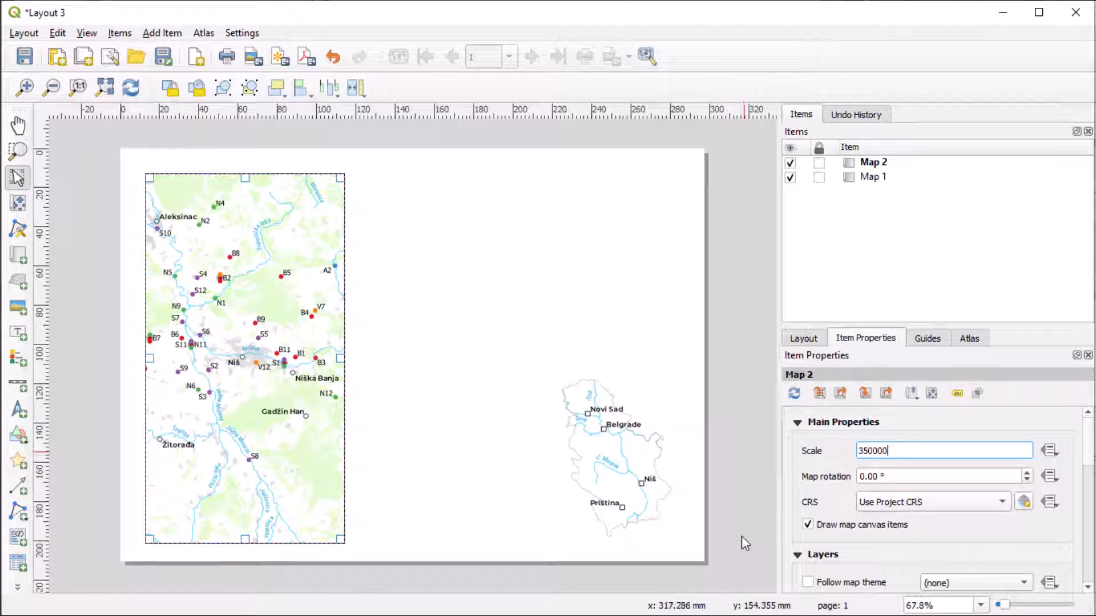
click(19, 202)
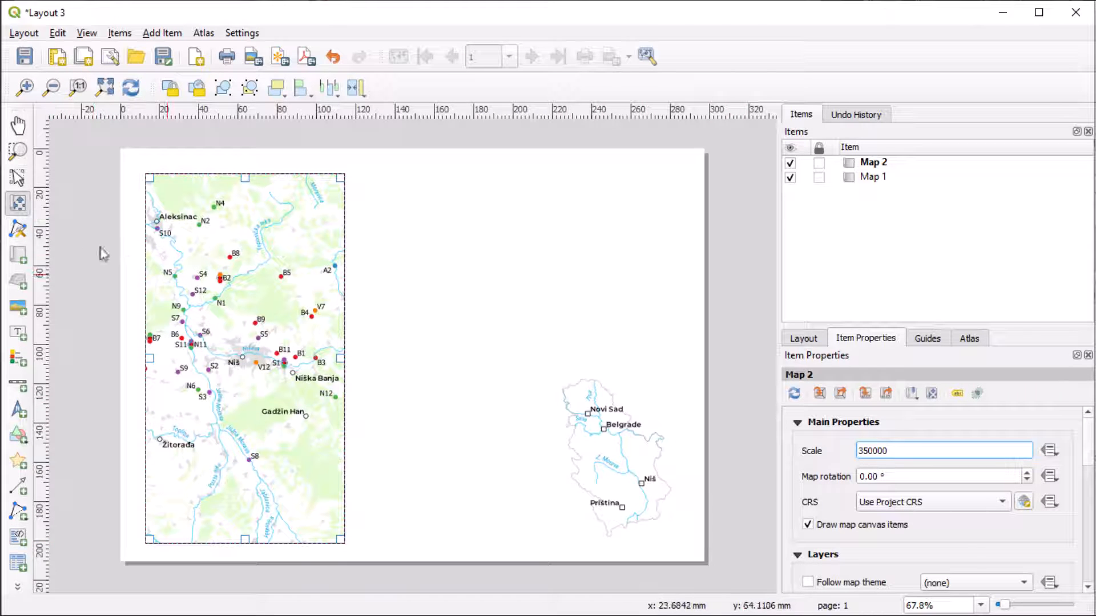
drag(240, 325, 242, 379)
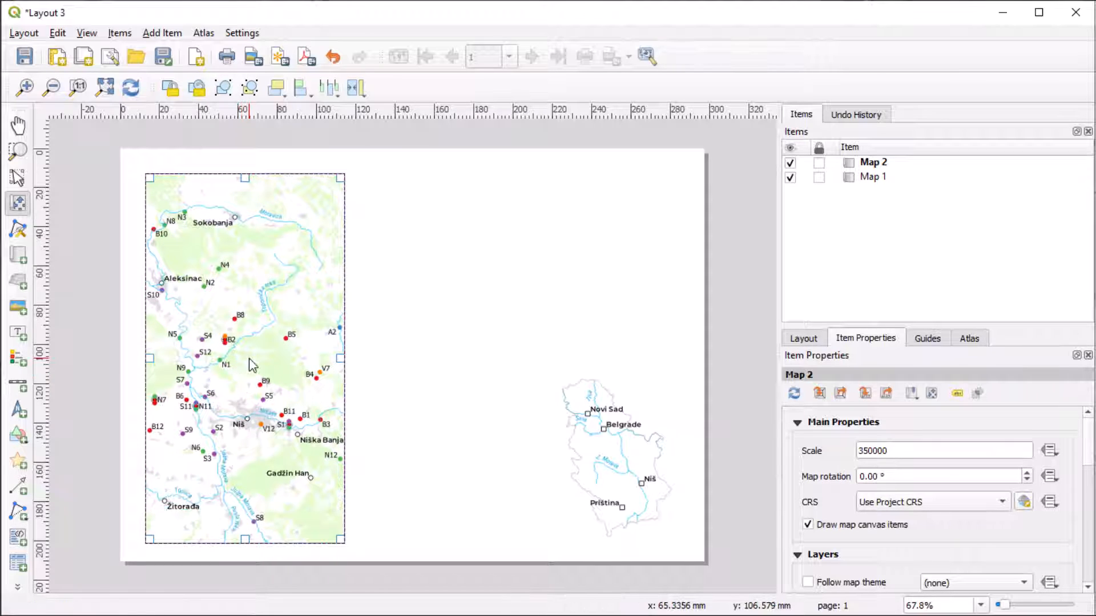
- Paste a copy of the tall map beside the original and shorten it to a height of about 80 mm
key(ctrl+v)
drag(374, 461, 488, 283)
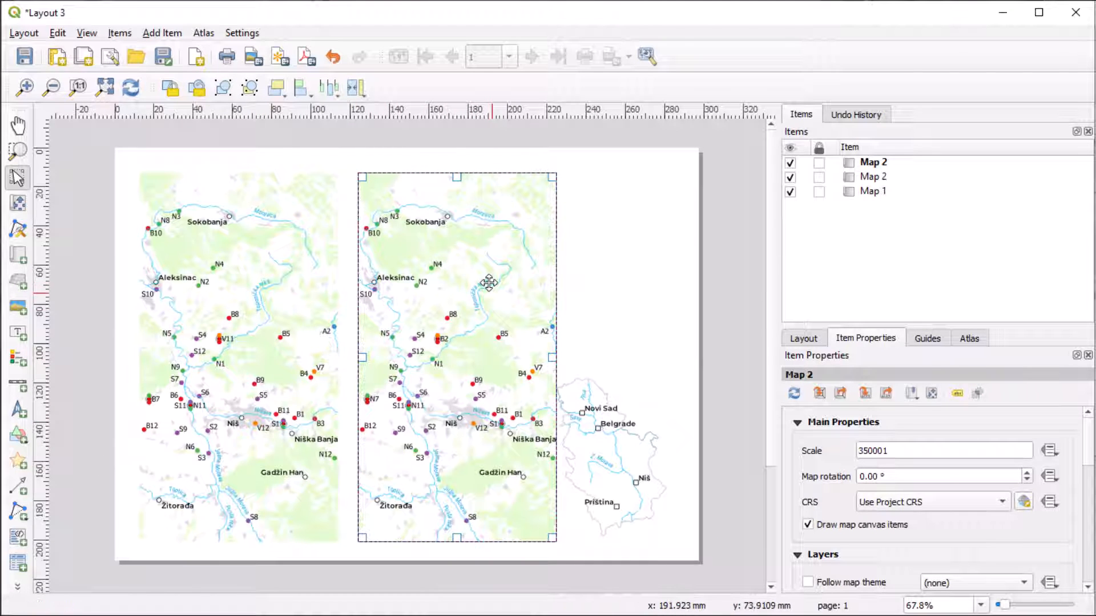
drag(455, 538, 455, 328)
- Shift the shortened copy's content to the Bela Palanka area and narrow the map to about 66 mm wide
mouse_move(489, 275)
mouse_down()
mouse_move(349, 263)
mouse_move(473, 233)
mouse_move(462, 244)
mouse_up()
click(19, 204)
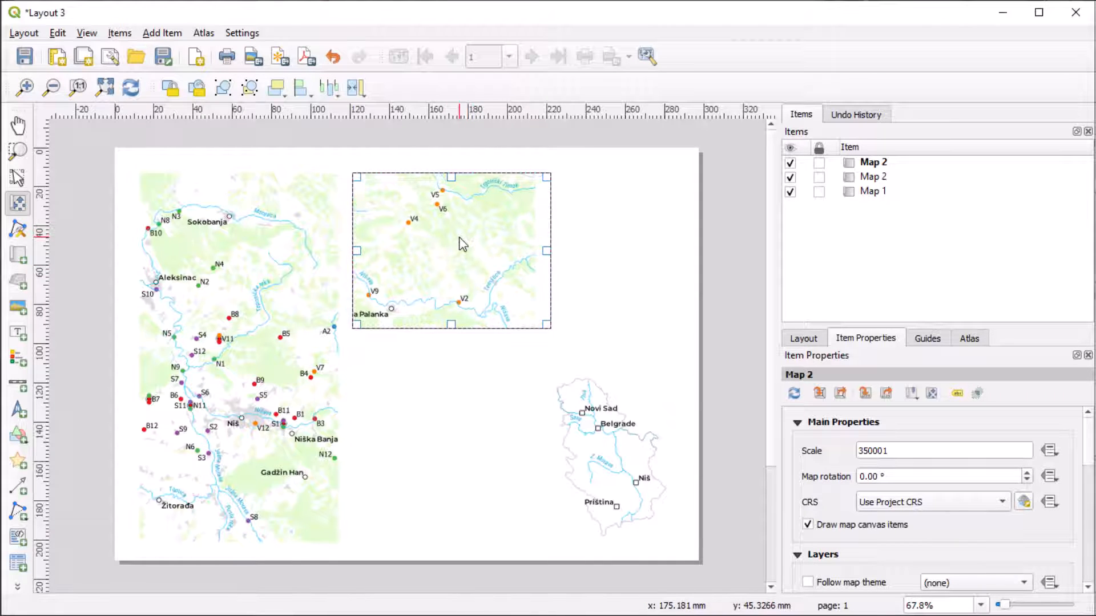
click(17, 178)
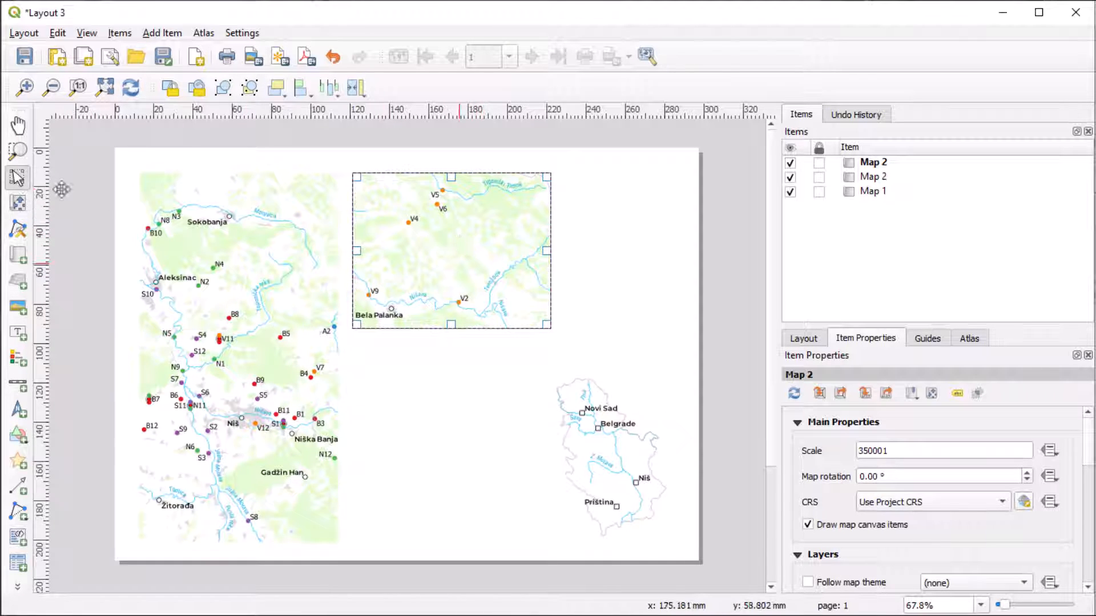
drag(546, 251, 478, 252)
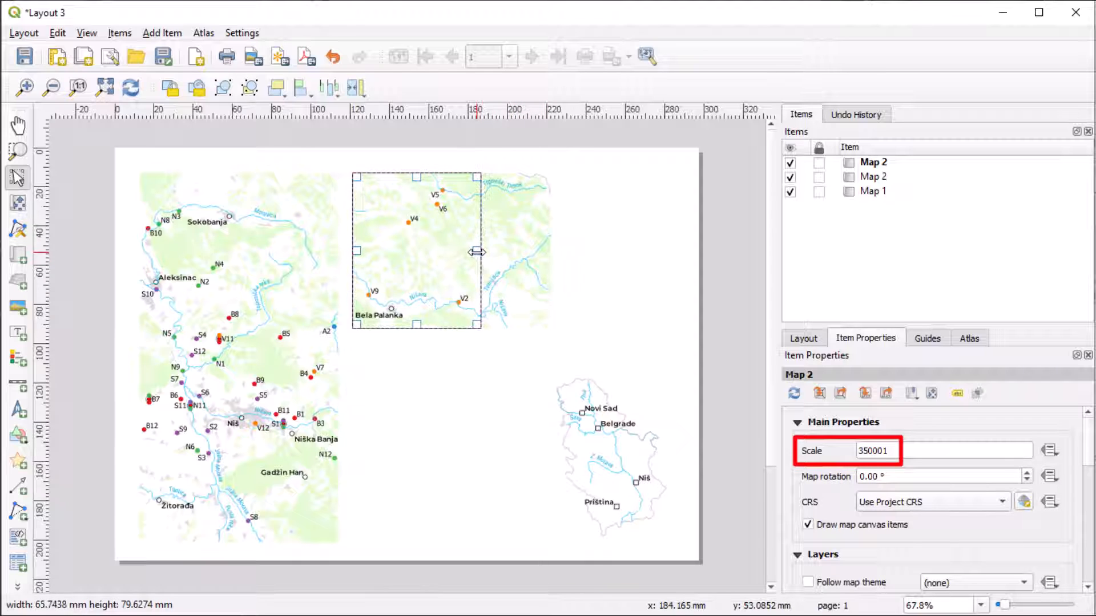
- Override the Bela Palanka map's scale with a data-defined expression of 350000
click(1052, 455)
click(1070, 399)
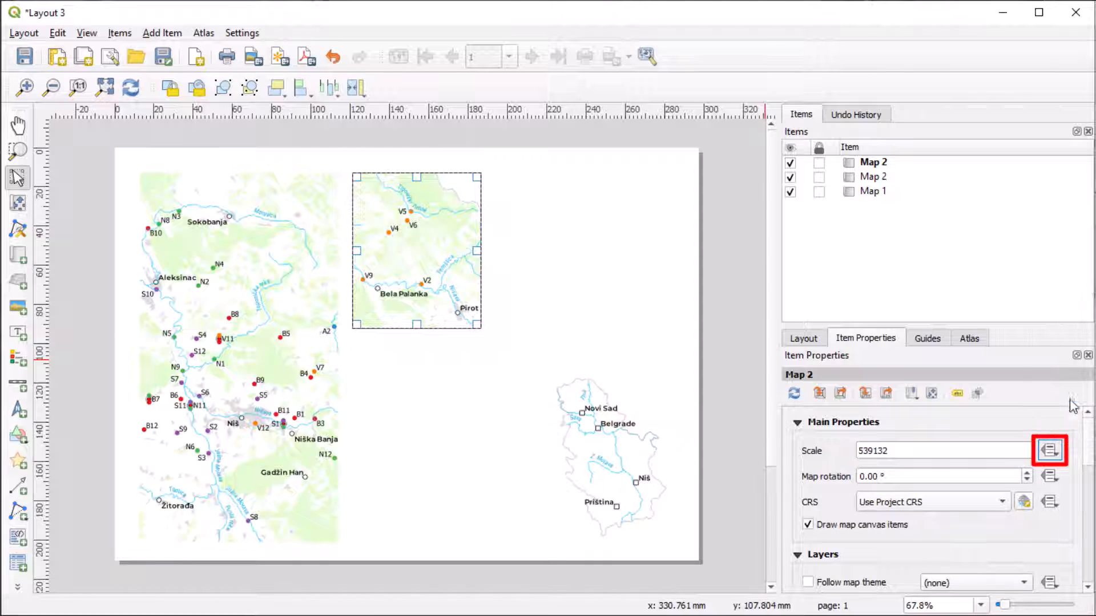
text(350000)
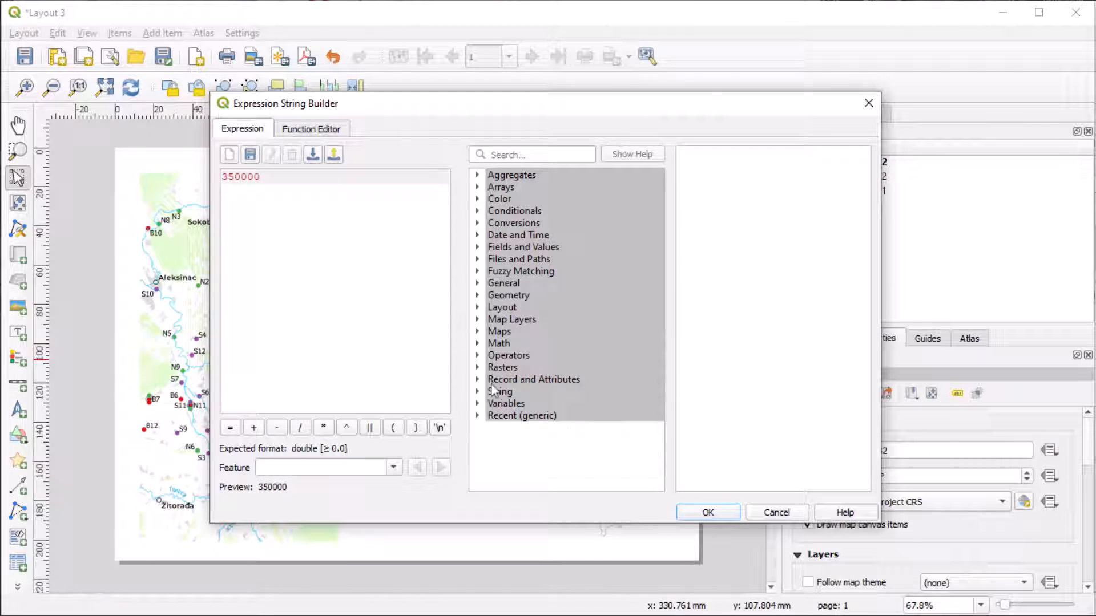
click(708, 513)
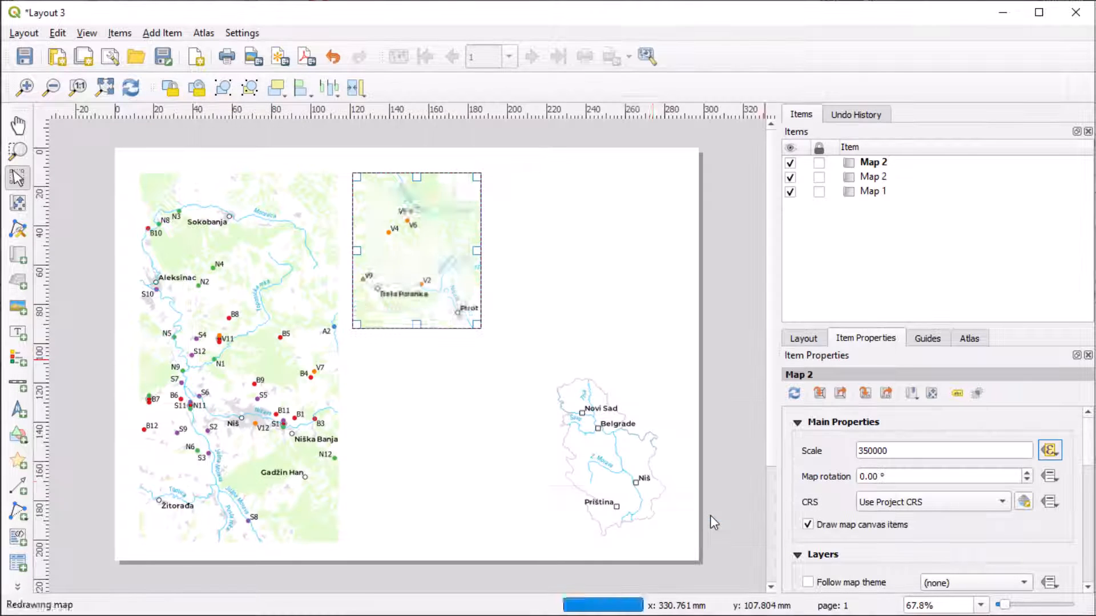
- Shift the Bela Palanka map's content slightly to the right within its frame
click(19, 204)
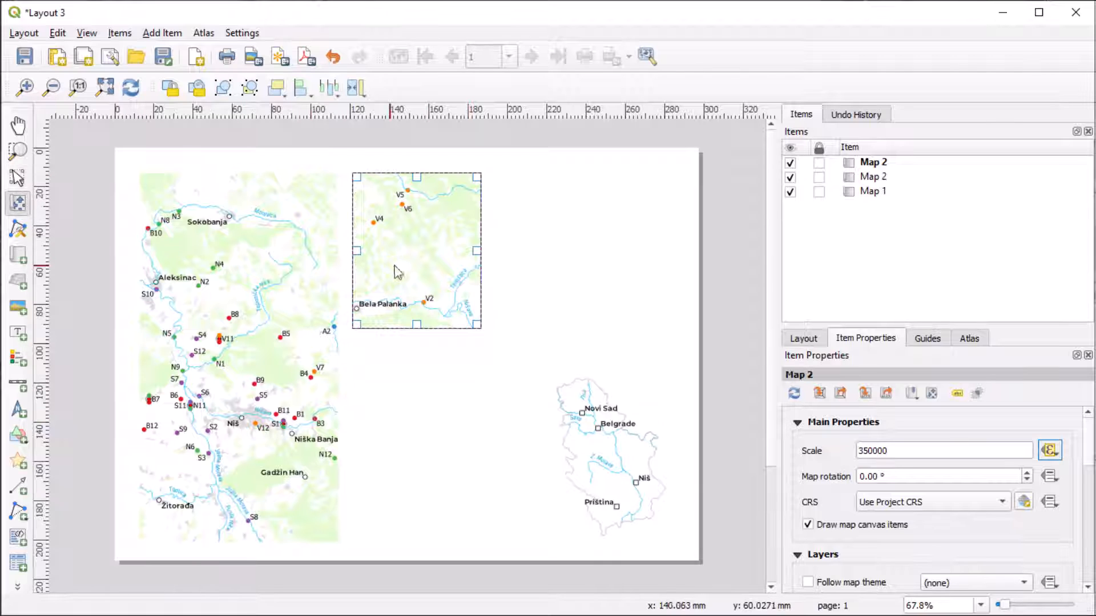
drag(402, 274, 415, 274)
click(18, 178)
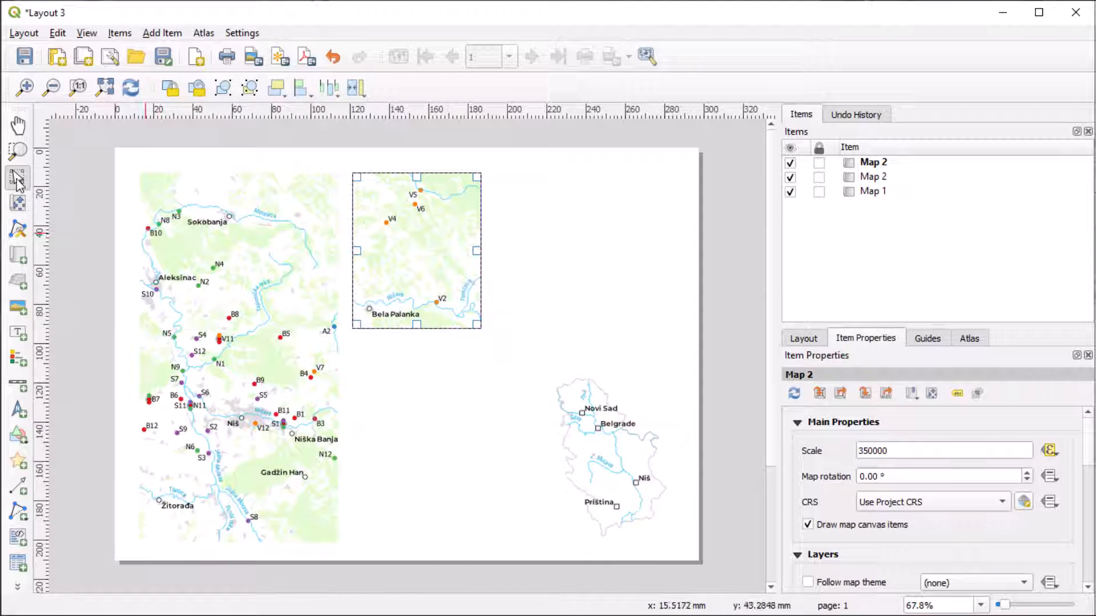
- Duplicate the Bela Palanka map, place the copy to its right and shift the copy's content to the Dimitrovgrad area
key(ctrl+d)
drag(406, 272, 518, 248)
click(18, 202)
drag(600, 309, 526, 257)
mouse_move(573, 296)
mouse_down()
mouse_move(538, 266)
mouse_move(582, 281)
mouse_up()
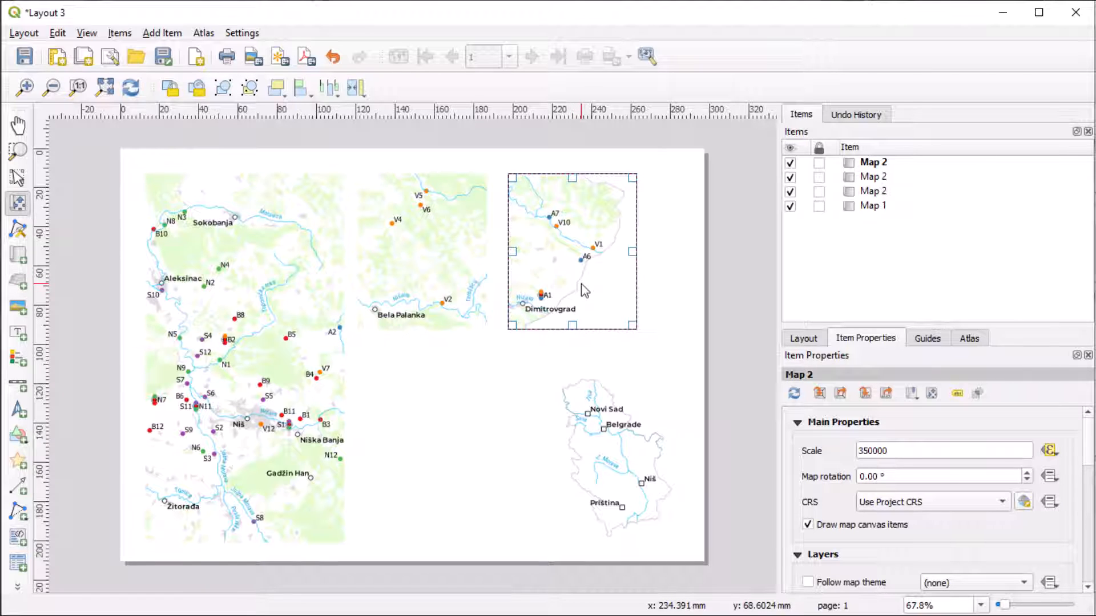
- Lock the layers of the middle detailed map around Bela Palanka
key(v)
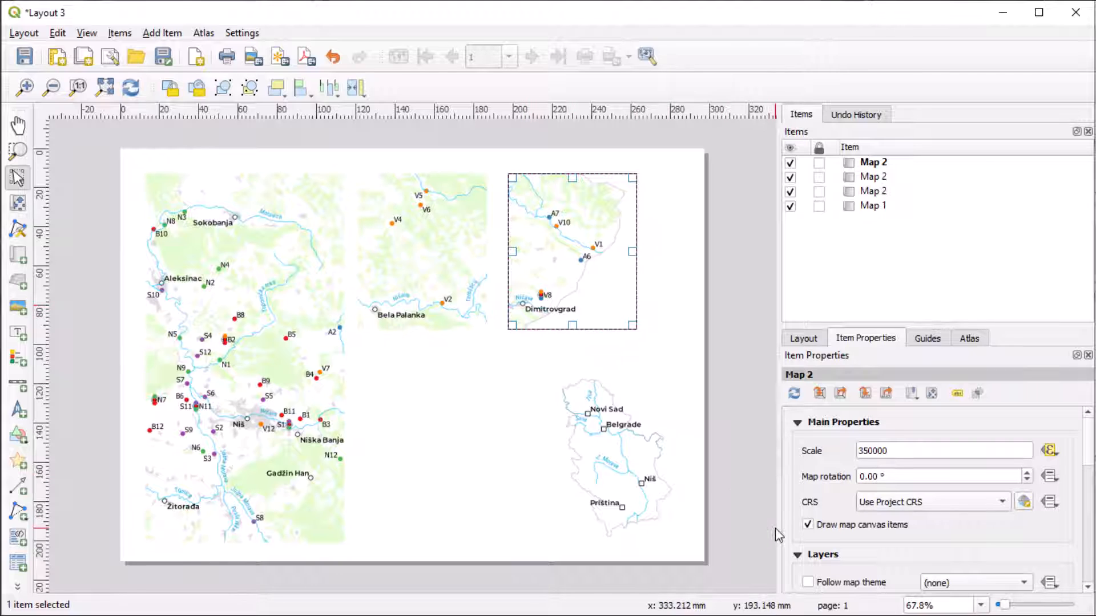
scroll(775, 528, down, 1)
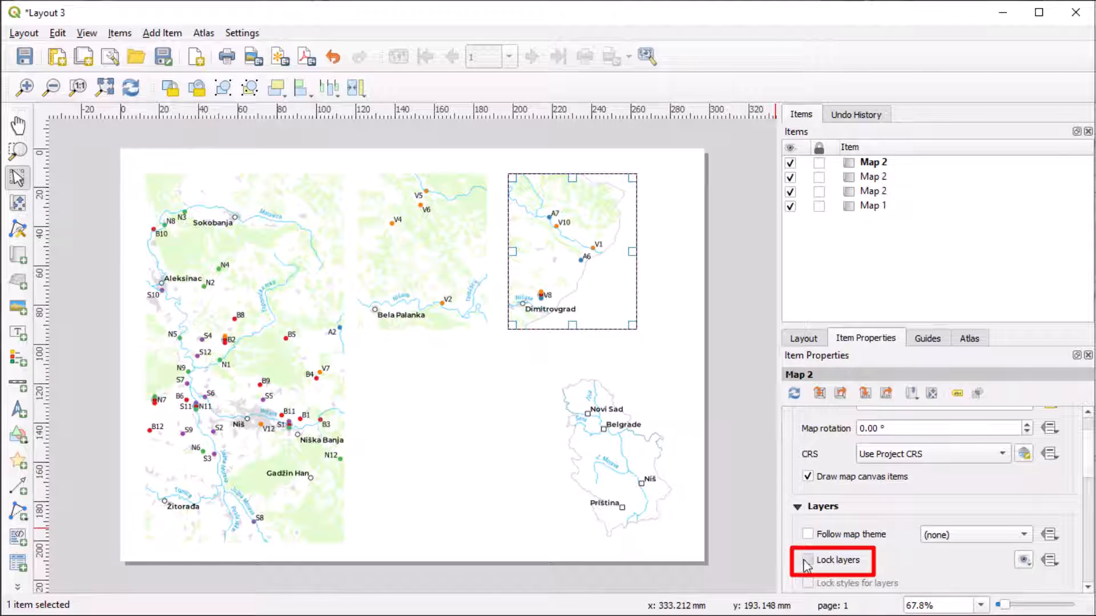
click(447, 299)
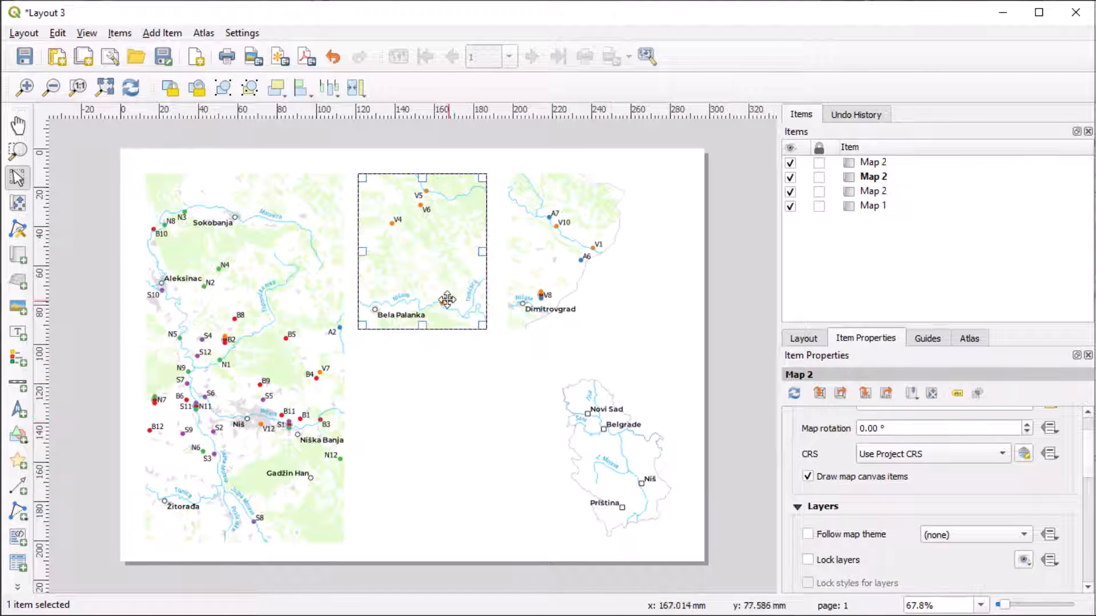
click(805, 560)
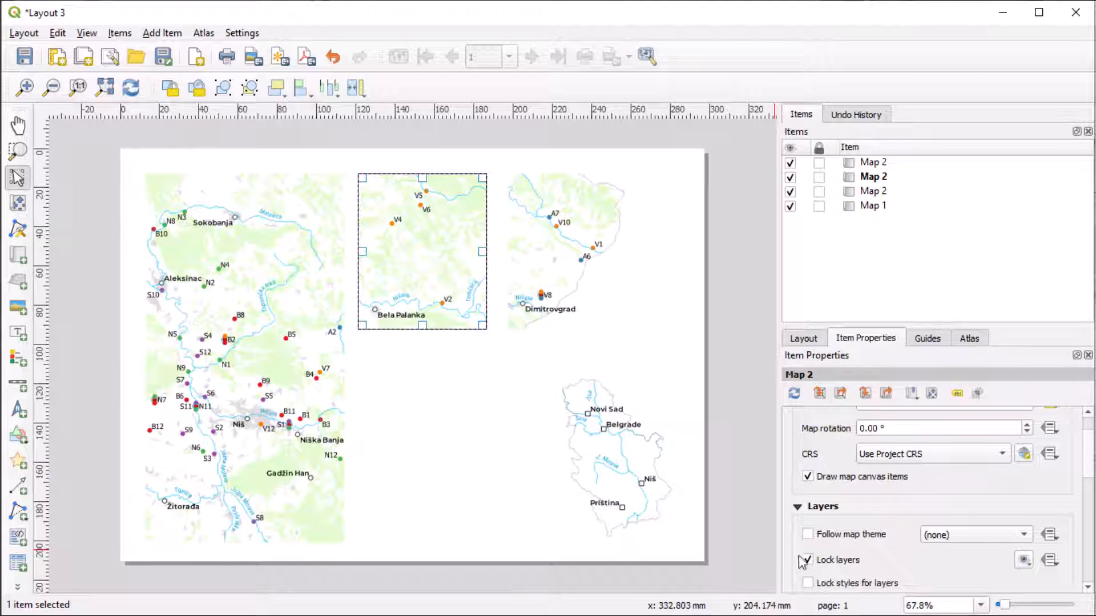
- Lock the layers of the large detailed map around Niš and deselect it
click(308, 439)
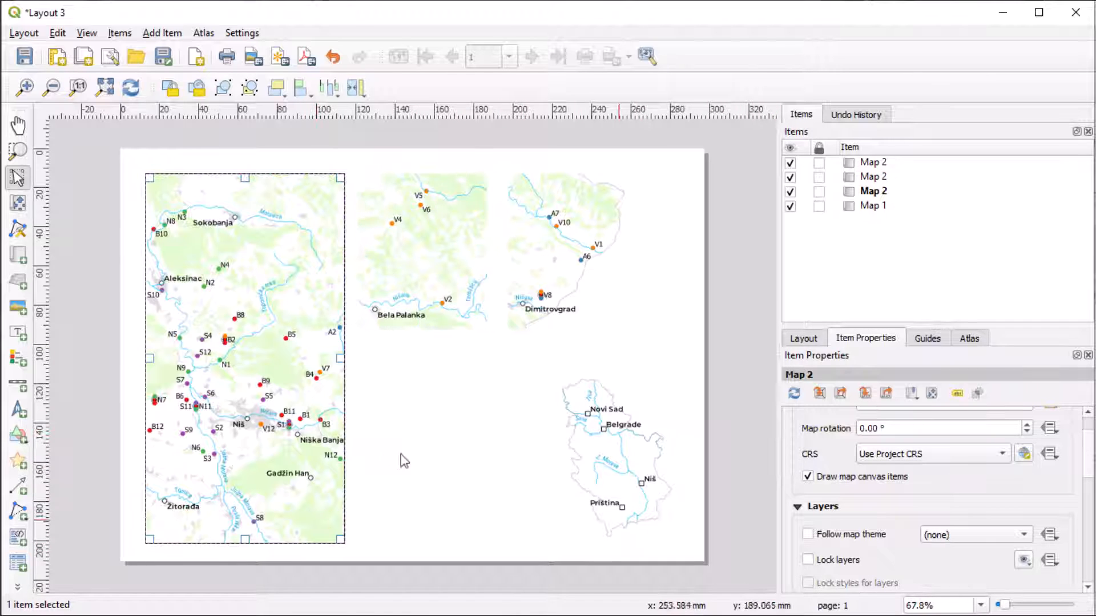
click(808, 560)
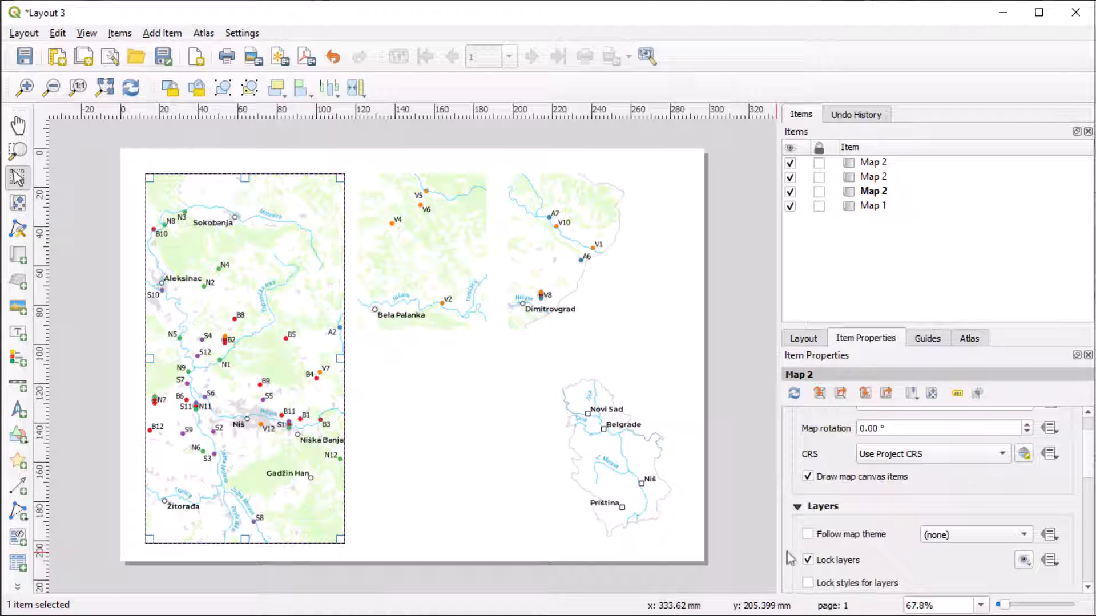
click(554, 494)
click(526, 484)
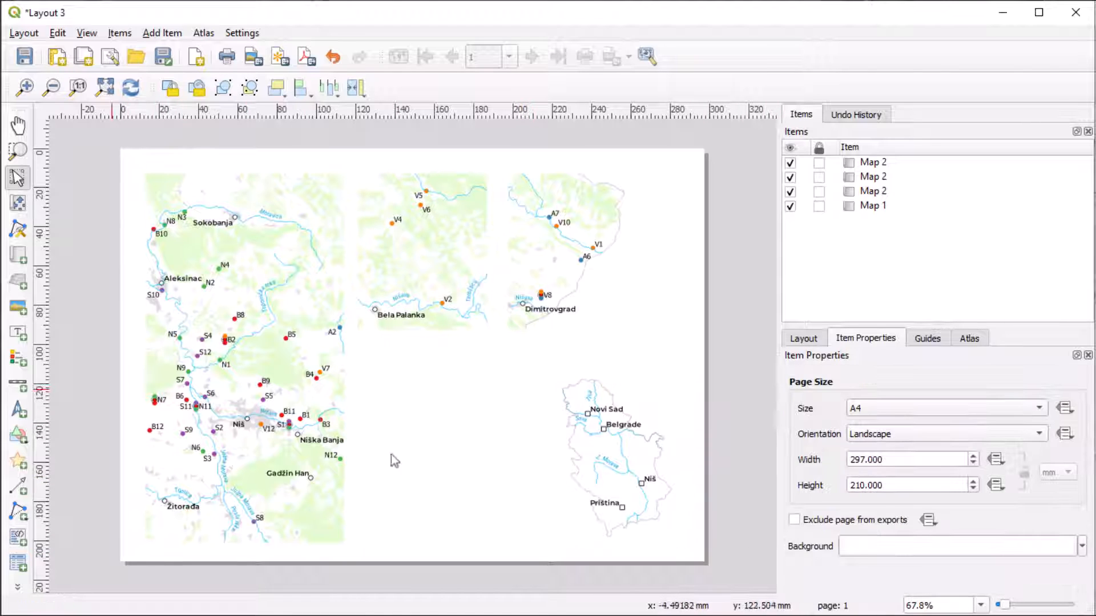
- Add a scale bar linked to Map 1 near the overview map and set its style to Line Ticks Up
click(17, 385)
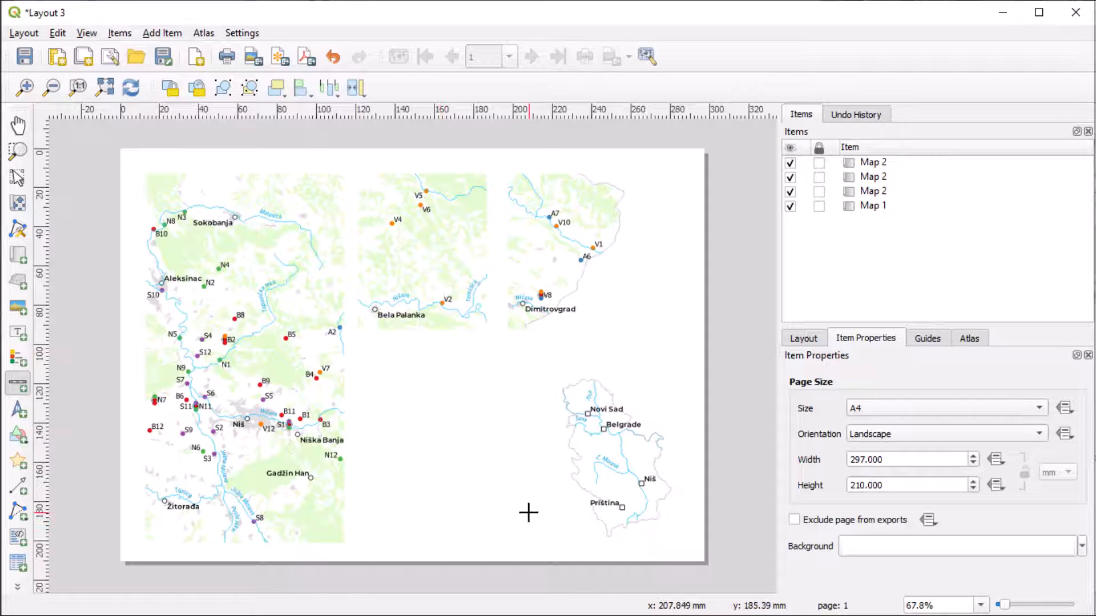
drag(529, 514, 581, 537)
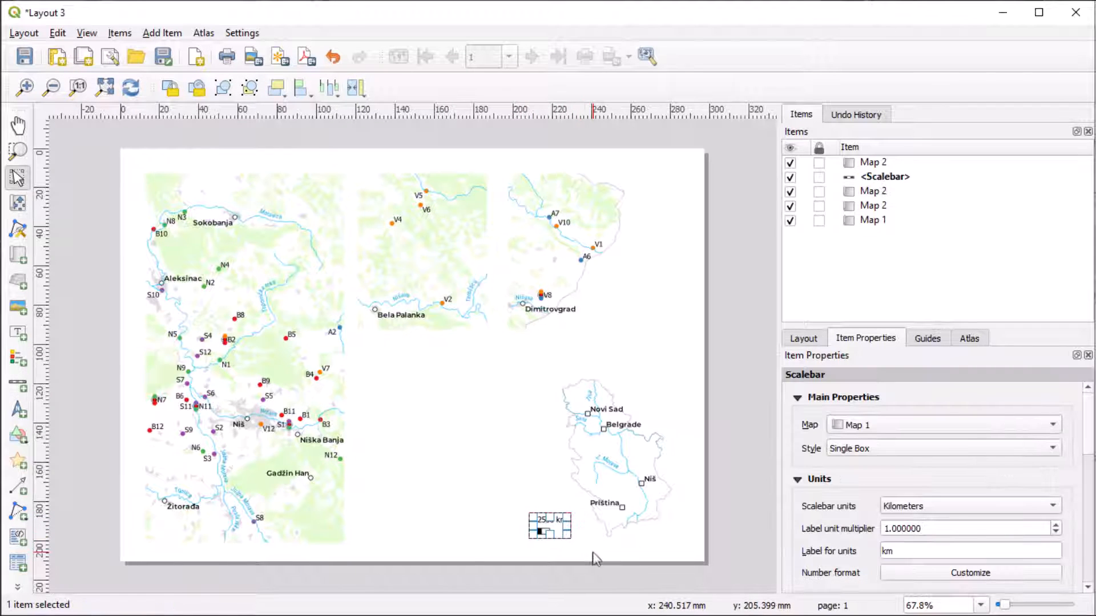
click(910, 452)
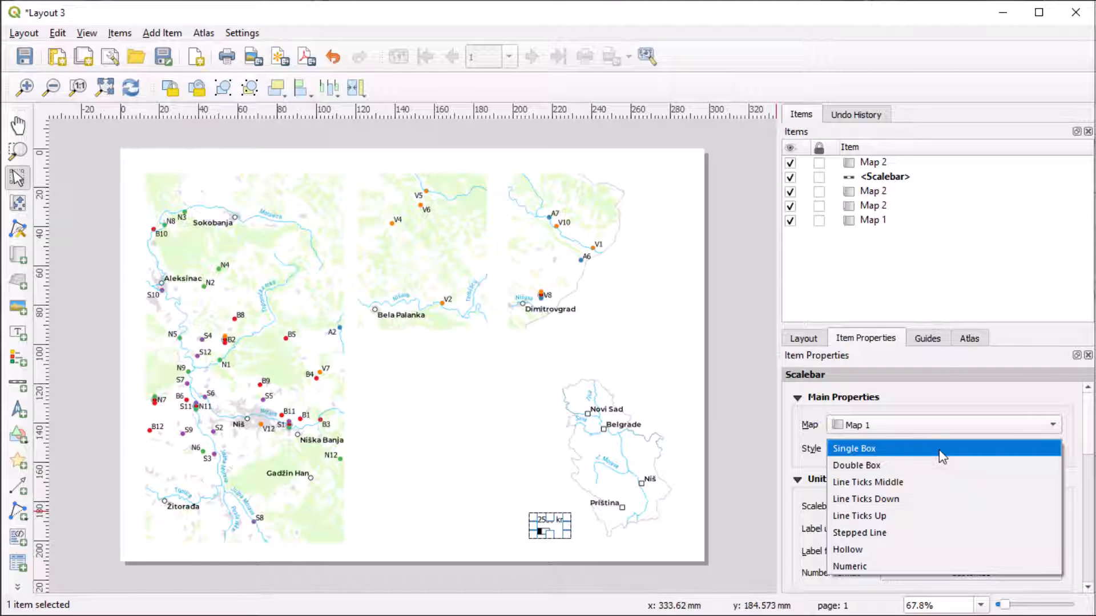
key(Down)
key(Down)
key(Down)
key(Down)
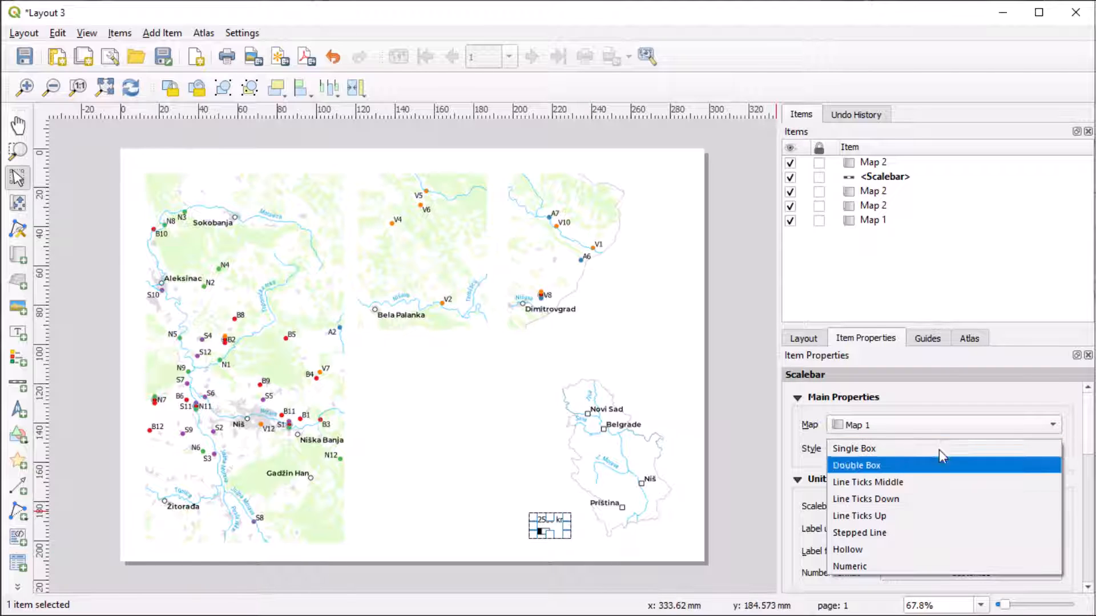
click(925, 517)
scroll(840, 515, down, 3)
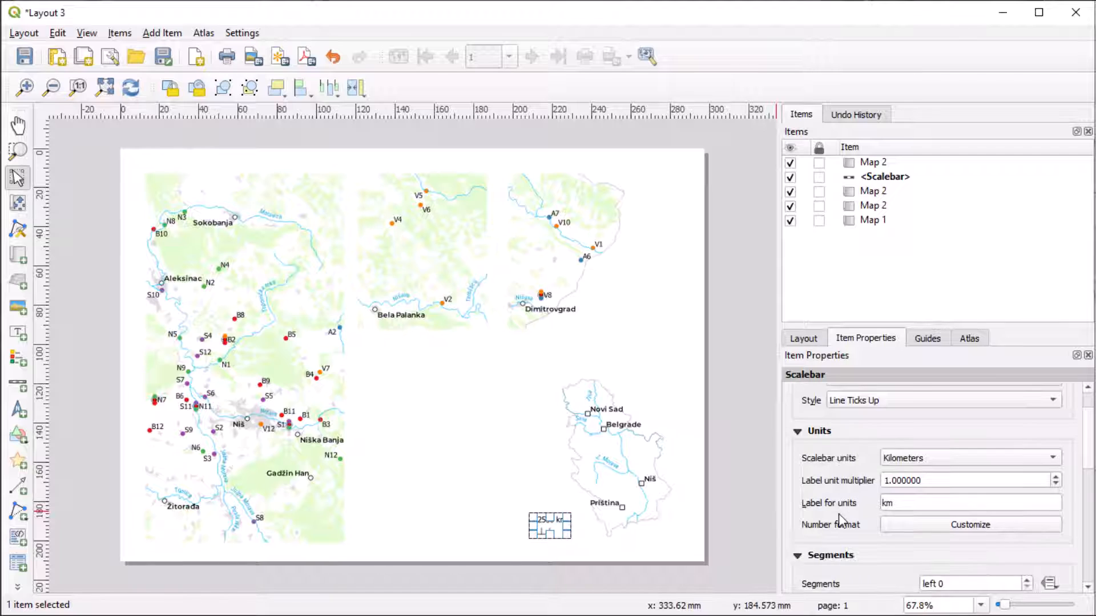
- Set the overview scale bar to 1 right segment with a fixed width of 50 units
click(1027, 565)
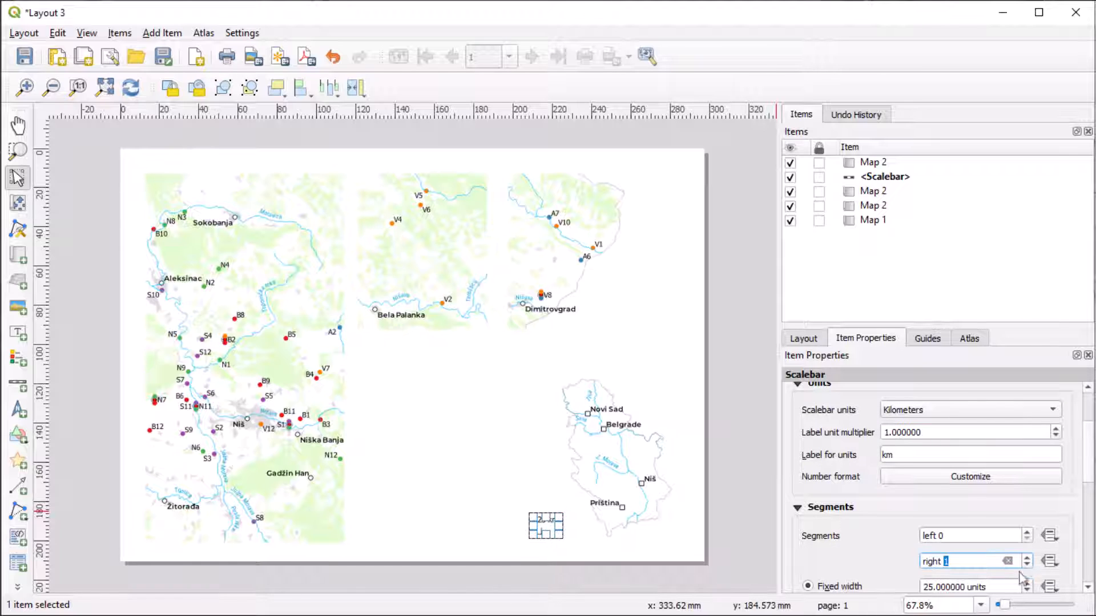
drag(1007, 585, 911, 585)
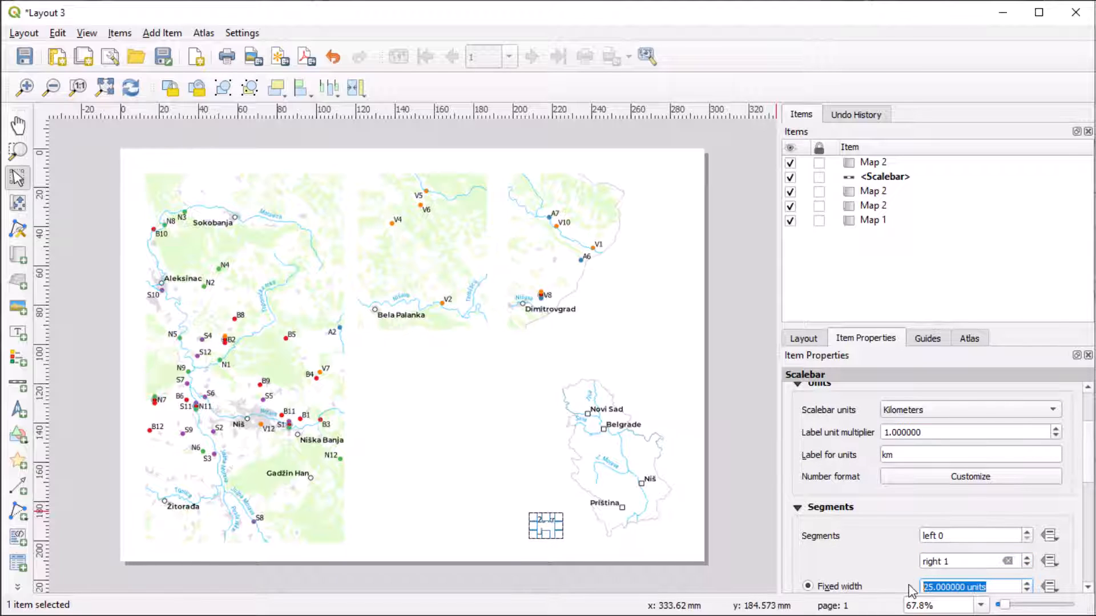
text(50)
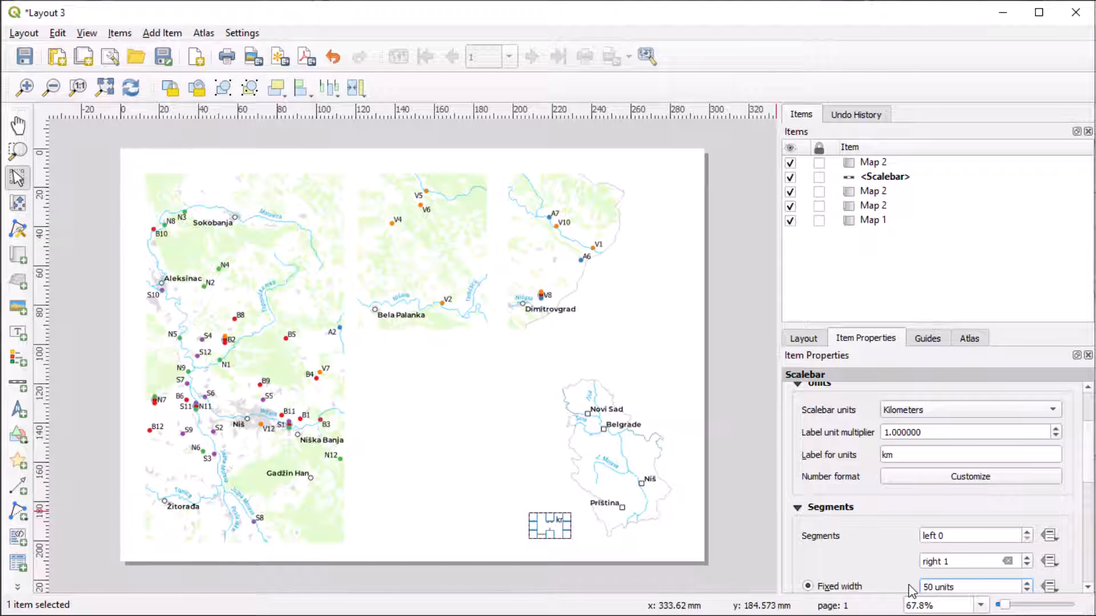
scroll(862, 559, down, 2)
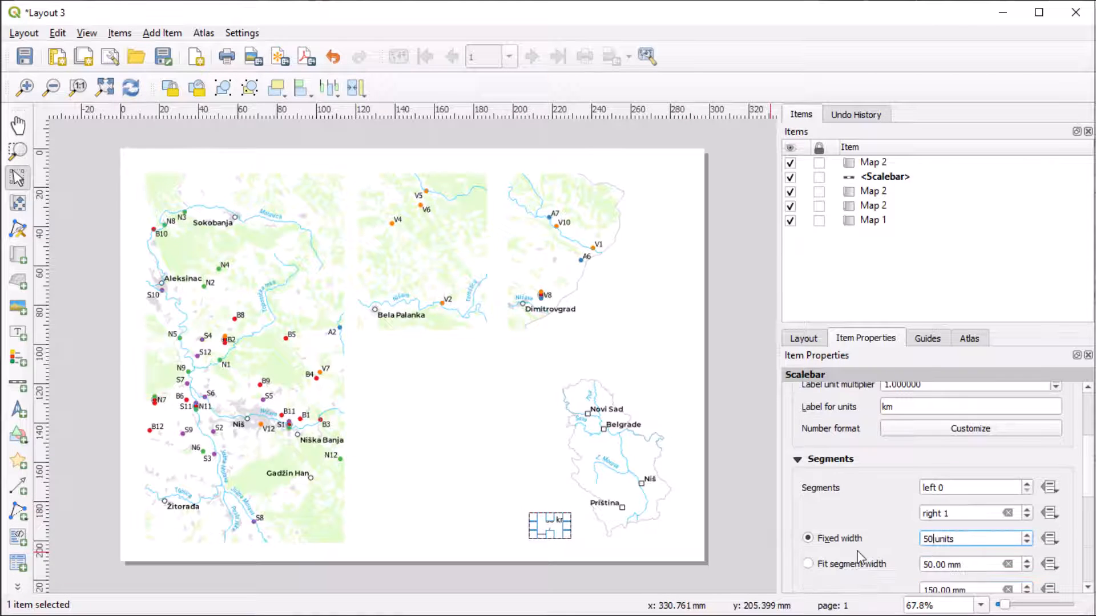
scroll(862, 557, down, 3)
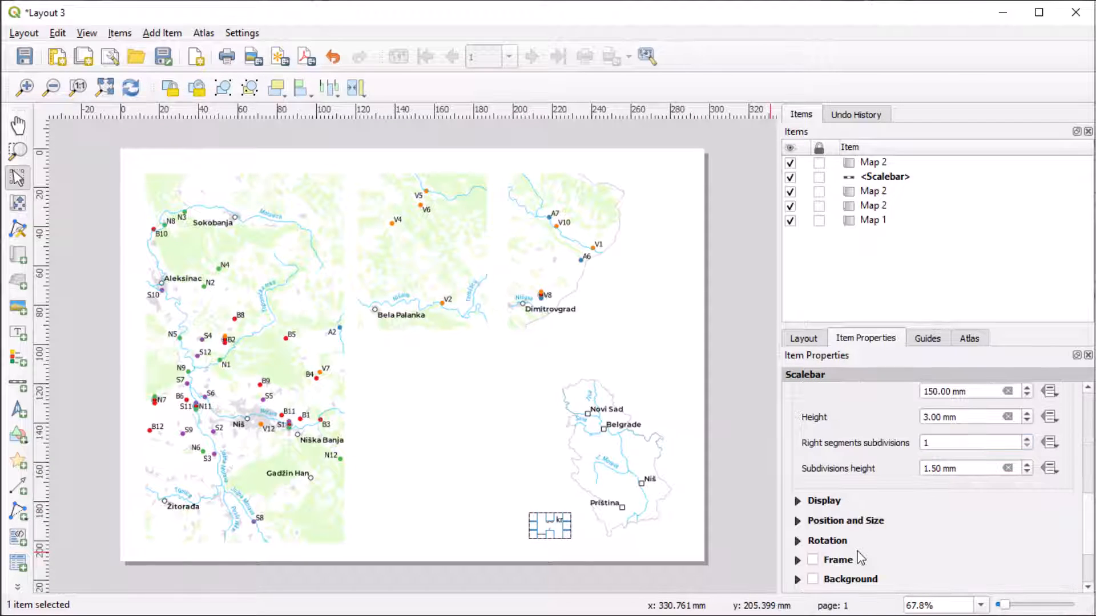
click(529, 476)
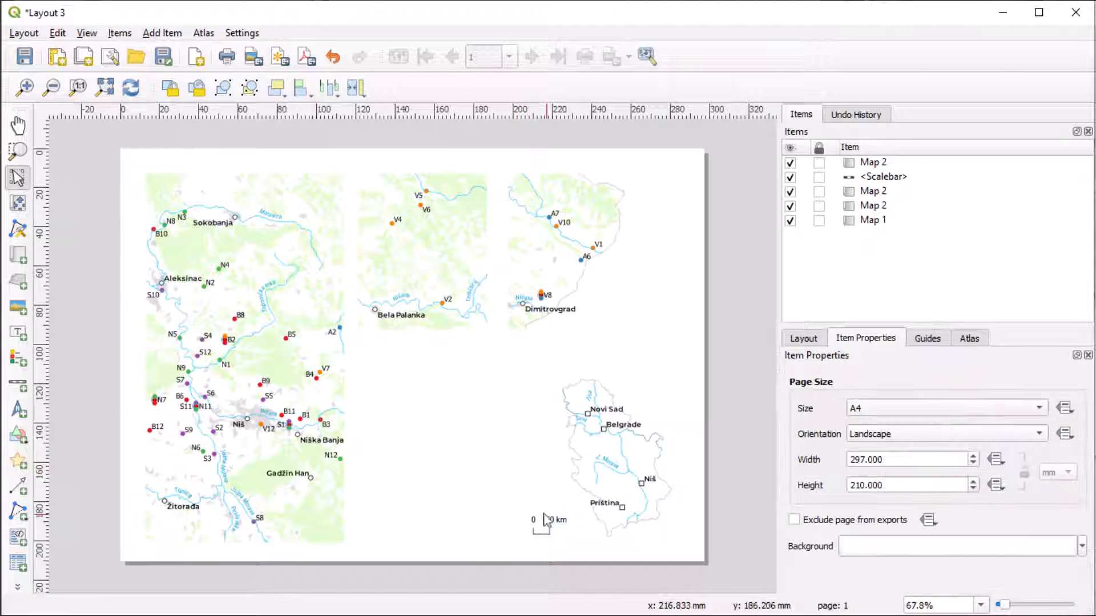
- Move the overview scale bar to the upper right part of the Serbia overview map
click(549, 528)
drag(549, 528, 649, 398)
click(508, 494)
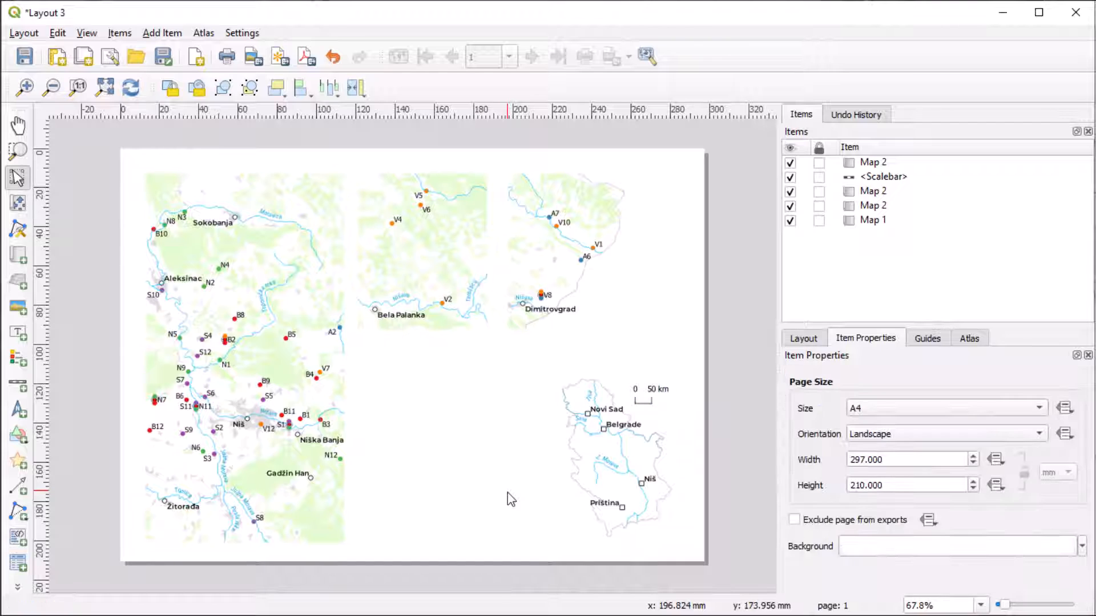
- Add a scale bar for the large detailed map in the empty area beside it, using the Line Ticks Up style
click(329, 492)
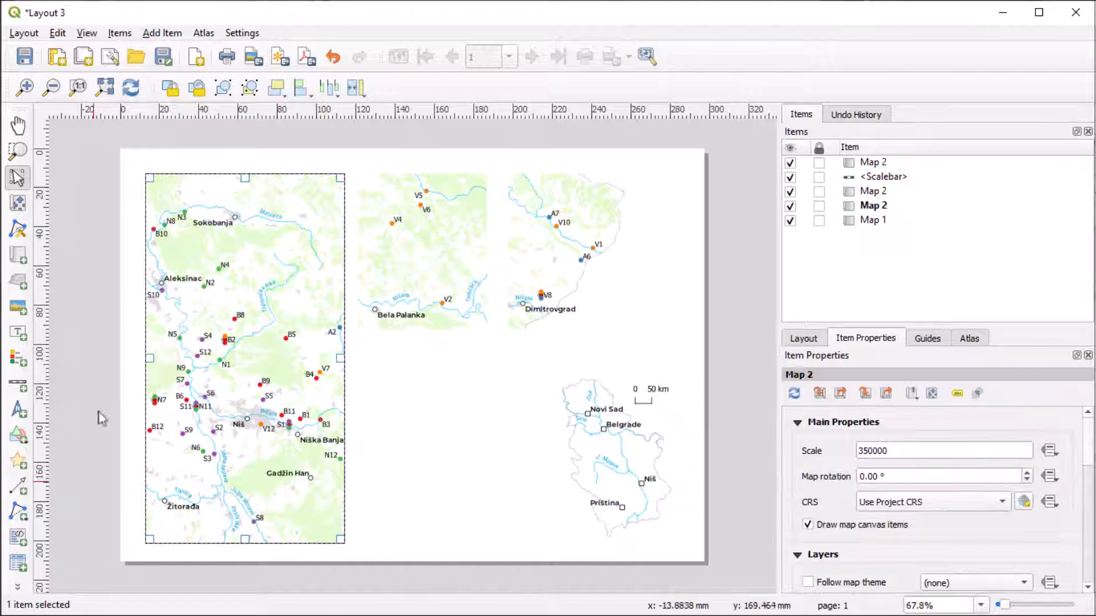
click(19, 388)
mouse_move(358, 413)
mouse_down()
mouse_move(443, 474)
mouse_move(456, 516)
mouse_up()
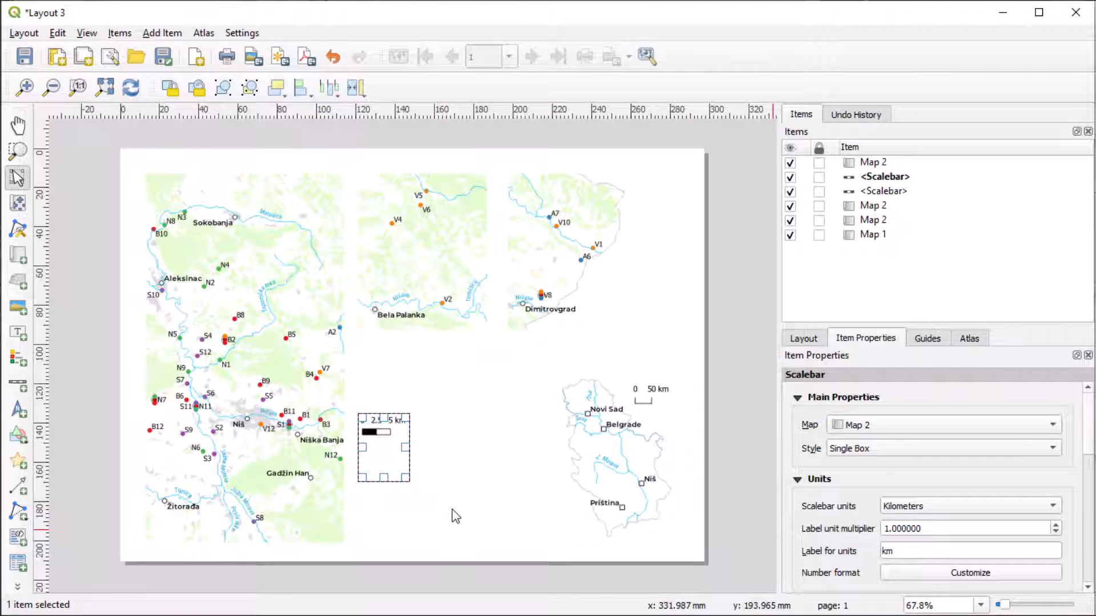
click(859, 450)
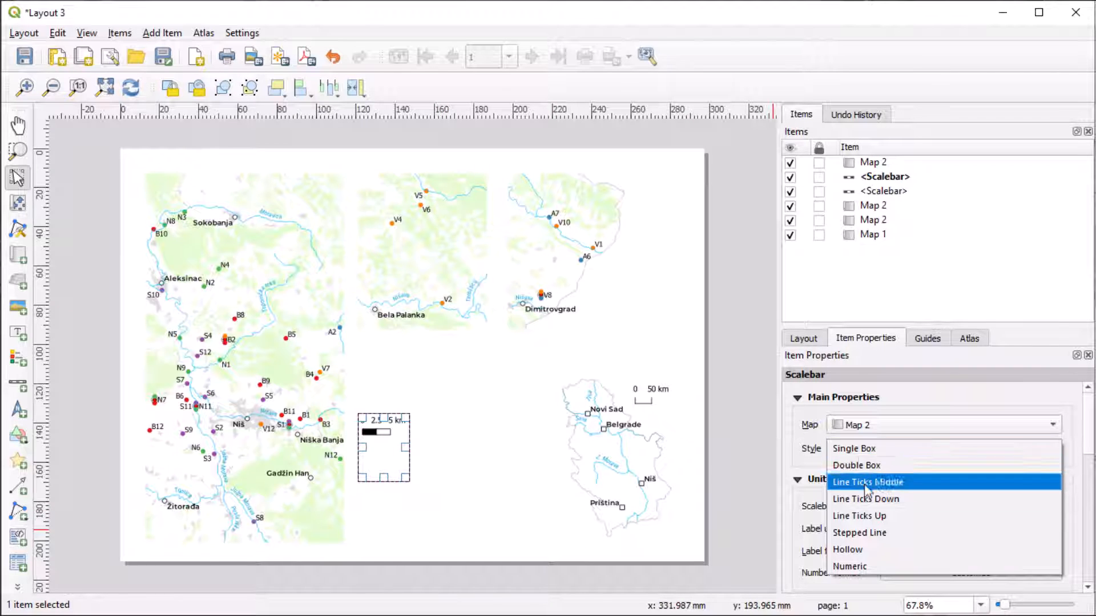
click(871, 515)
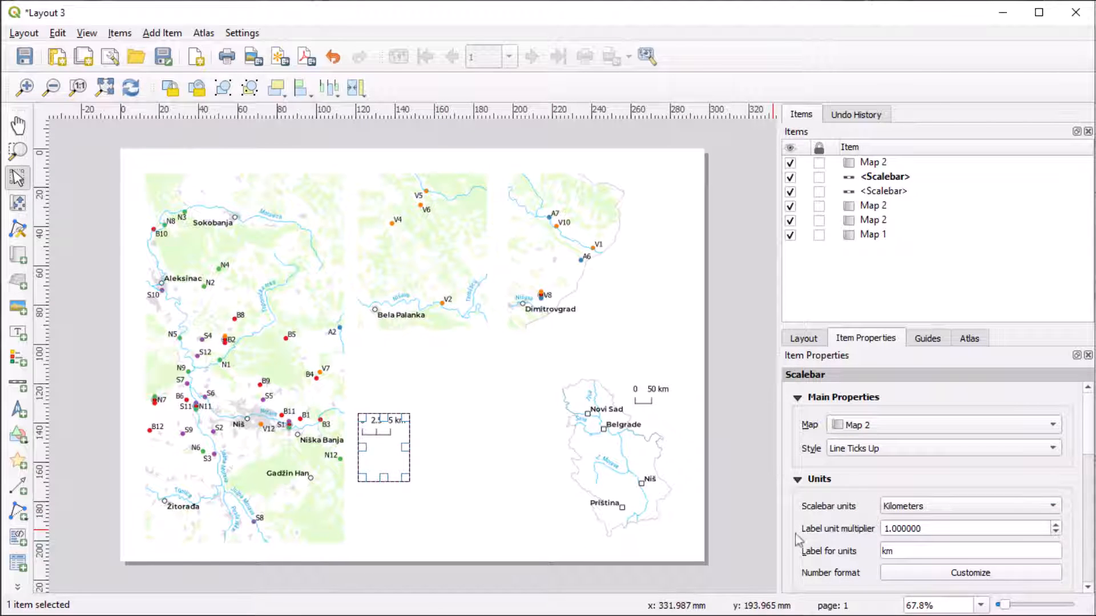
- Give the new scale bar 1 right segment of 5 units fixed width and move it to the large detailed map's upper right corner
scroll(797, 539, down, 5)
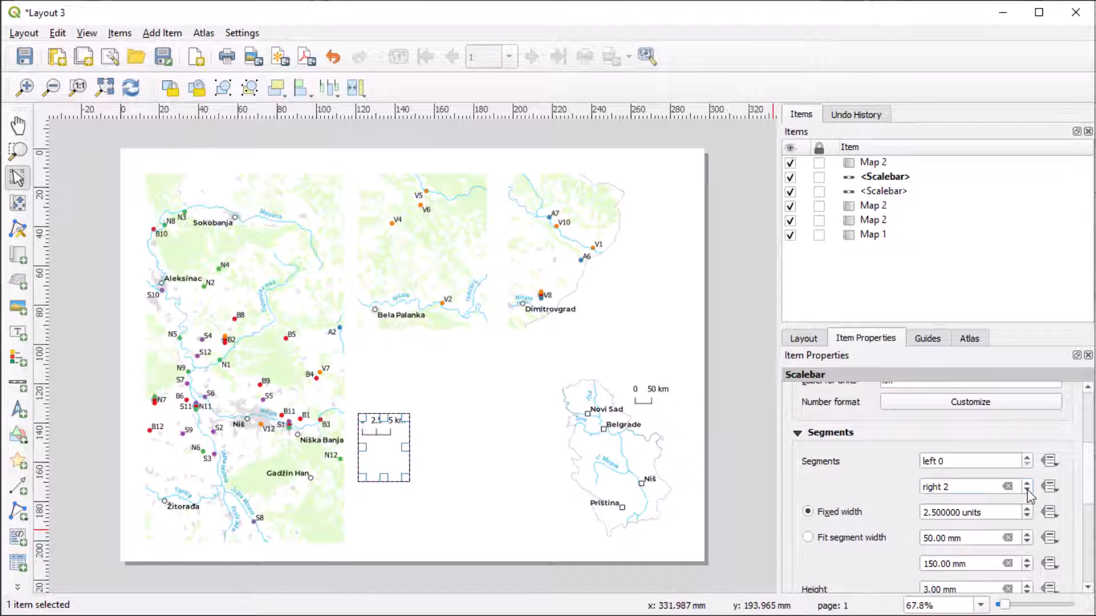
click(1026, 491)
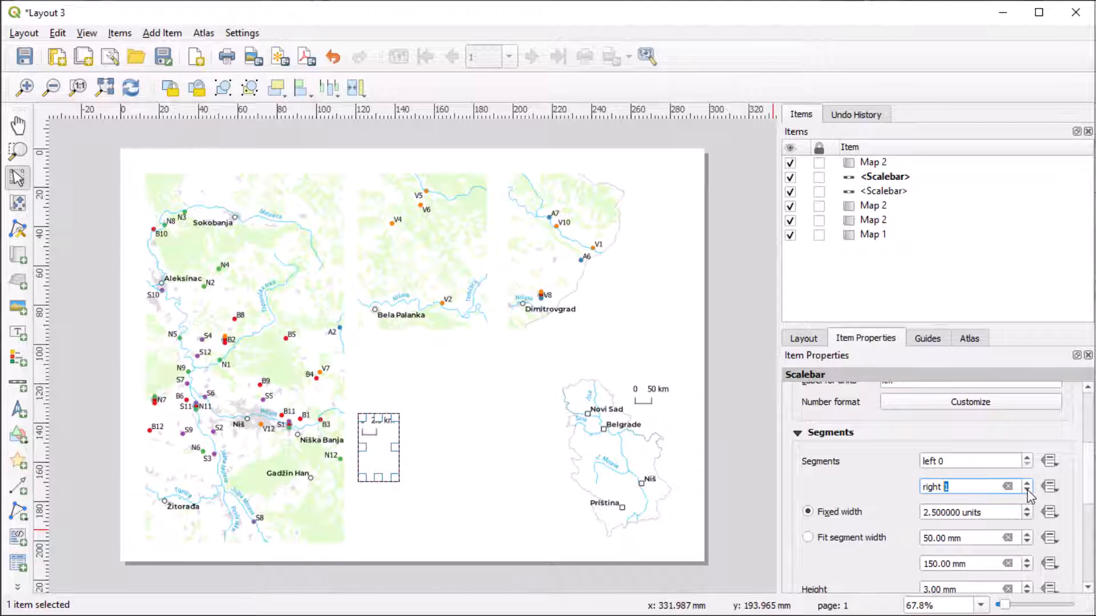
double_click(1008, 512)
text(5)
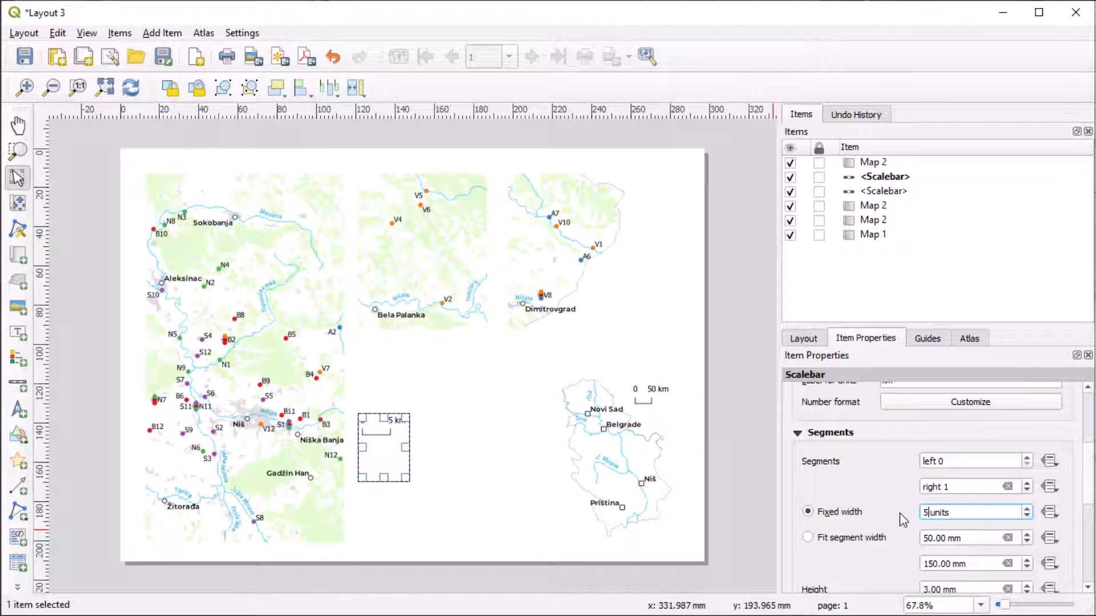
click(449, 464)
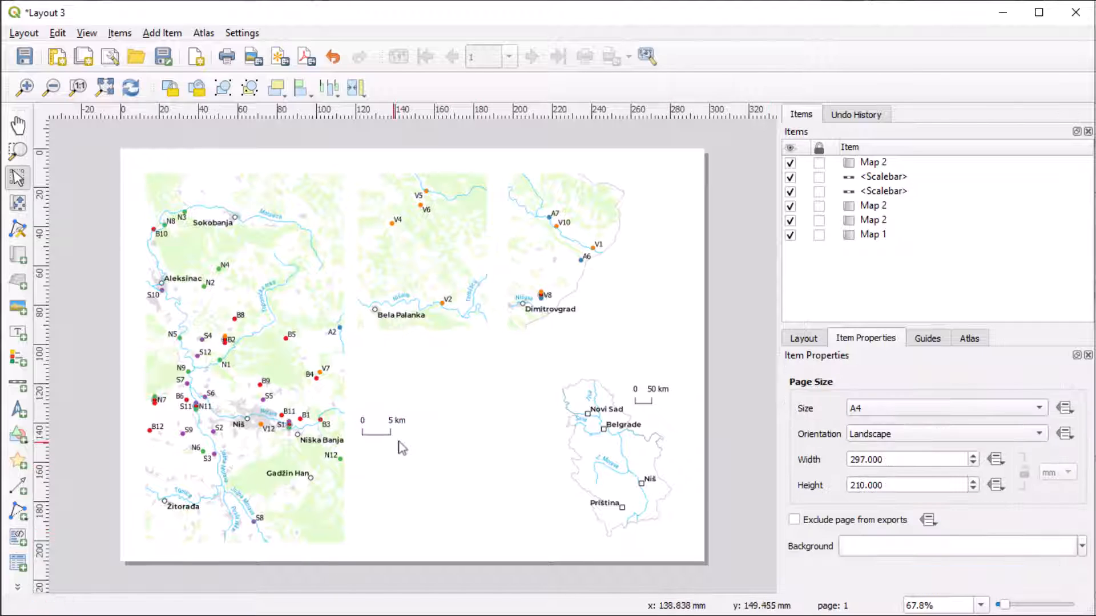
drag(388, 441, 311, 197)
click(527, 484)
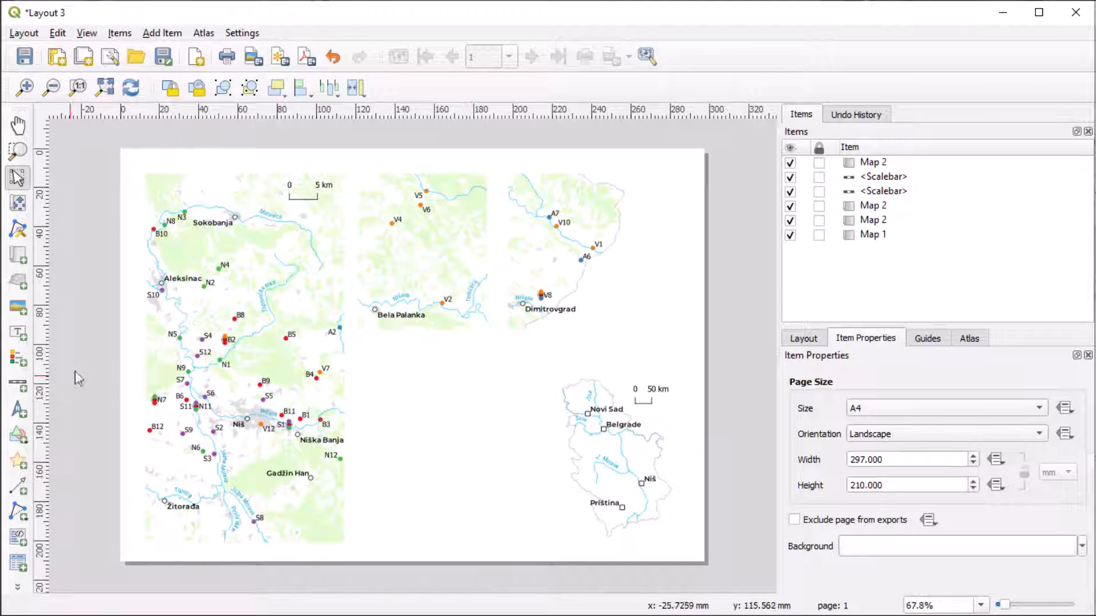
- Add a legend below the Bela Palanka map, turn off its auto update and remove the overview map layers from it
click(17, 358)
drag(381, 369, 545, 526)
scroll(986, 454, down, 5)
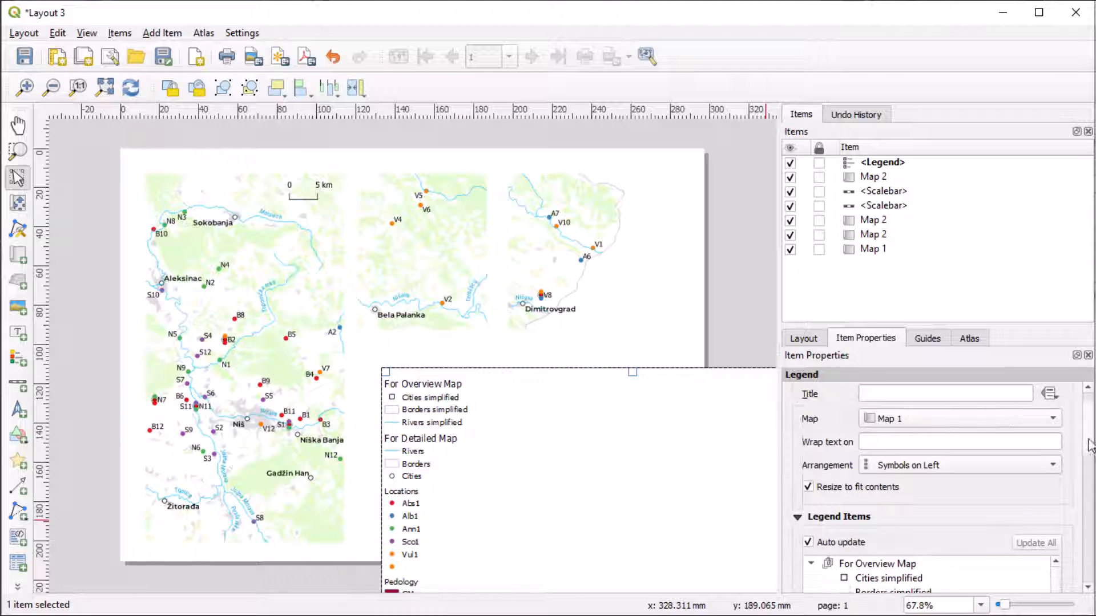
click(808, 411)
drag(887, 447, 920, 481)
mouse_move(1085, 467)
mouse_down()
mouse_move(1083, 505)
mouse_move(1088, 451)
mouse_up()
click(900, 507)
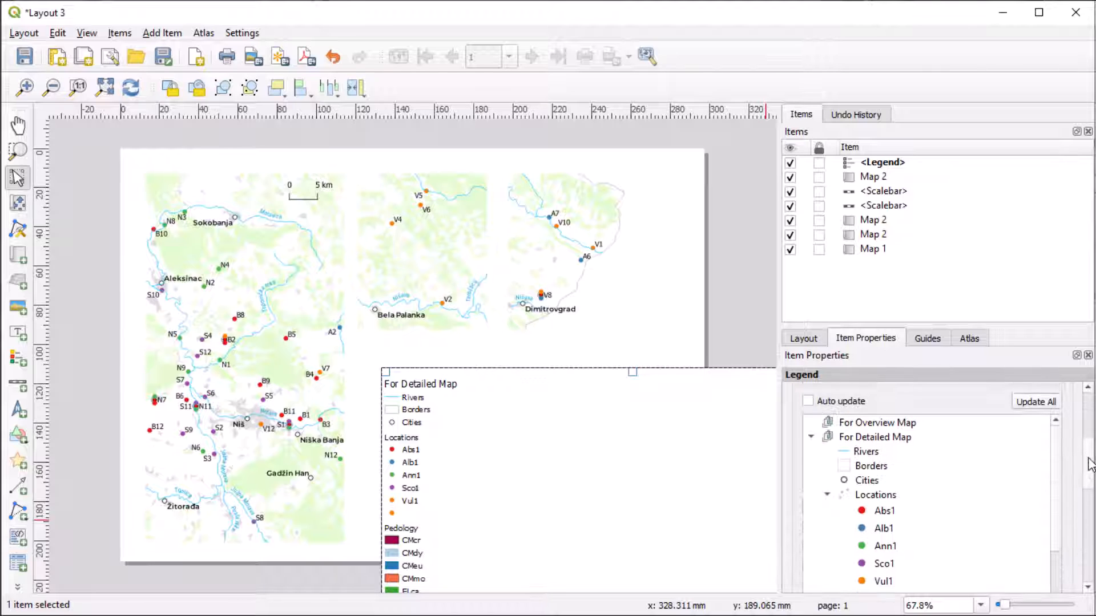
- Remove Rivers, Borders, Cities and all layers from Pedology downward from the legend, keeping only Locations
drag(866, 452, 874, 484)
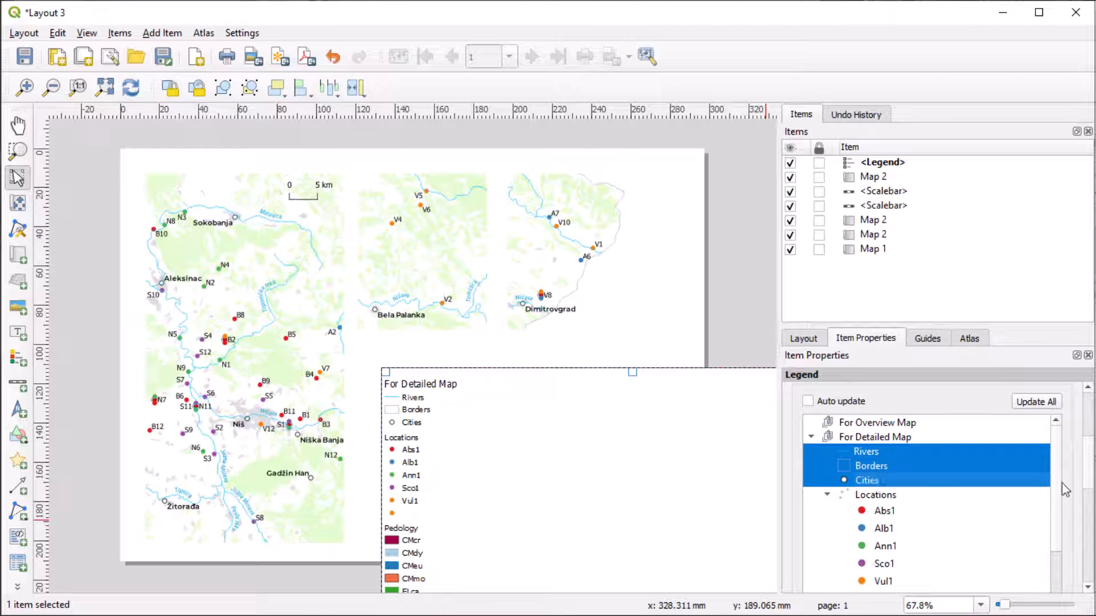
scroll(1065, 490, down, 5)
click(900, 507)
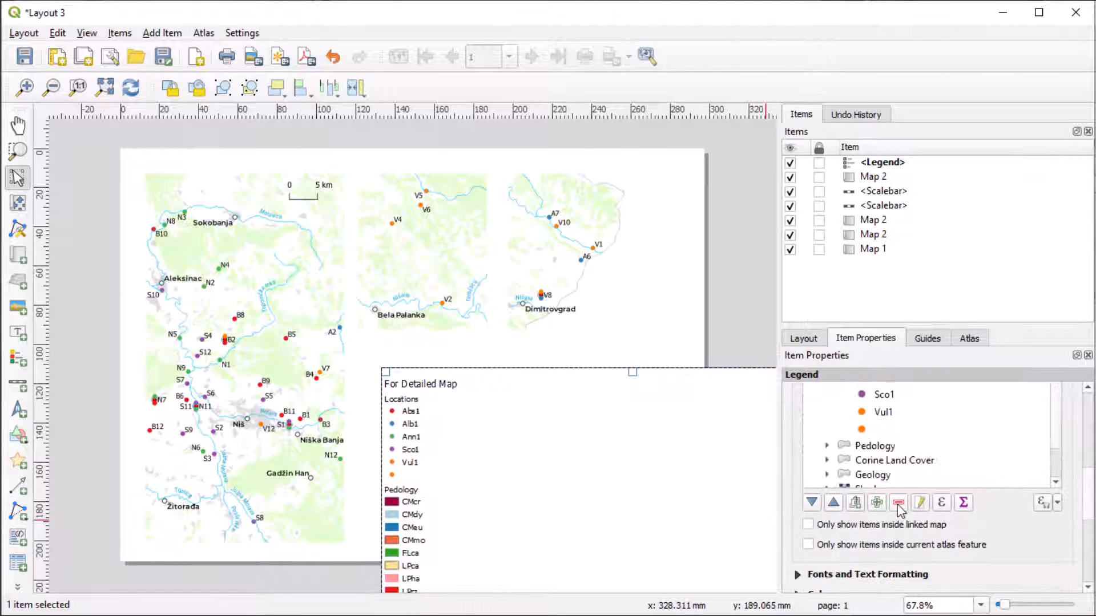
drag(886, 446, 894, 483)
click(898, 504)
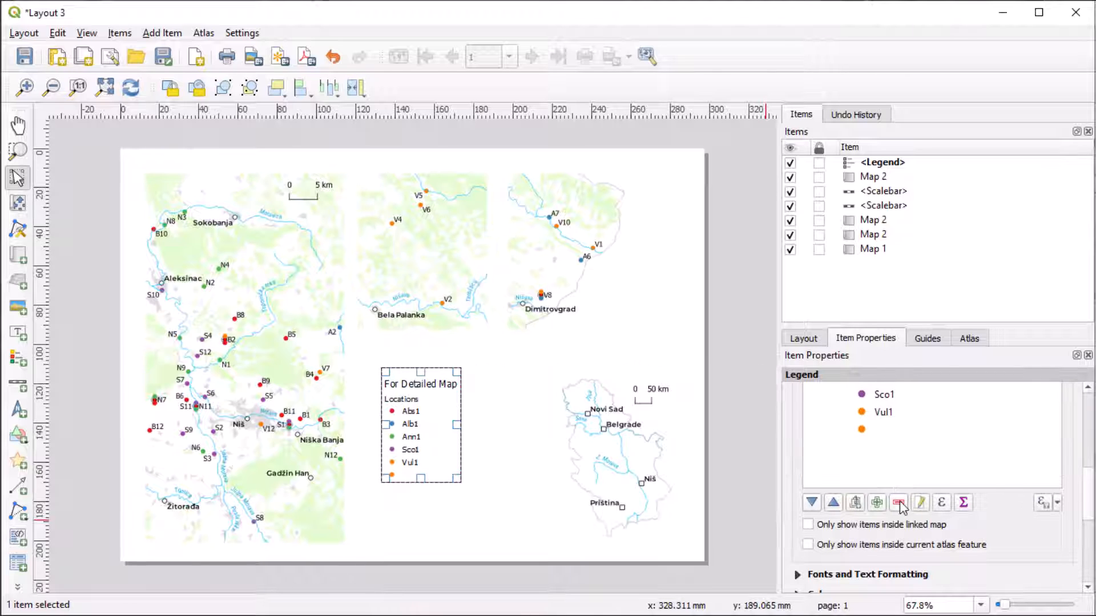
- Clear the legend's For Detailed Map group label and move the legend up beside the large detailed map
scroll(902, 502, up, 5)
double_click(908, 471)
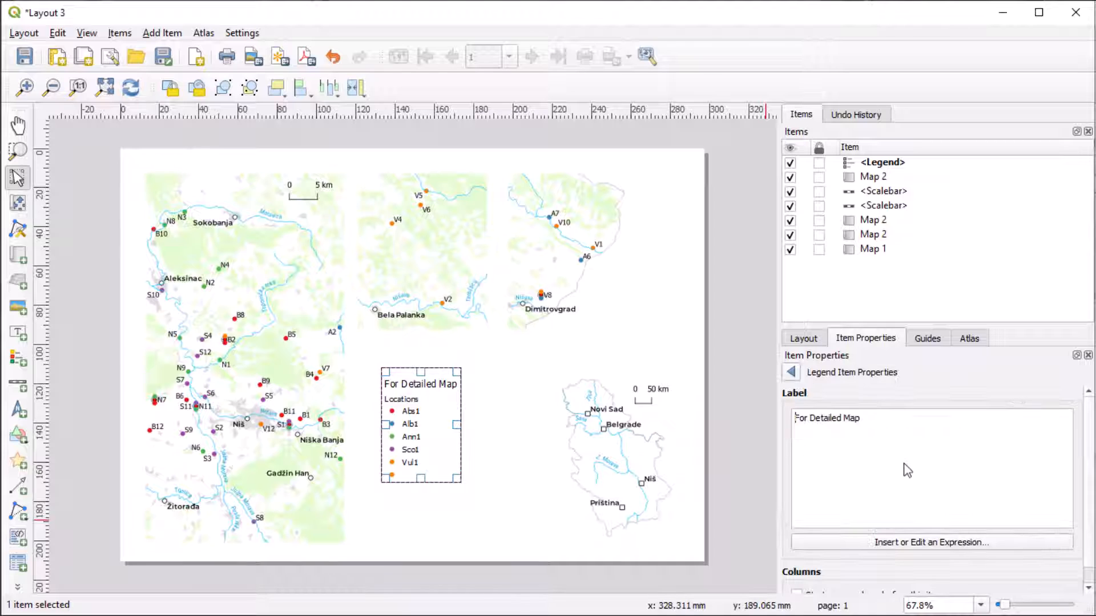
drag(908, 470, 765, 405)
key(Delete)
click(533, 479)
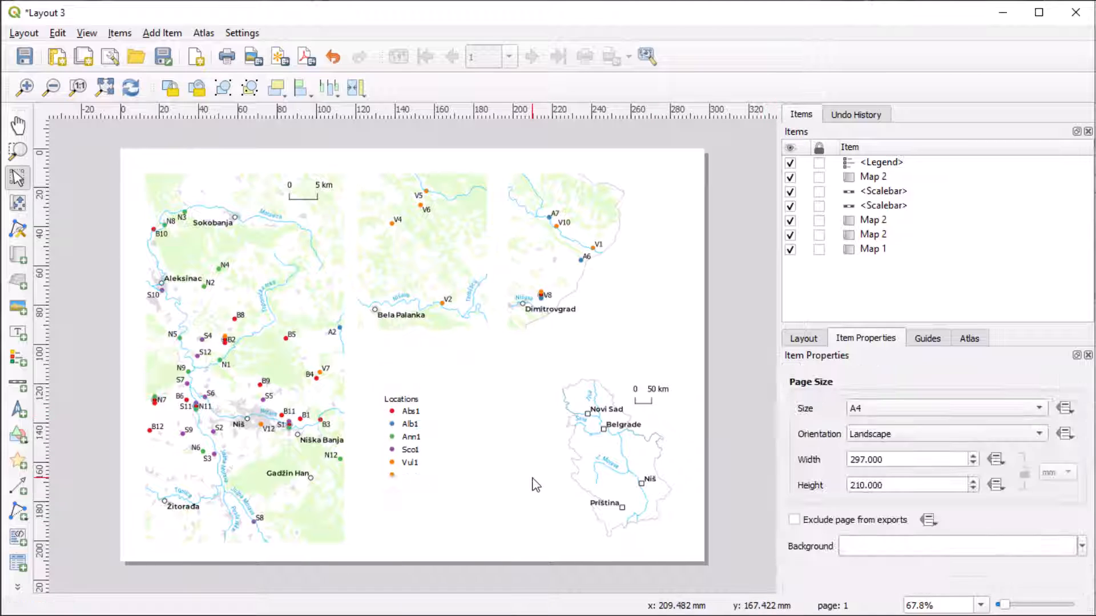
drag(403, 450, 387, 425)
click(526, 459)
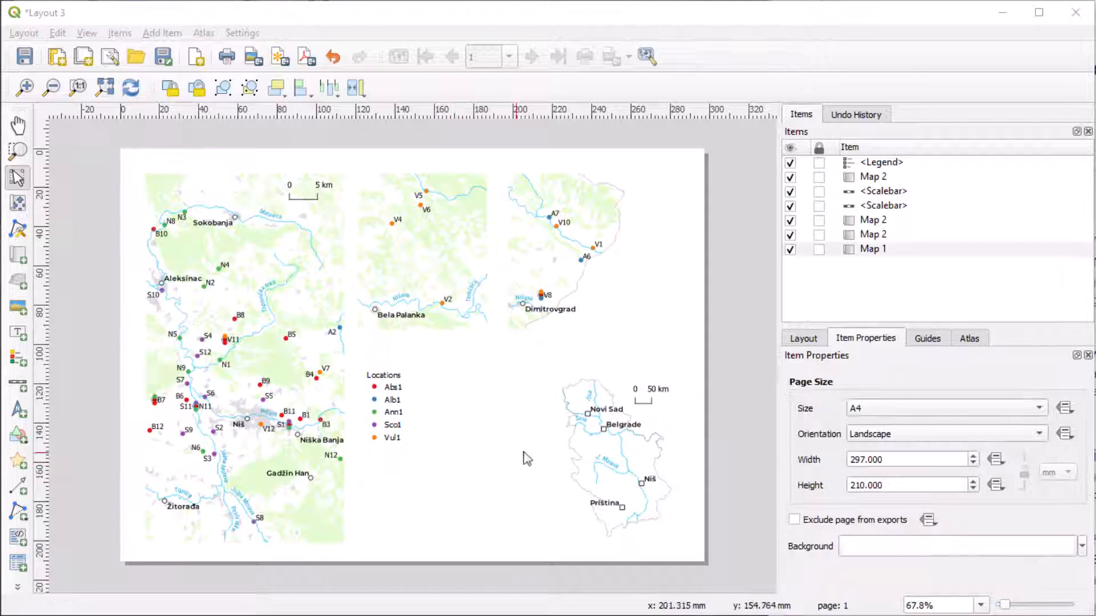
- Rename the Map 1 item as Overview map
click(573, 450)
double_click(870, 251)
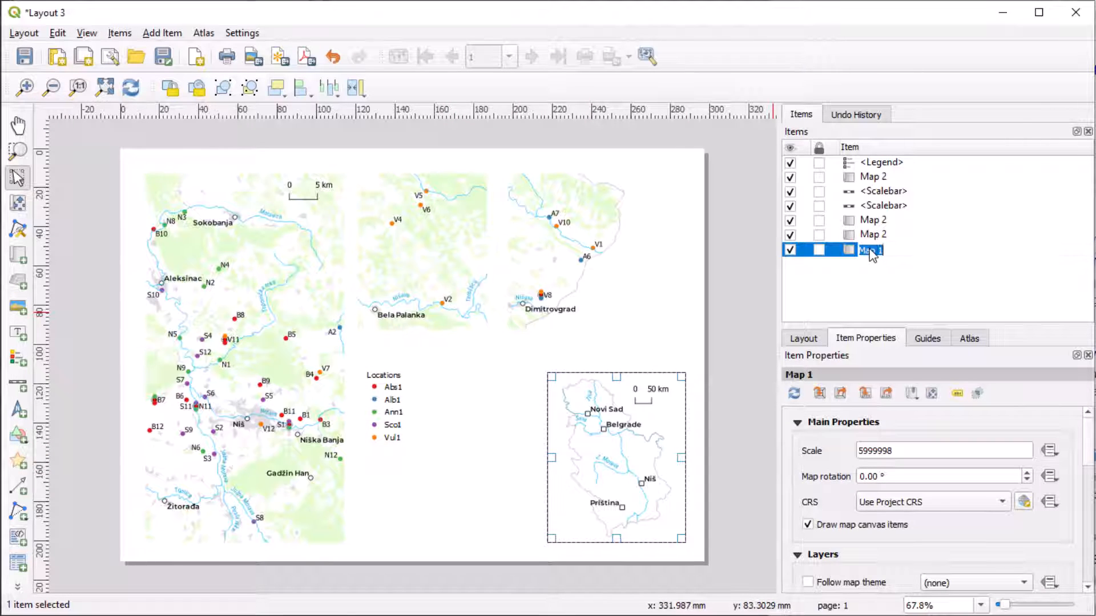
text(Overview map)
key(Return)
- Rename the large left-hand Map 2 item as Detailed map 1 and the Bela Palanka map as Detailed map 2
click(876, 235)
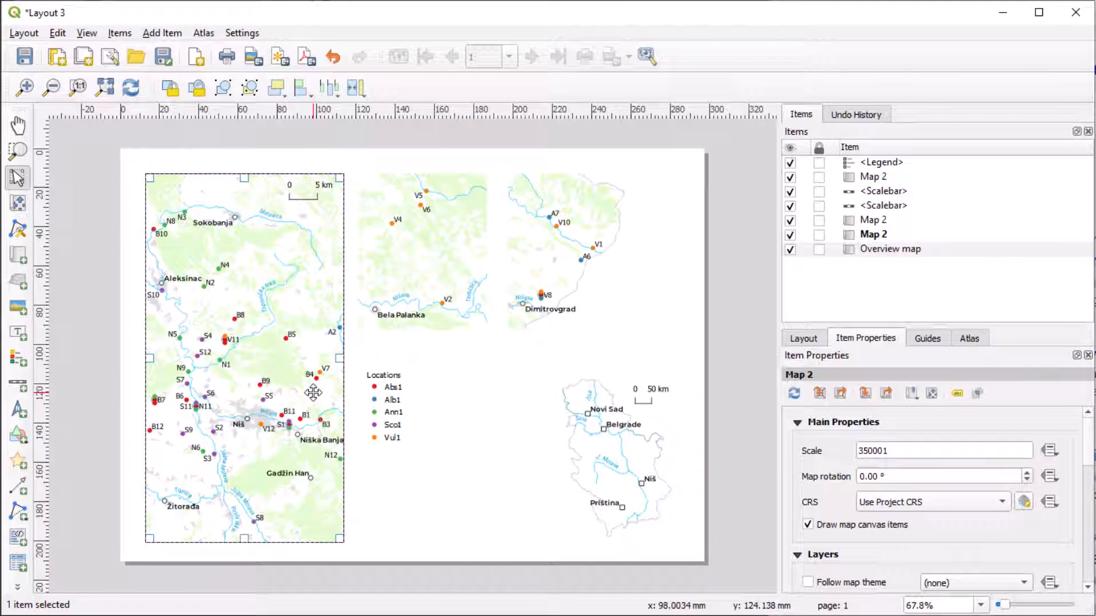
double_click(878, 236)
text(Detailed map)
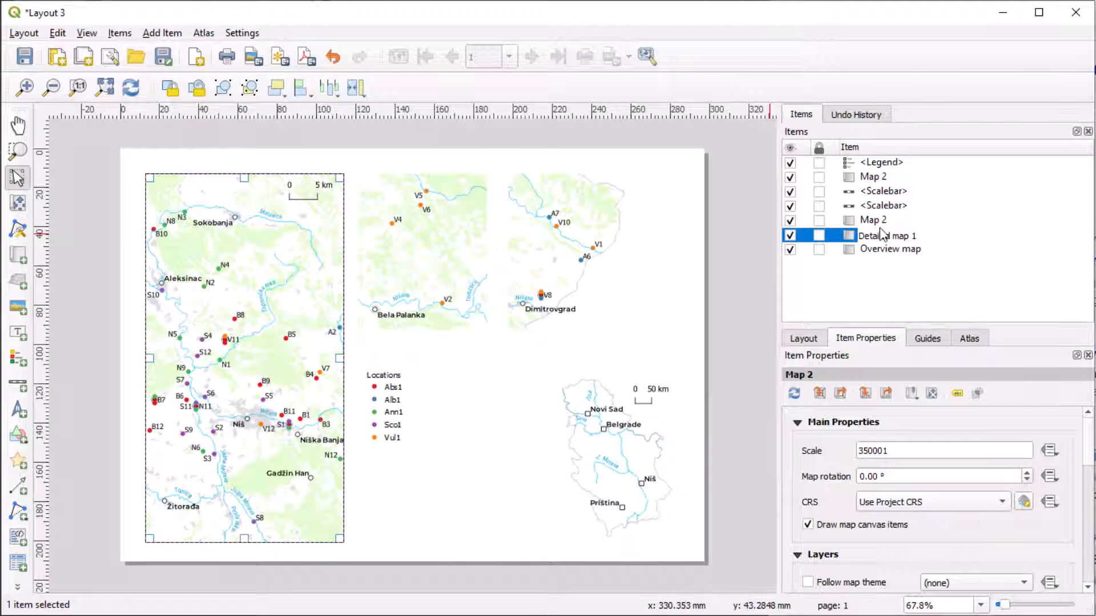
click(879, 220)
double_click(882, 220)
text(Detailed map 2)
- Rename the Dimitrovgrad map as Detailed map 3 and place it directly above Detailed map 2 in the item order
click(877, 177)
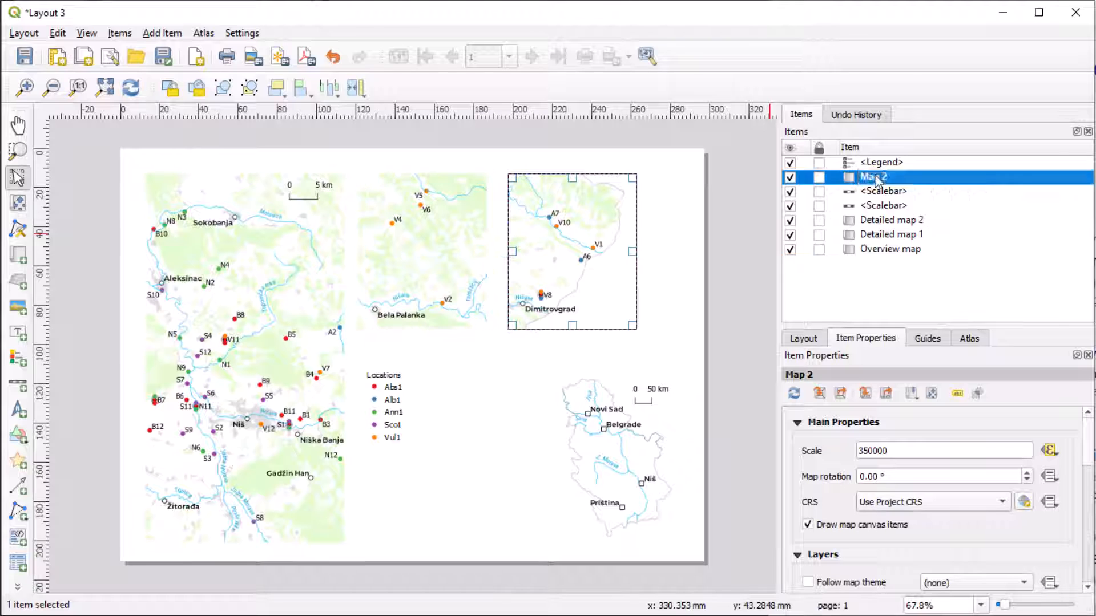
double_click(878, 178)
text(Detailed map)
text(3)
click(891, 250)
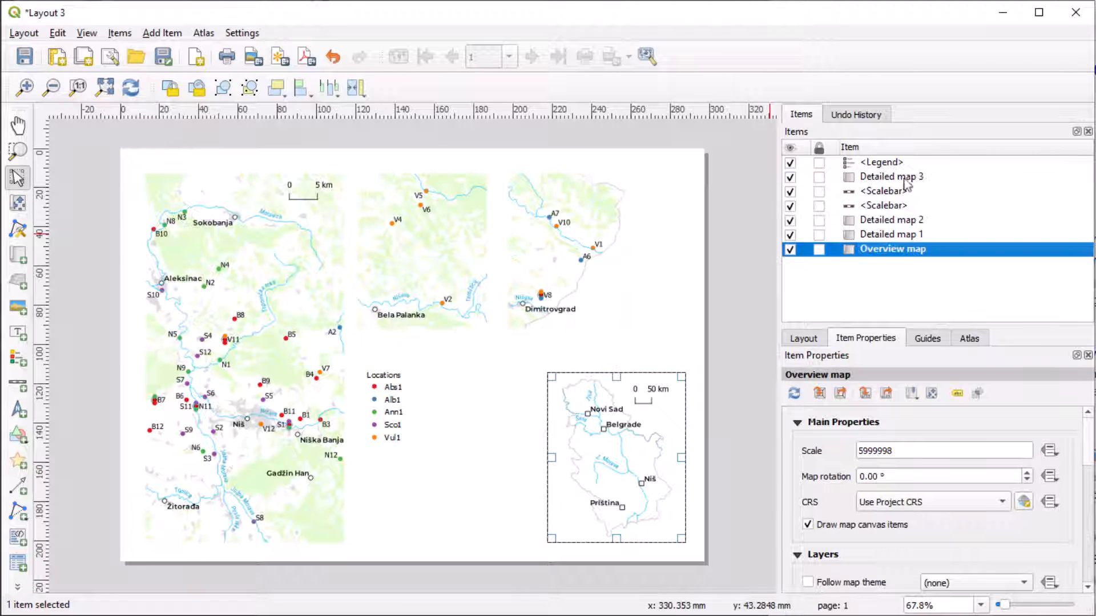
drag(887, 178, 903, 205)
click(528, 441)
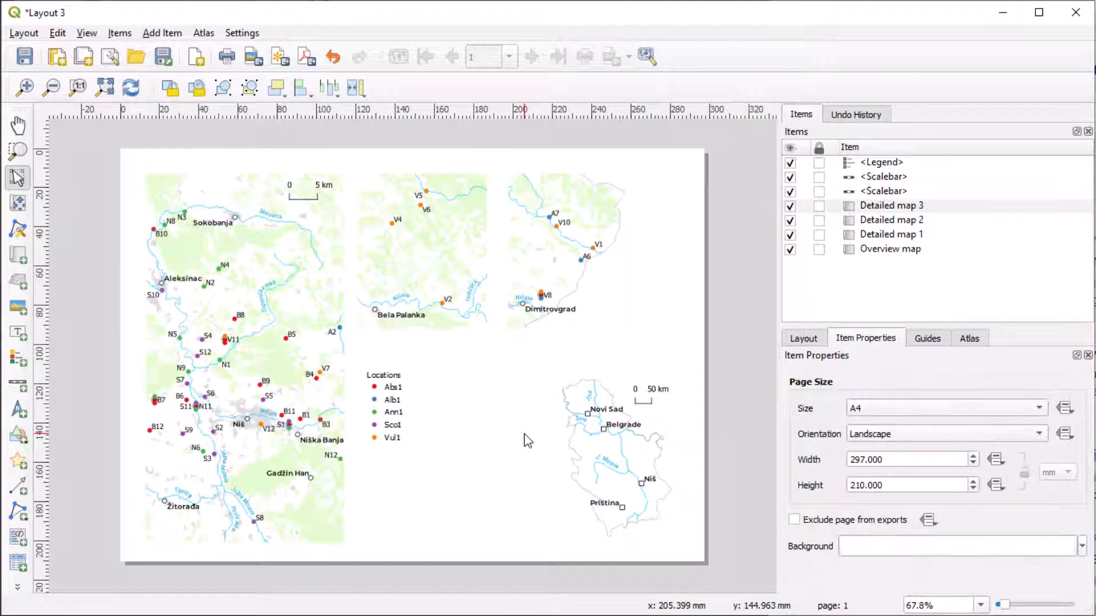
- Add a first overview to the Overview map and set its map frame to Detailed map 1
click(628, 447)
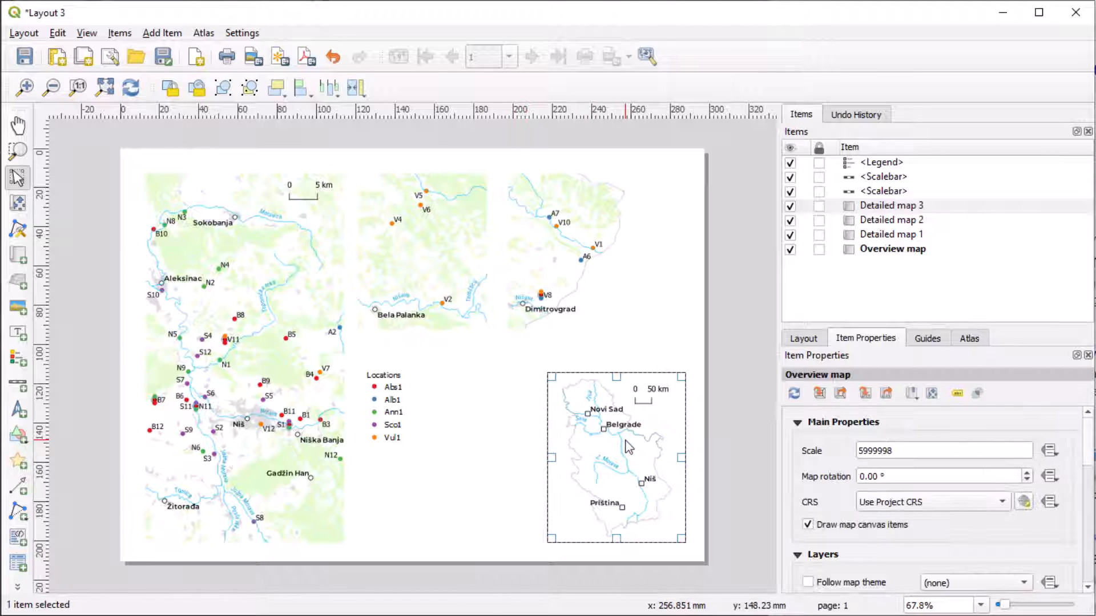
scroll(799, 463, down, 10)
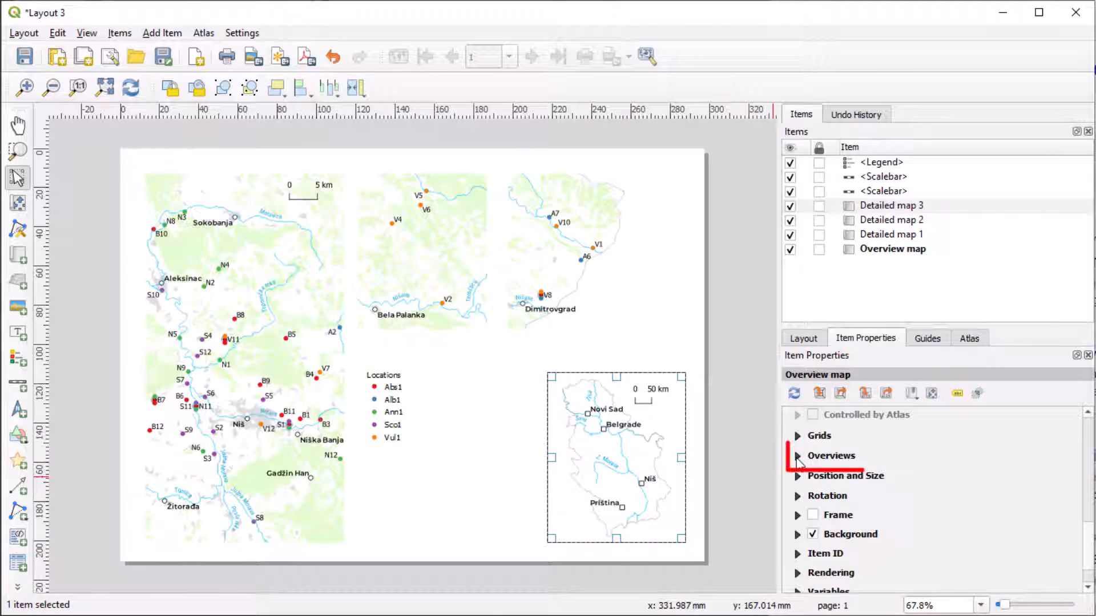
click(798, 456)
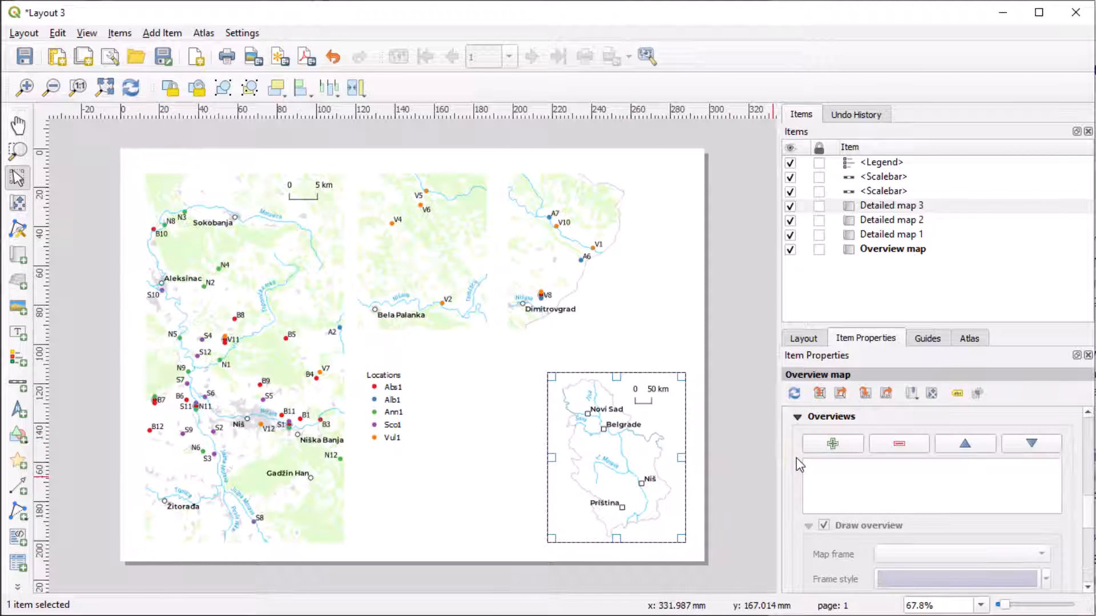
click(829, 446)
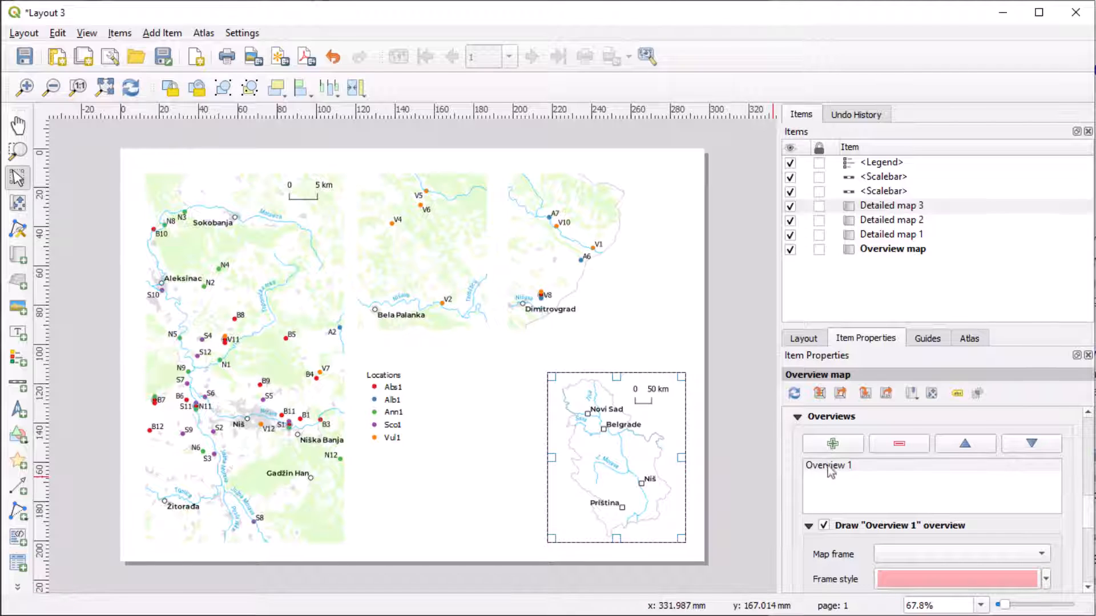
click(831, 472)
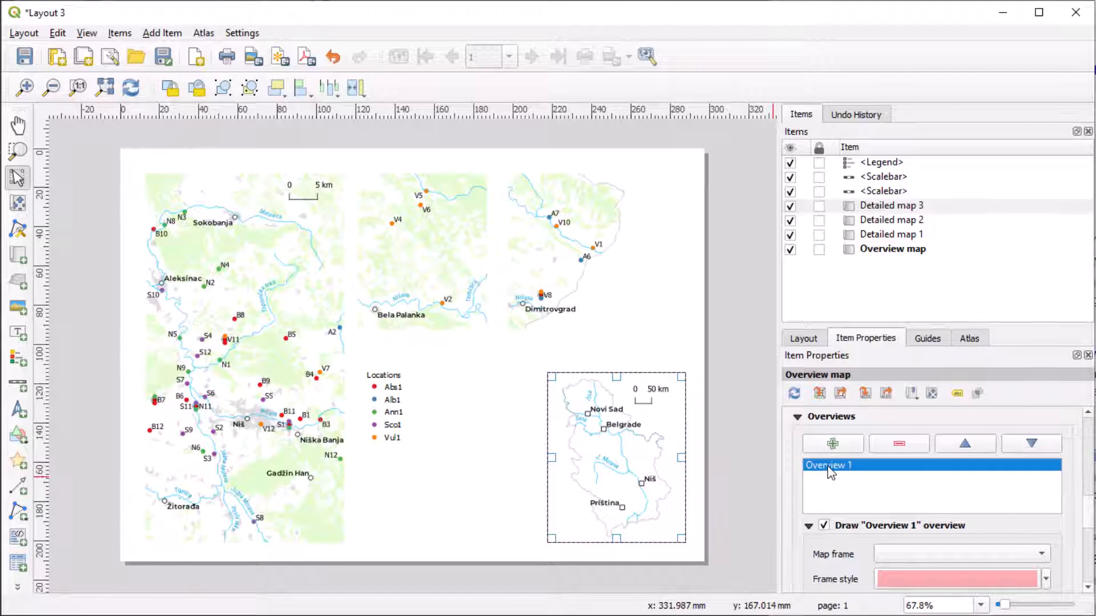
click(900, 553)
click(908, 557)
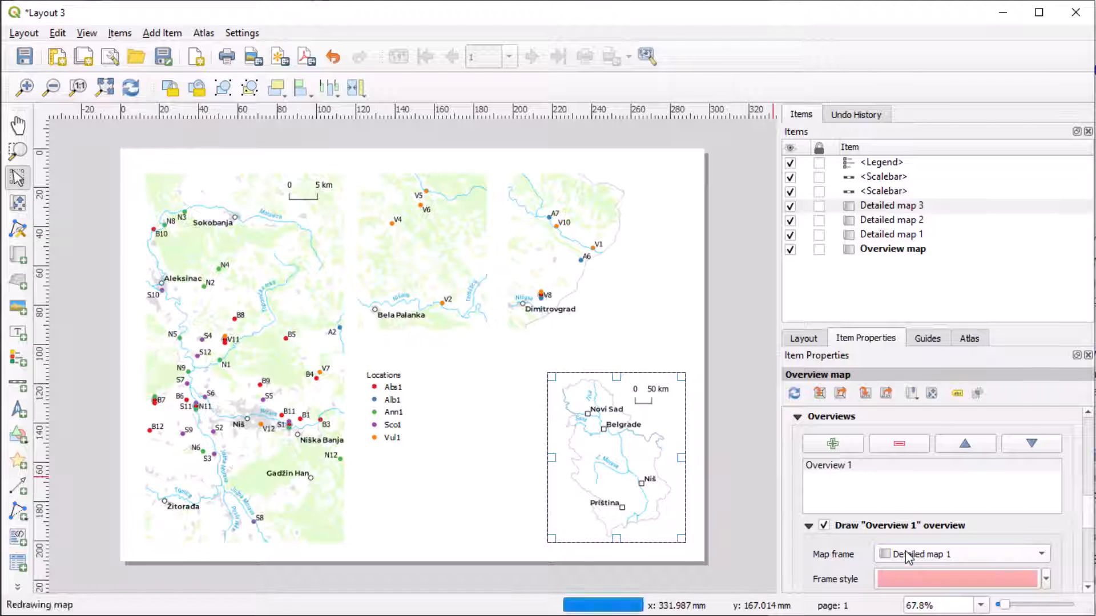
- Add a second overview to the Overview map with Detailed map 2 as its map frame
click(833, 444)
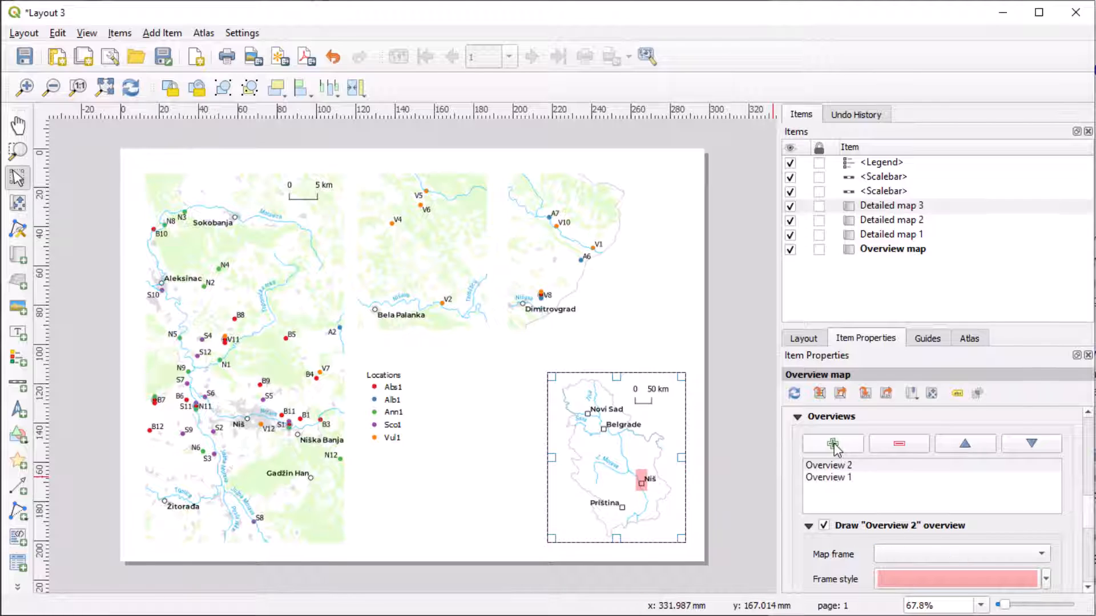
click(837, 468)
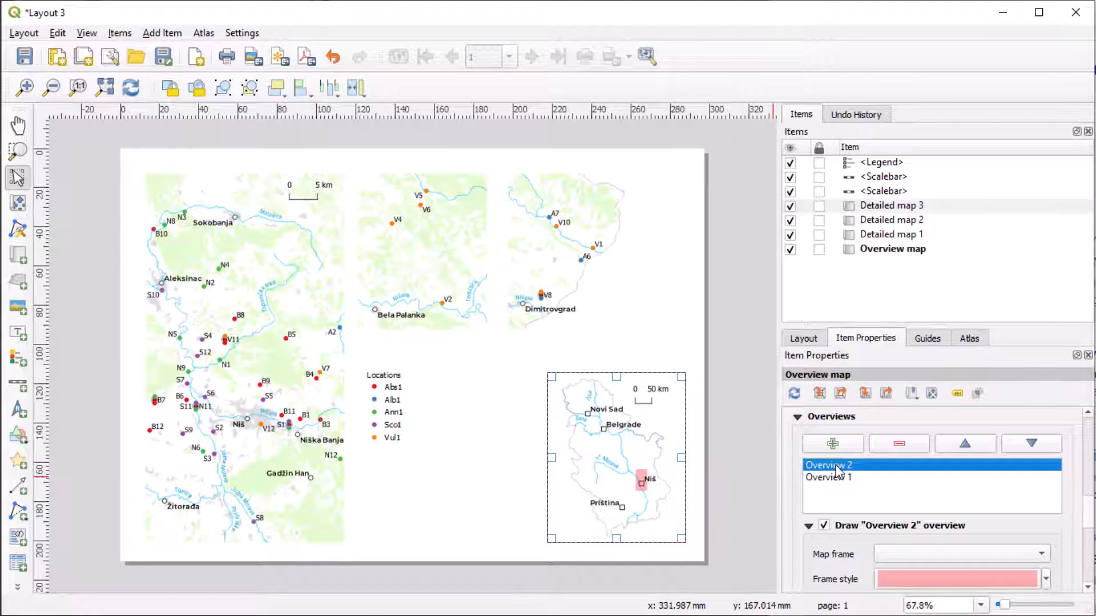
click(910, 556)
click(912, 569)
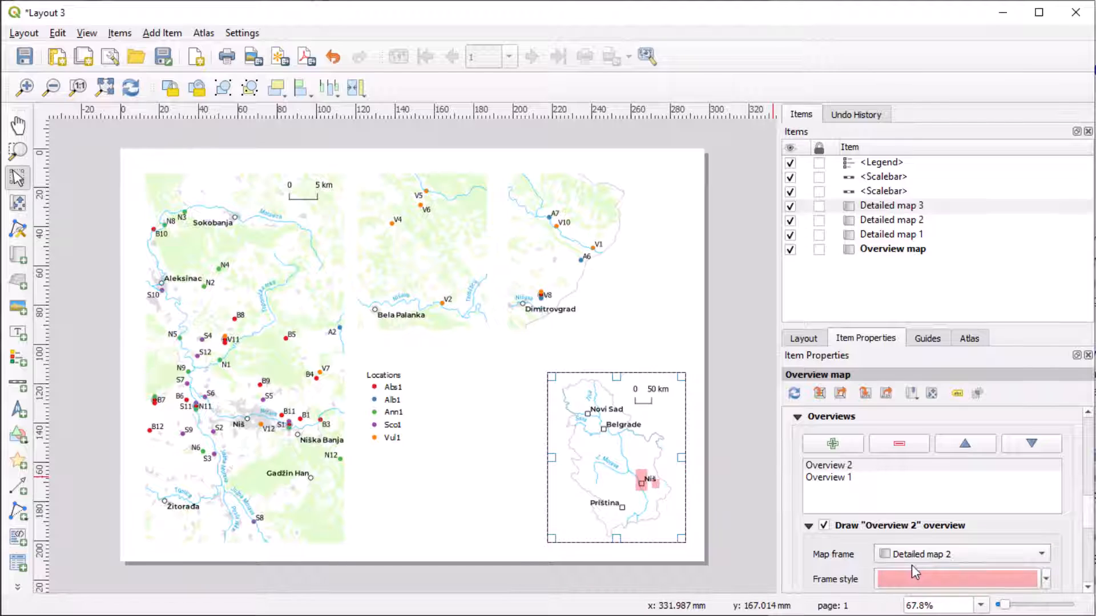
- Add a third overview to the Overview map with Detailed map 3 as its map frame
click(848, 446)
click(850, 466)
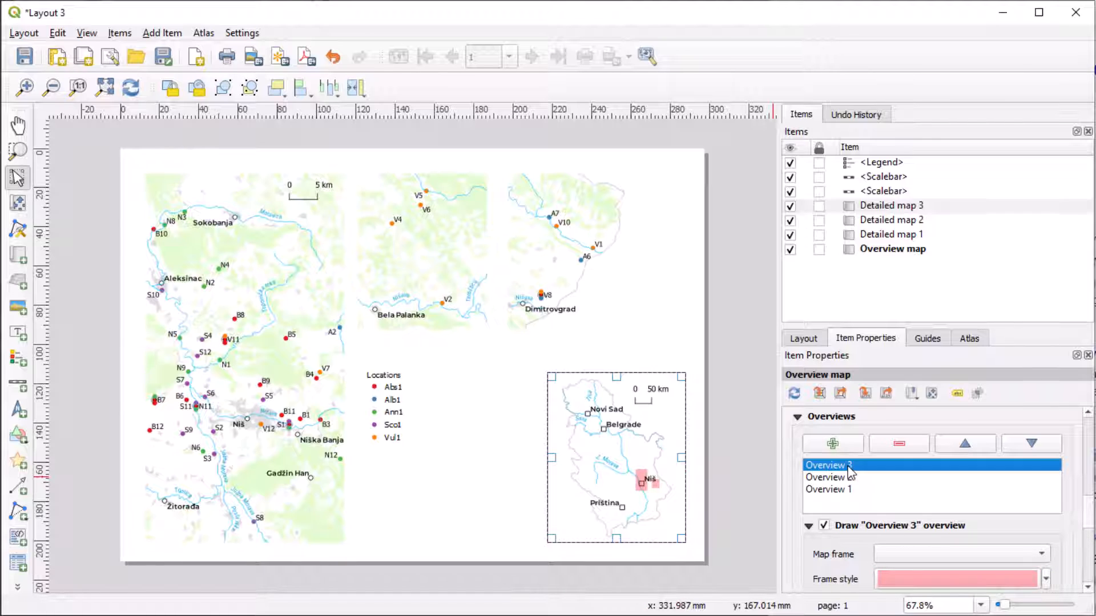
click(907, 555)
click(914, 582)
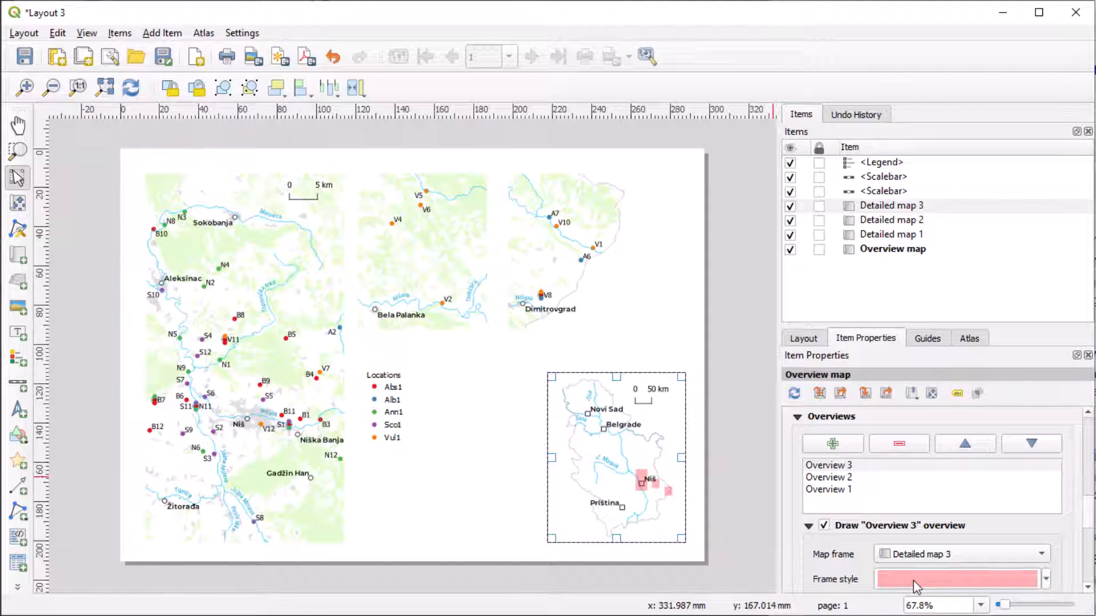
- Give the Overview 1 frame's simple fill a Solid Line stroke style and a bright red stroke color
drag(1090, 521, 1090, 535)
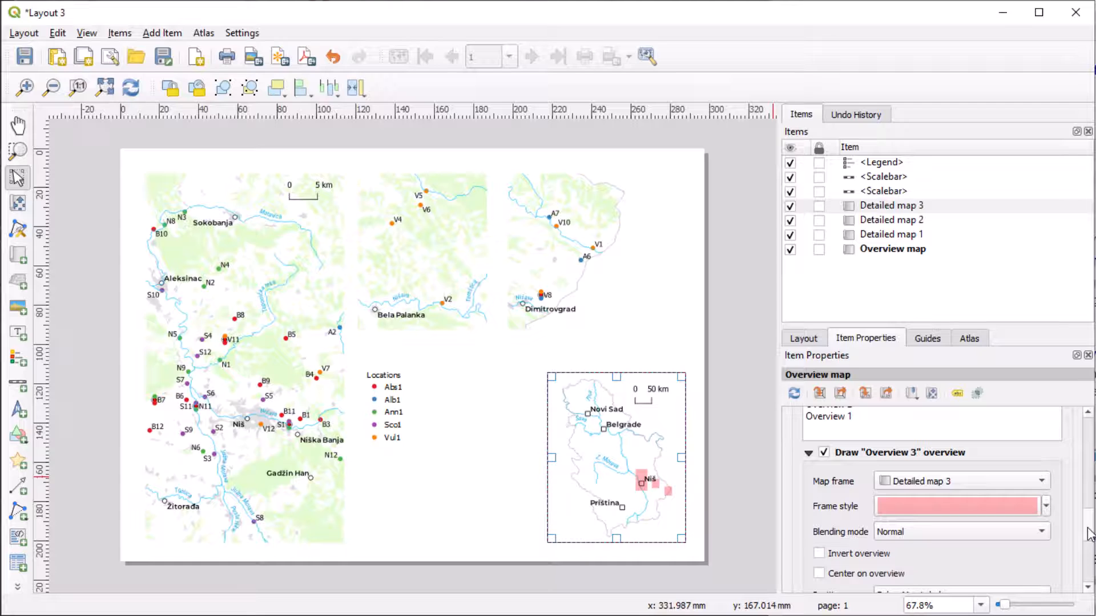
click(851, 422)
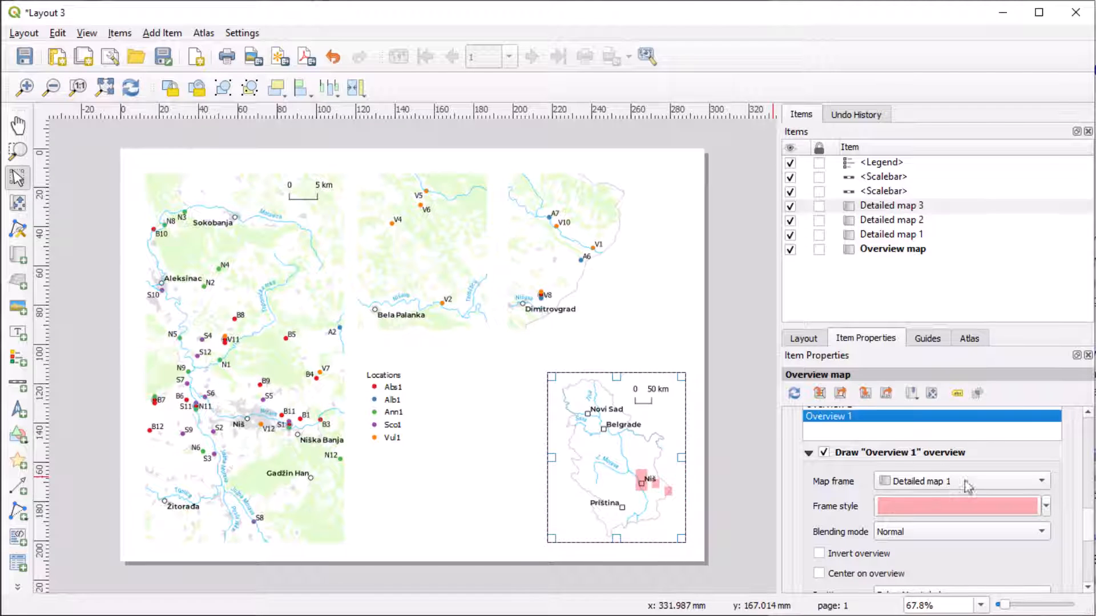
click(1016, 507)
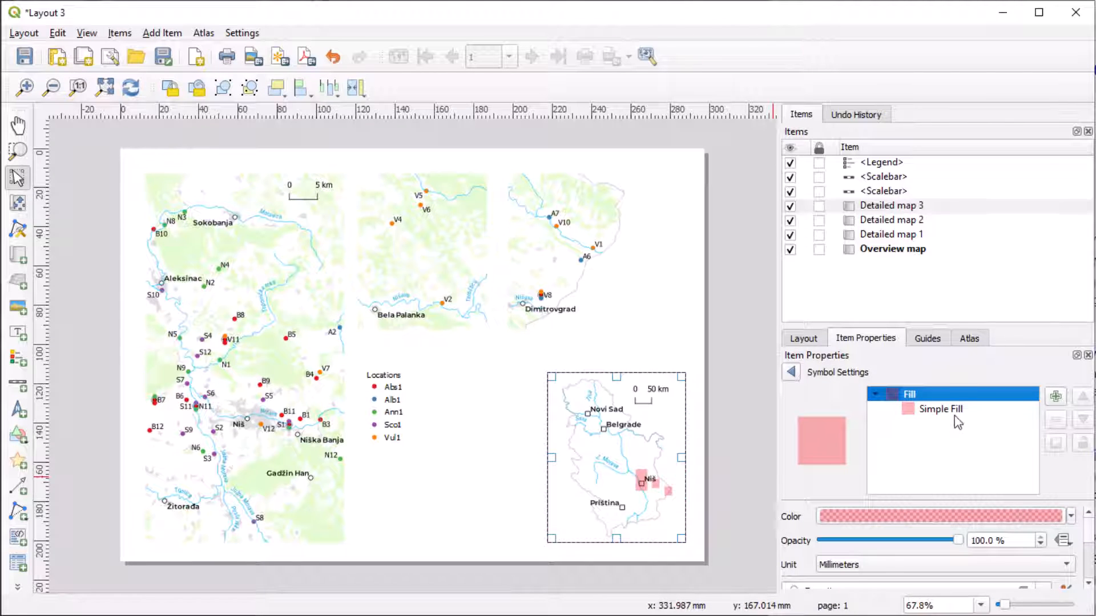
click(940, 409)
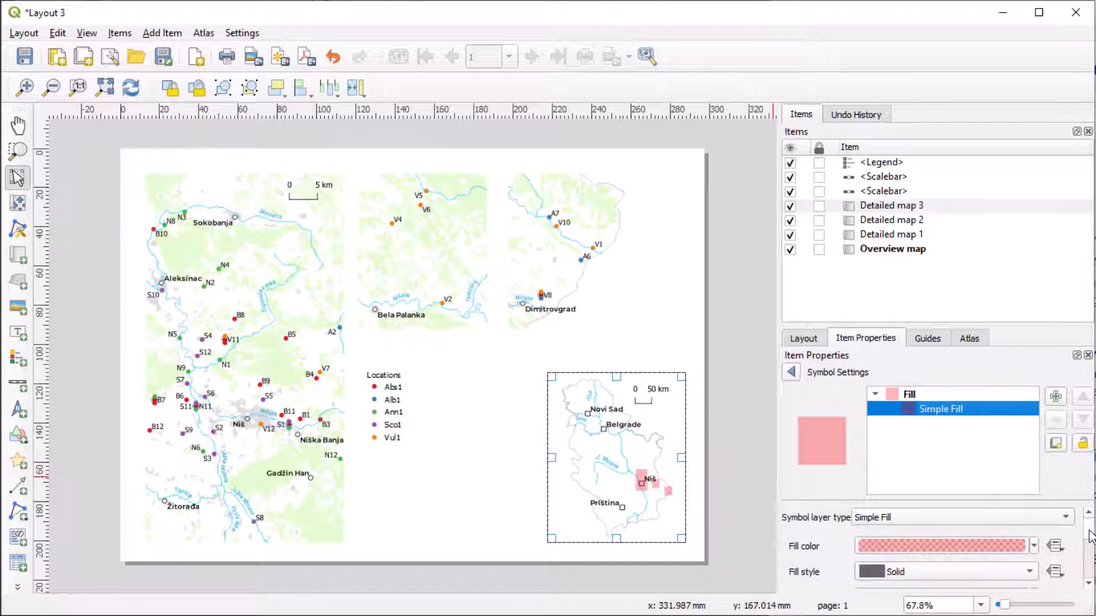
drag(1089, 530, 1087, 554)
click(994, 573)
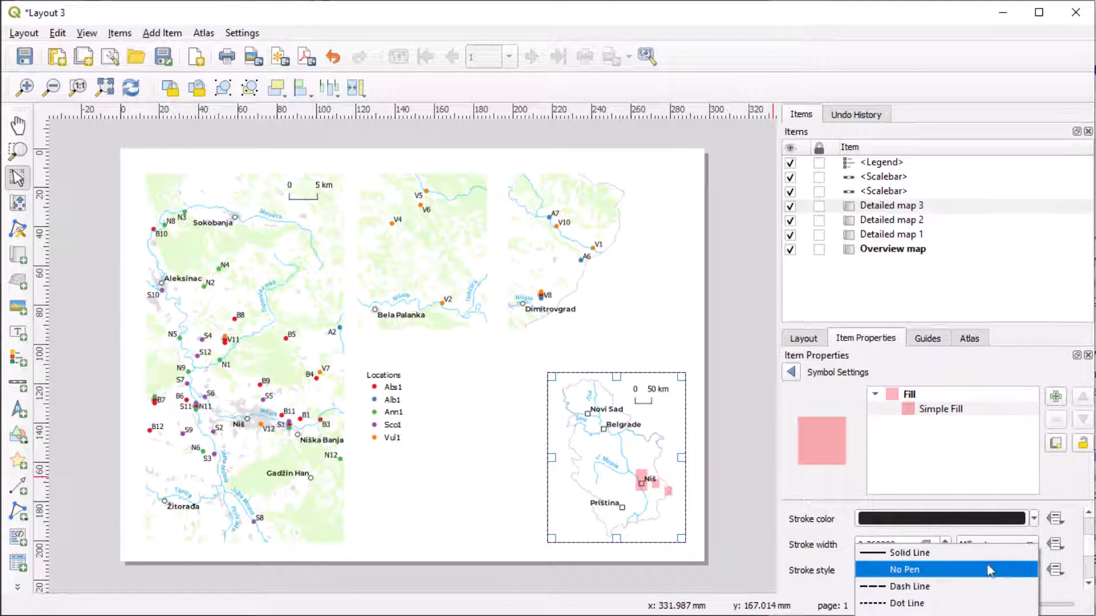
click(989, 553)
click(996, 522)
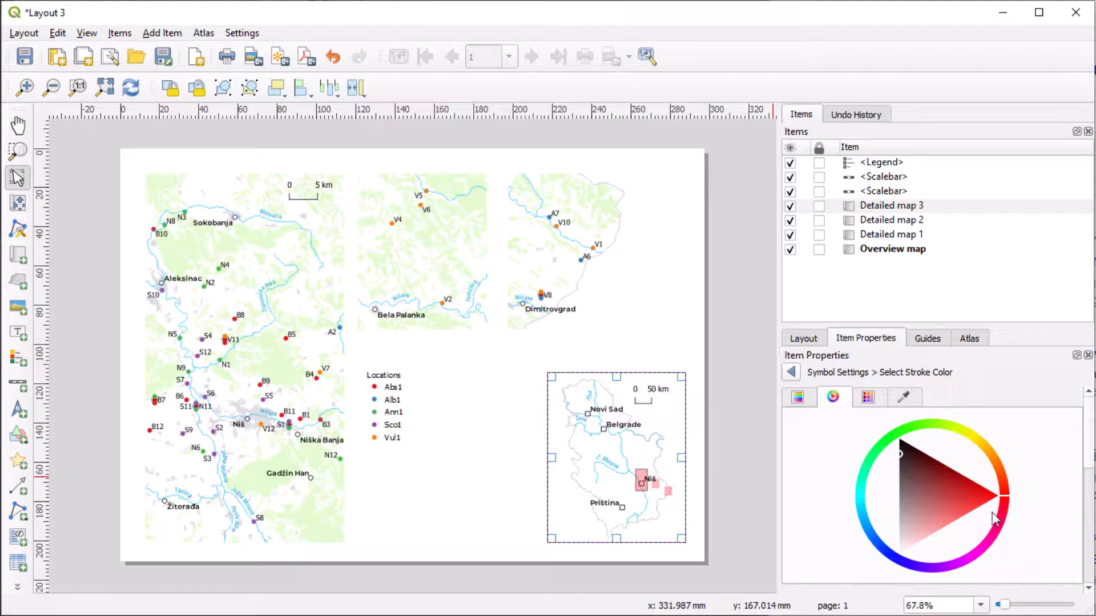
click(994, 497)
click(792, 373)
- Set the Overview 1 frame's fill style to No Brush
click(979, 573)
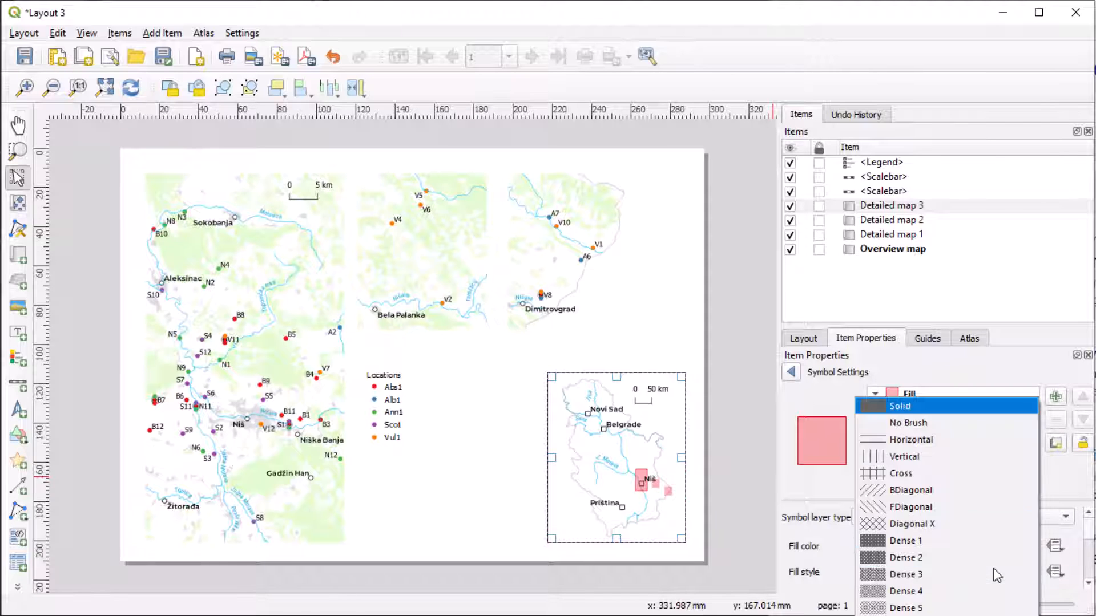
click(924, 424)
click(791, 373)
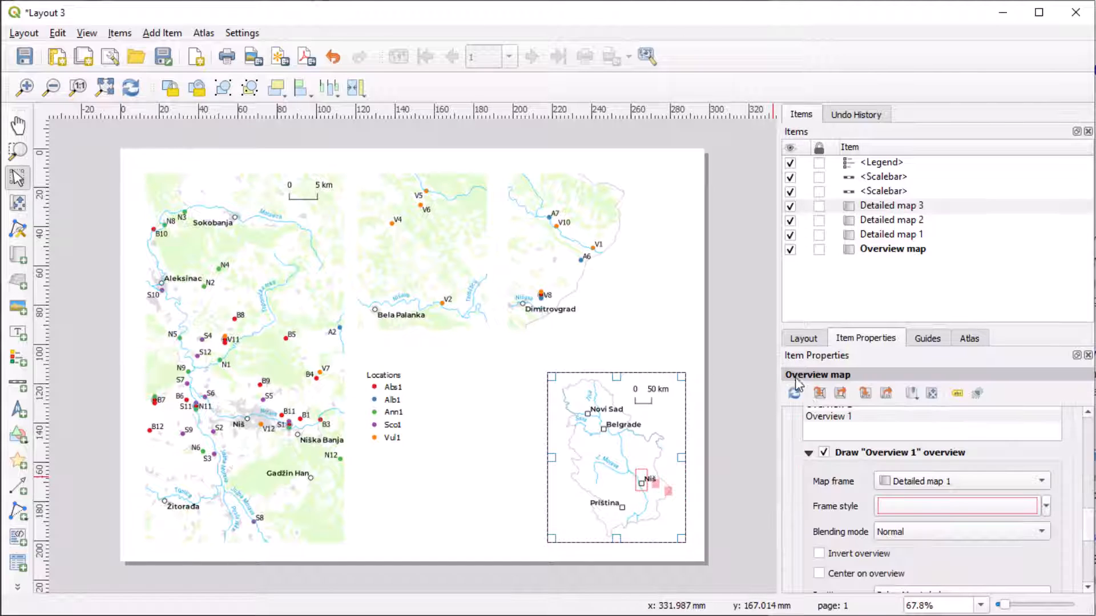
- Set the fill style of the Overview 2 frame's simple fill to No Brush
scroll(1090, 536, up, 2)
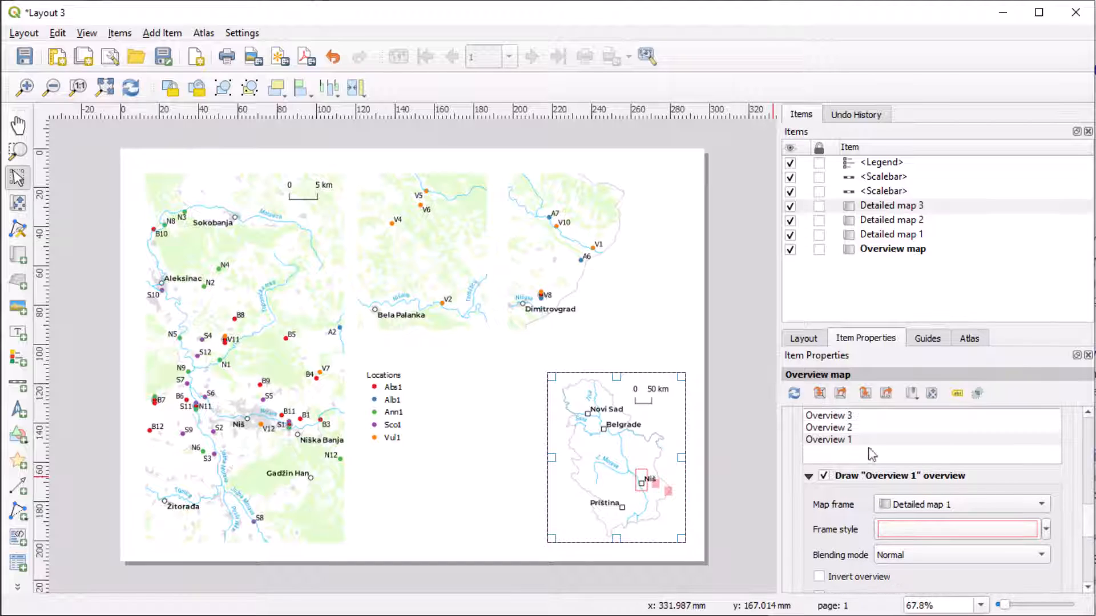
click(855, 429)
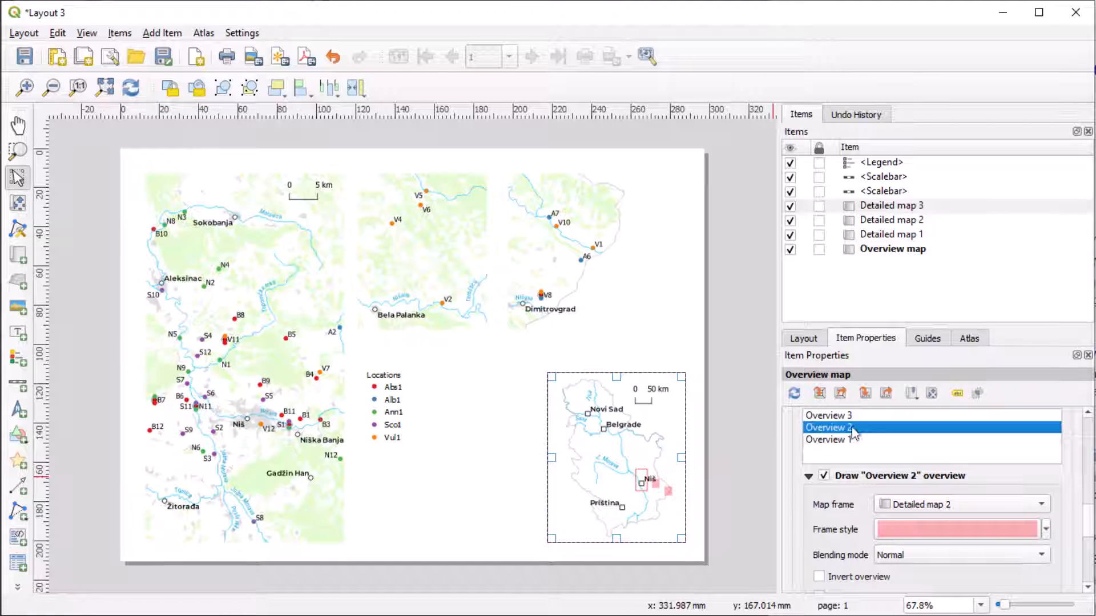
click(1017, 529)
click(942, 410)
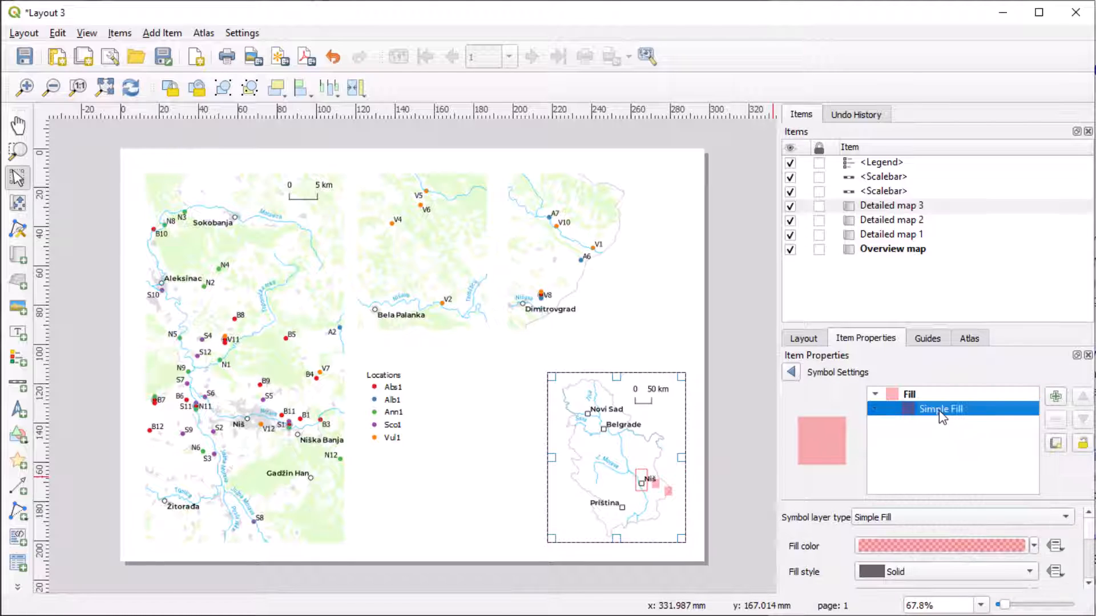
click(969, 572)
click(908, 423)
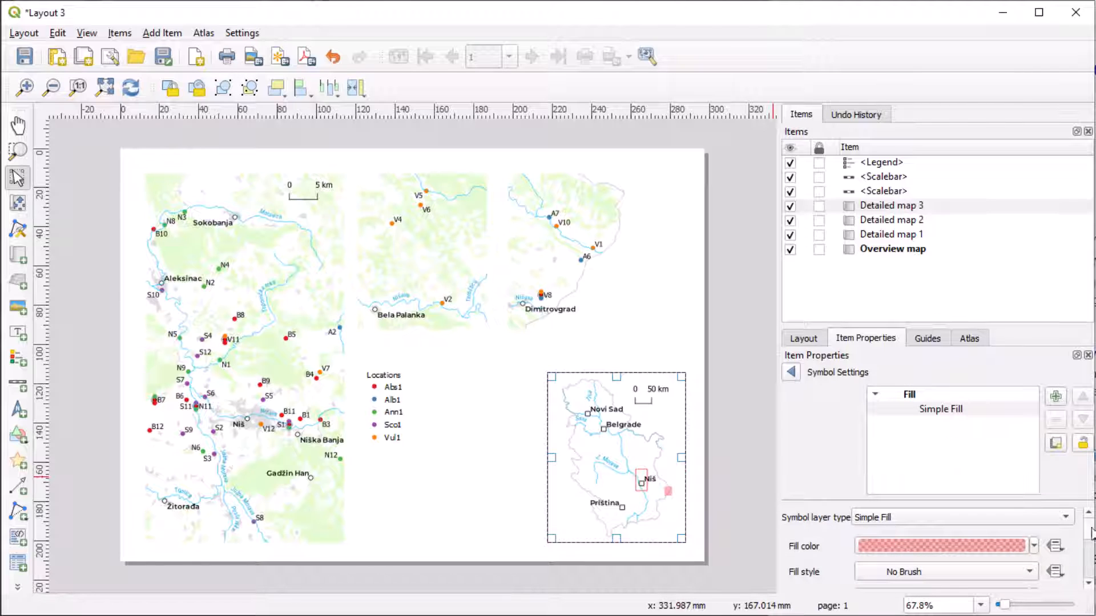
- Give the Overview 2 frame a Solid Line stroke style and a bright red stroke color
scroll(1091, 534, down, 3)
click(952, 581)
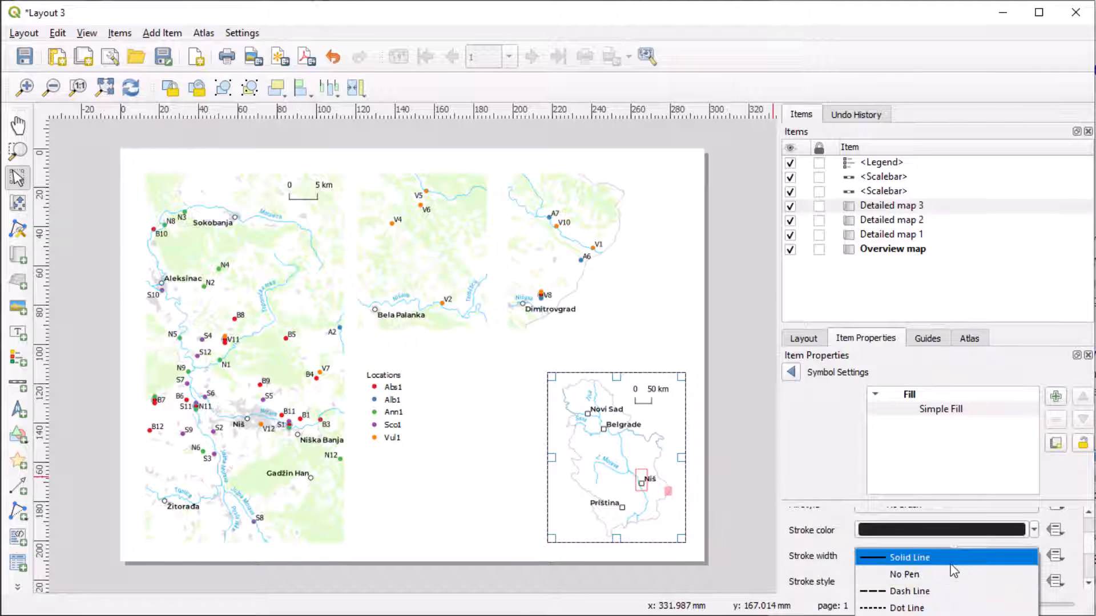
click(950, 564)
click(953, 530)
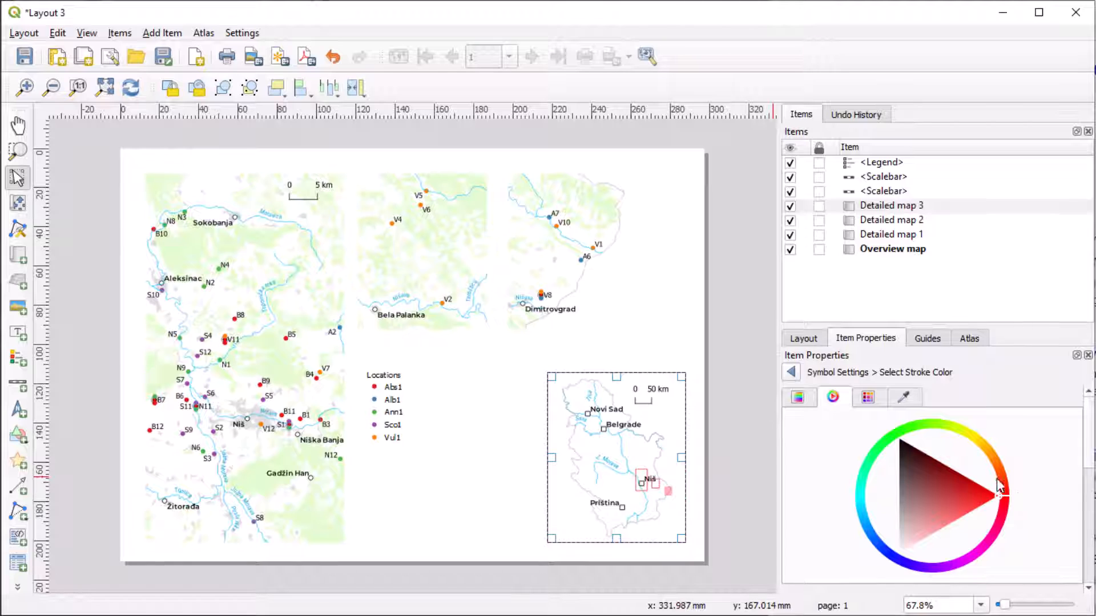
click(790, 374)
- Set the fill style of the Overview 3 frame's simple fill to No Brush
click(840, 440)
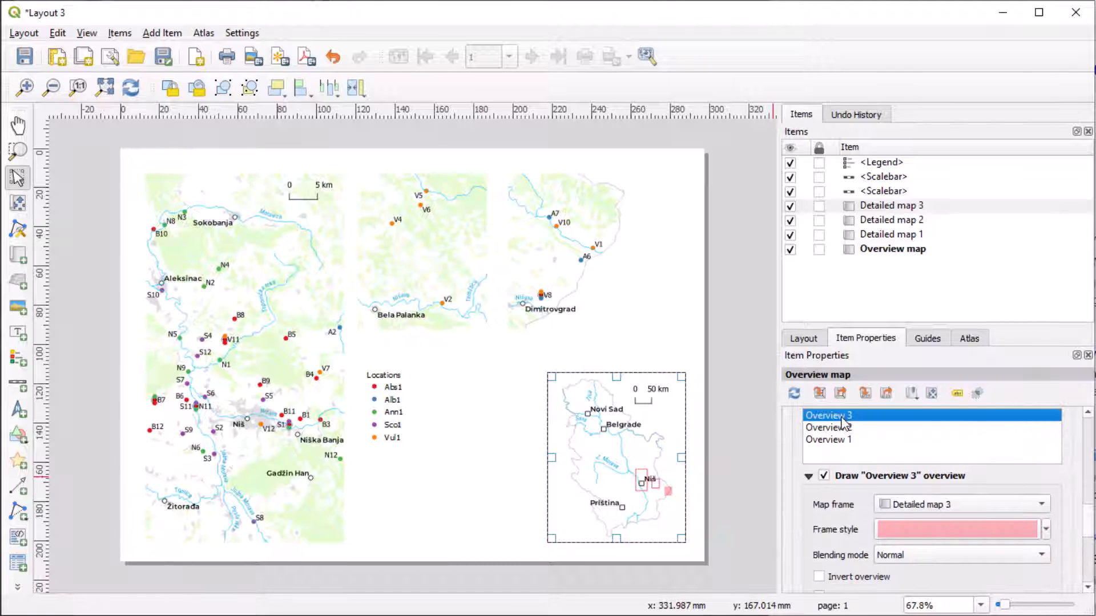
click(958, 526)
click(949, 417)
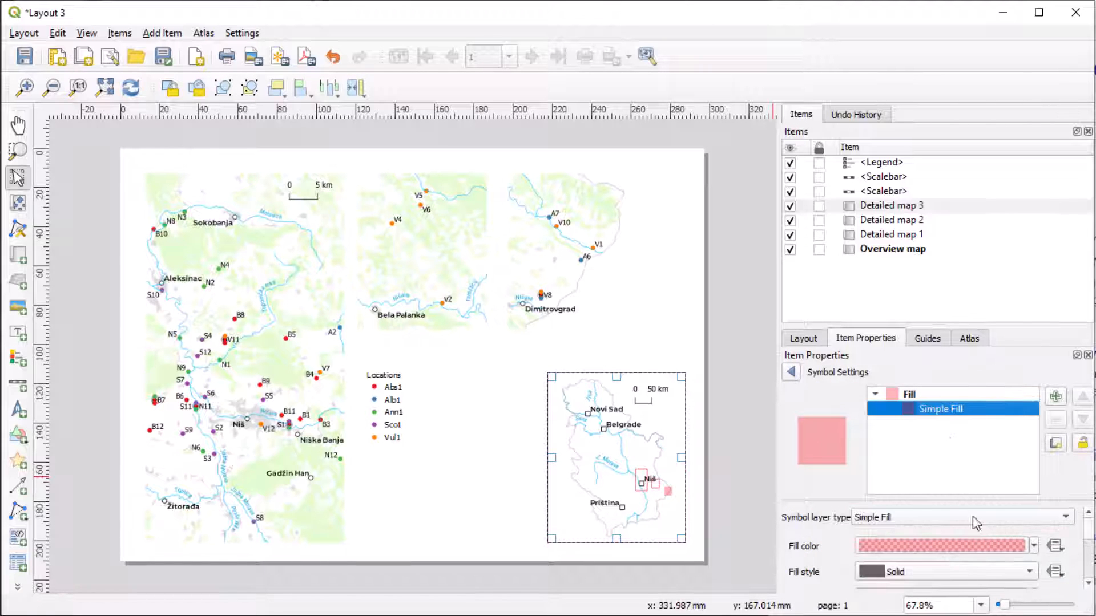
click(993, 572)
click(980, 432)
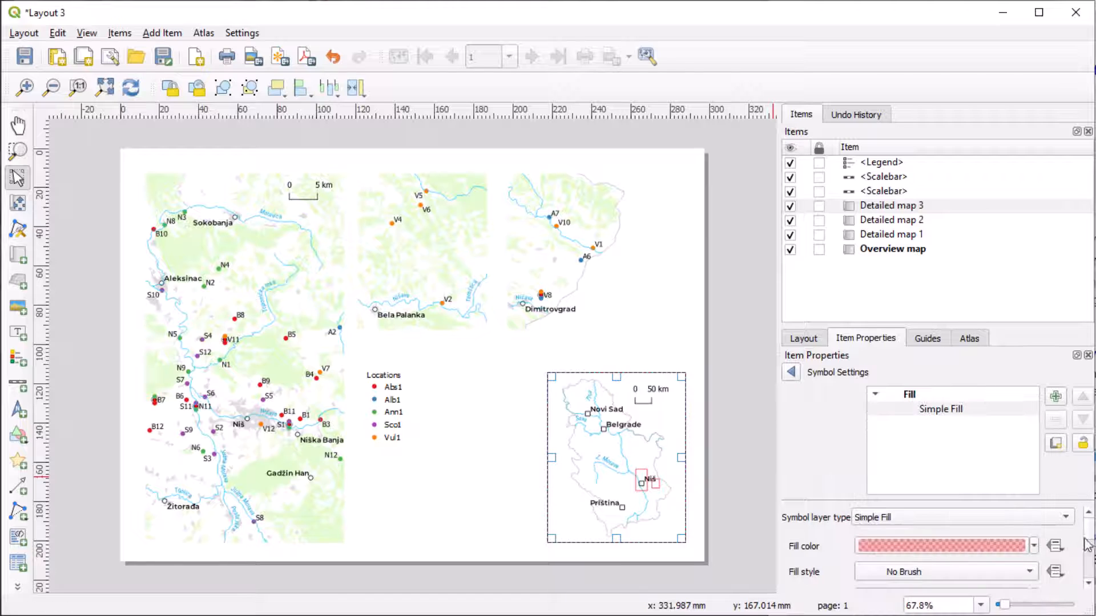
- Give the Overview 3 frame's simple fill a visible outline with a bright red stroke color
scroll(1004, 565, down, 5)
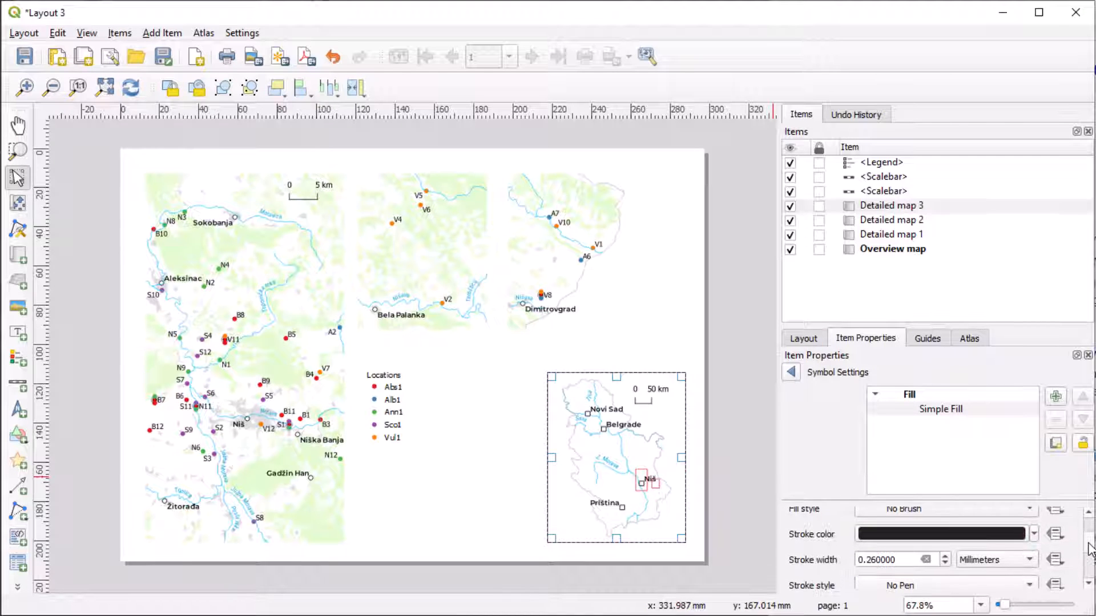
click(996, 576)
click(978, 529)
click(970, 529)
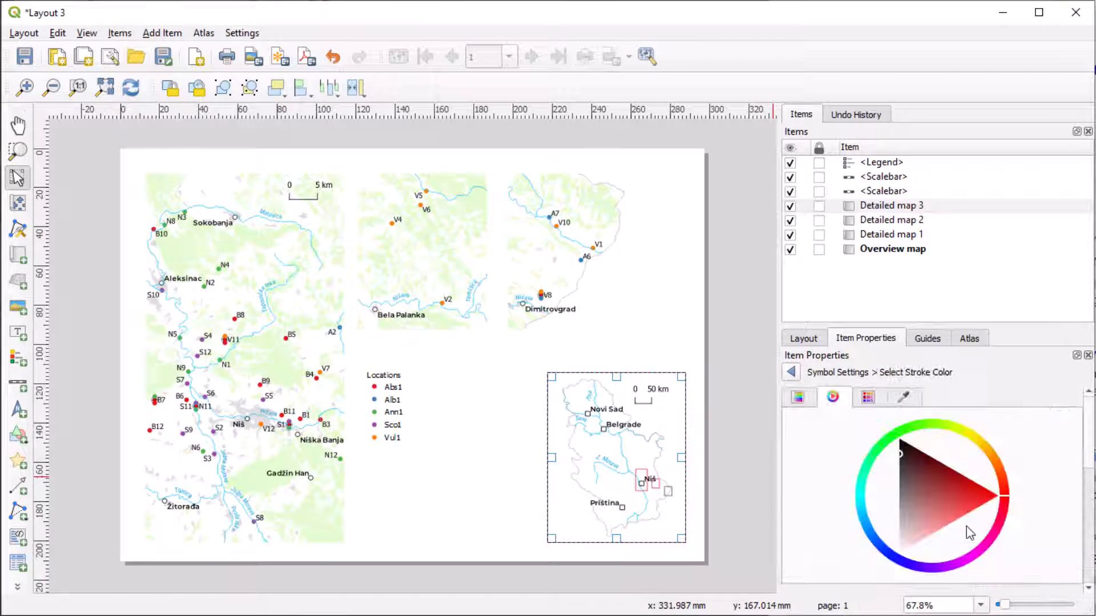
click(991, 494)
click(791, 372)
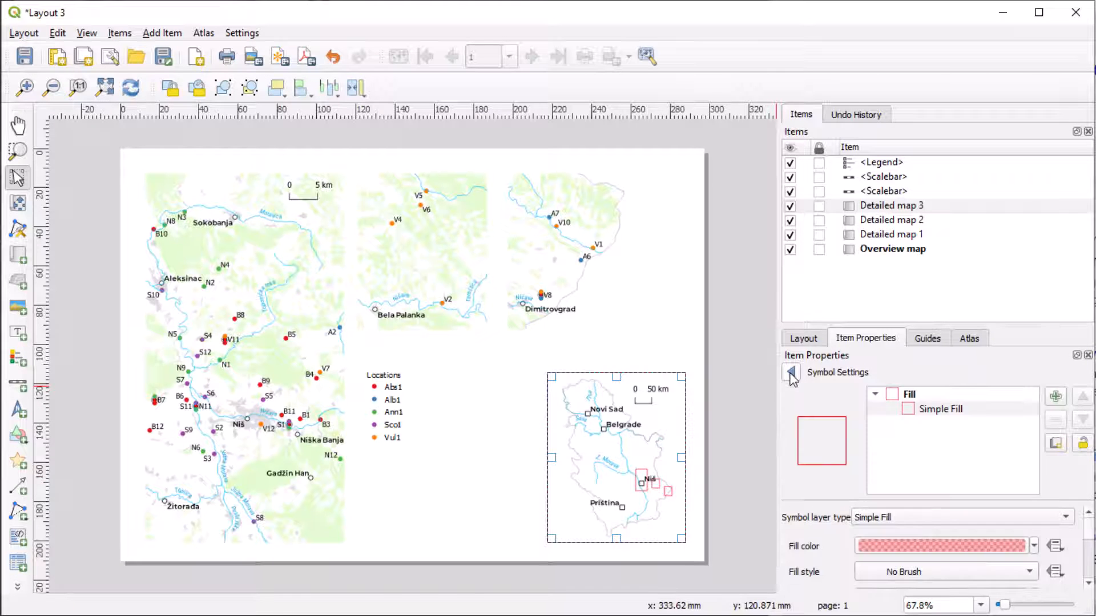
click(485, 495)
scroll(656, 497, up, 2)
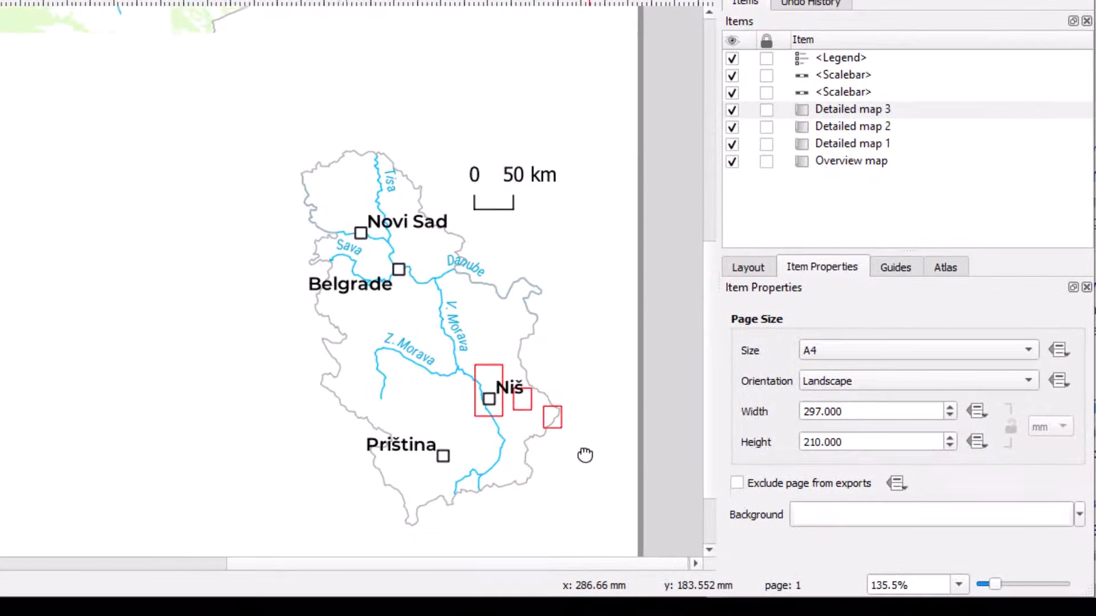
drag(585, 455, 581, 407)
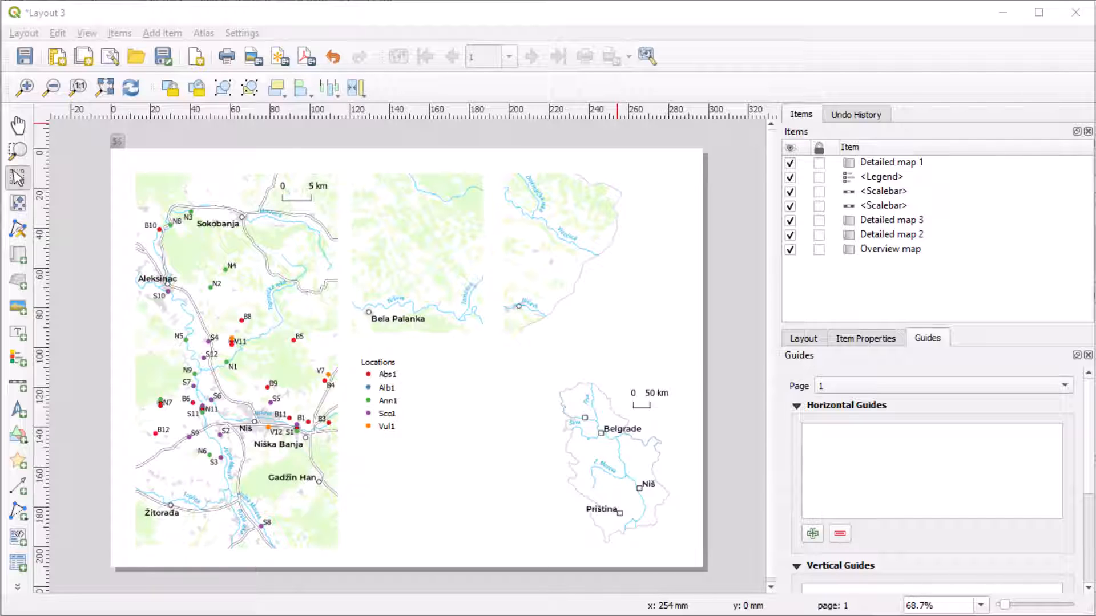
- Switch to the main QGIS project window and set up Create Grid with type Rectangle (Polygon) and the Locations layer's extent
mouse_move(701, 615)
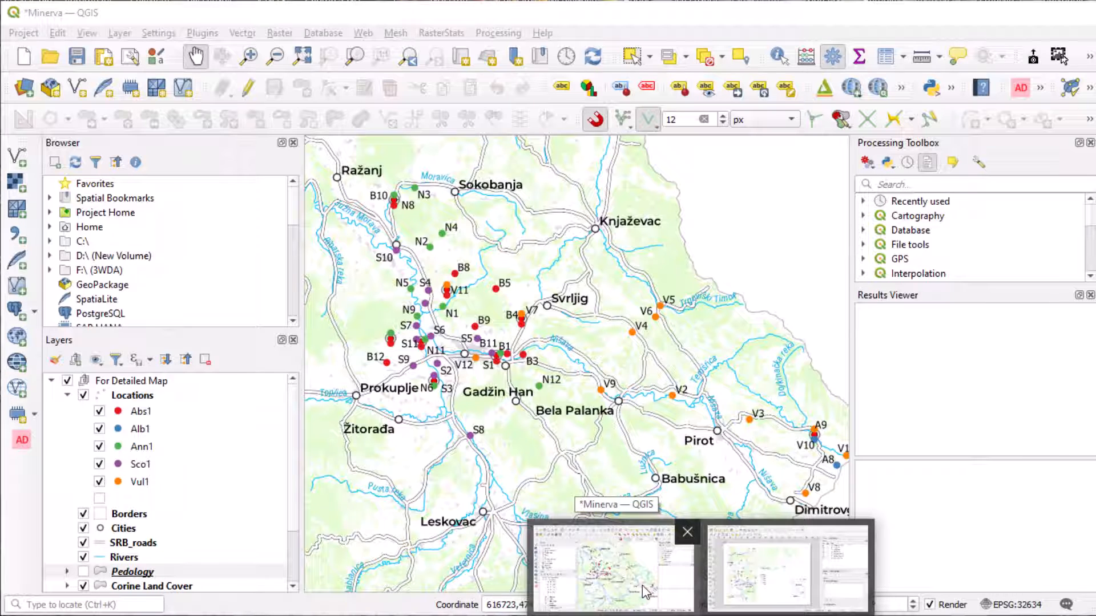
click(642, 586)
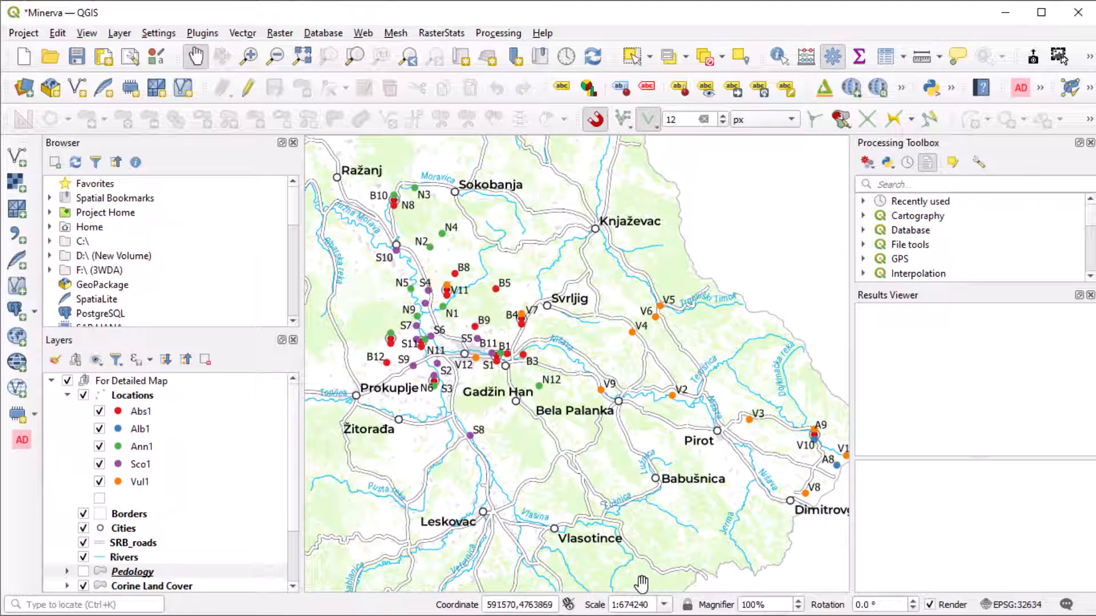
click(245, 33)
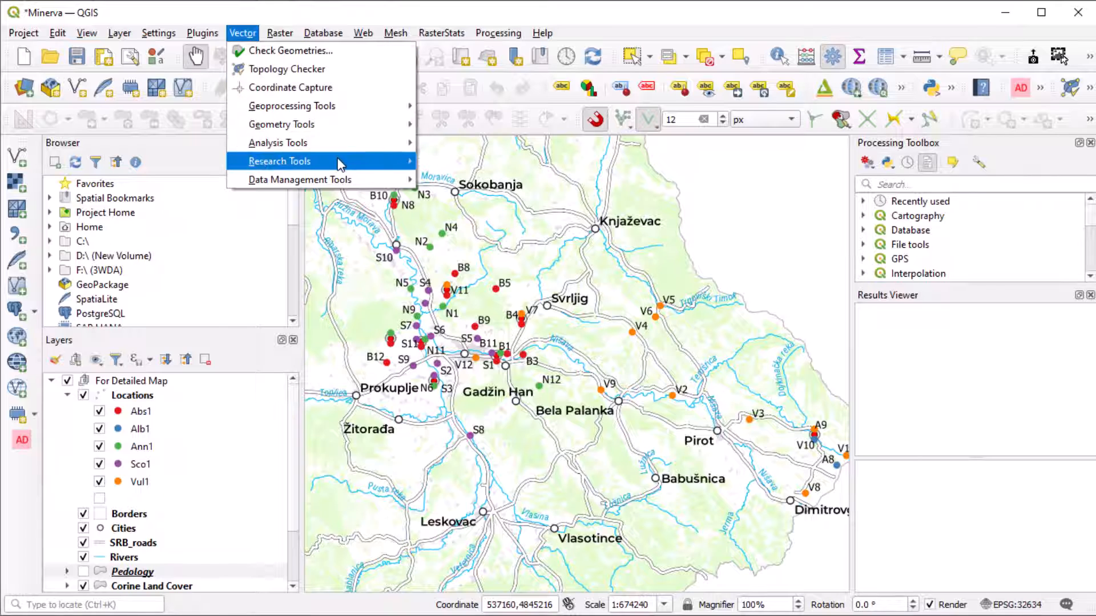
mouse_move(340, 165)
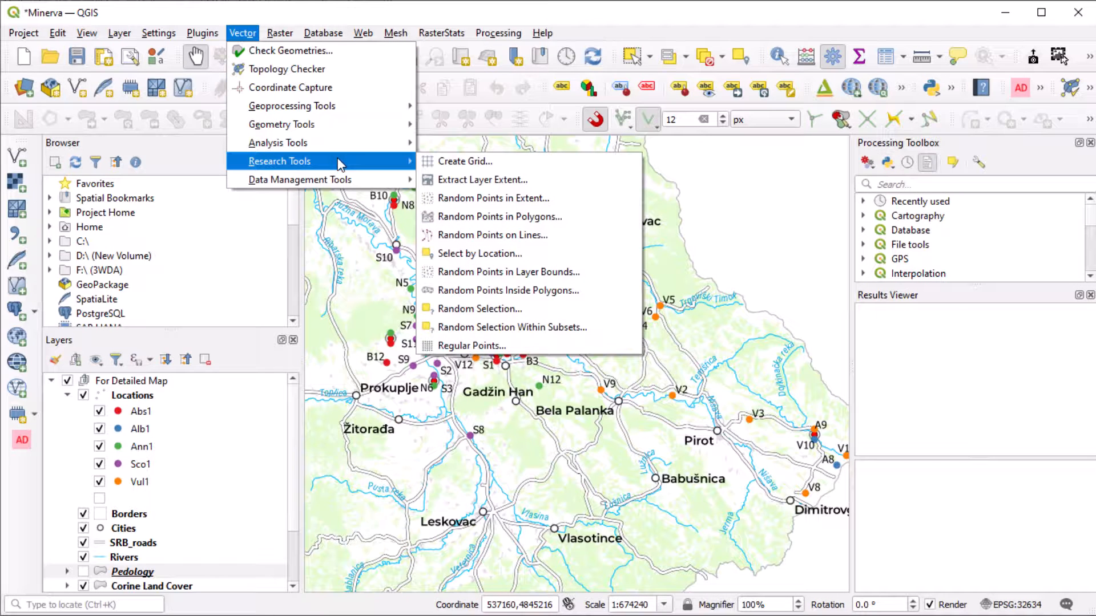
click(576, 168)
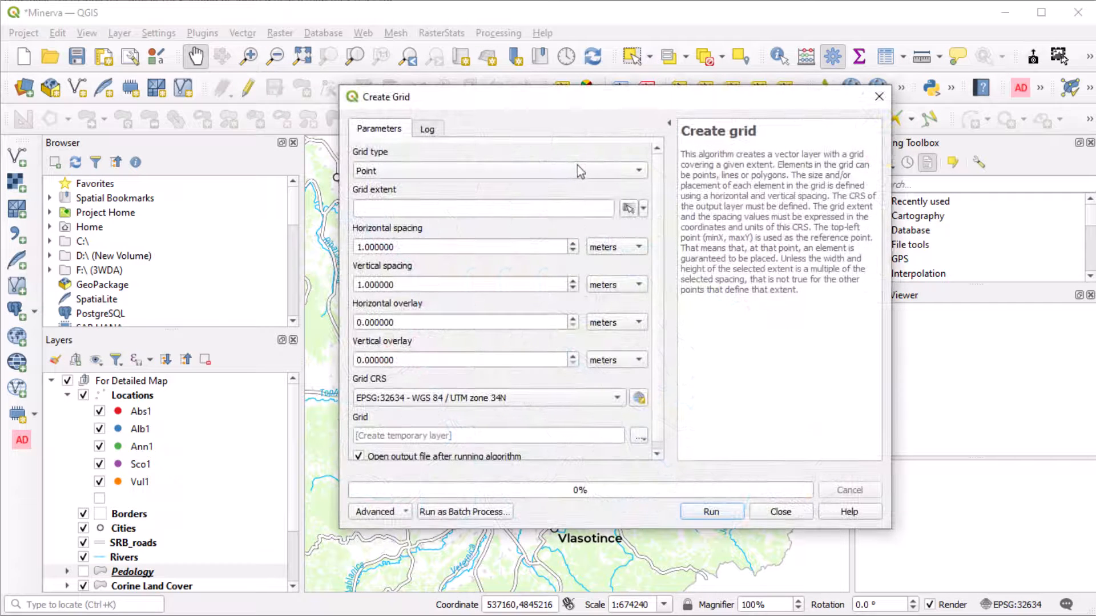
click(597, 173)
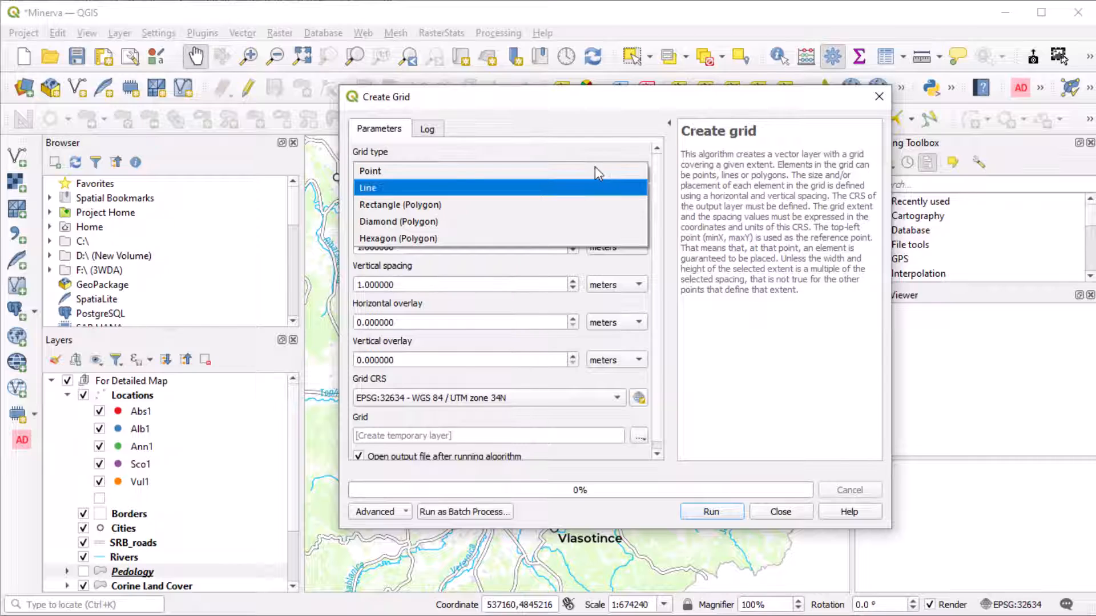
click(595, 205)
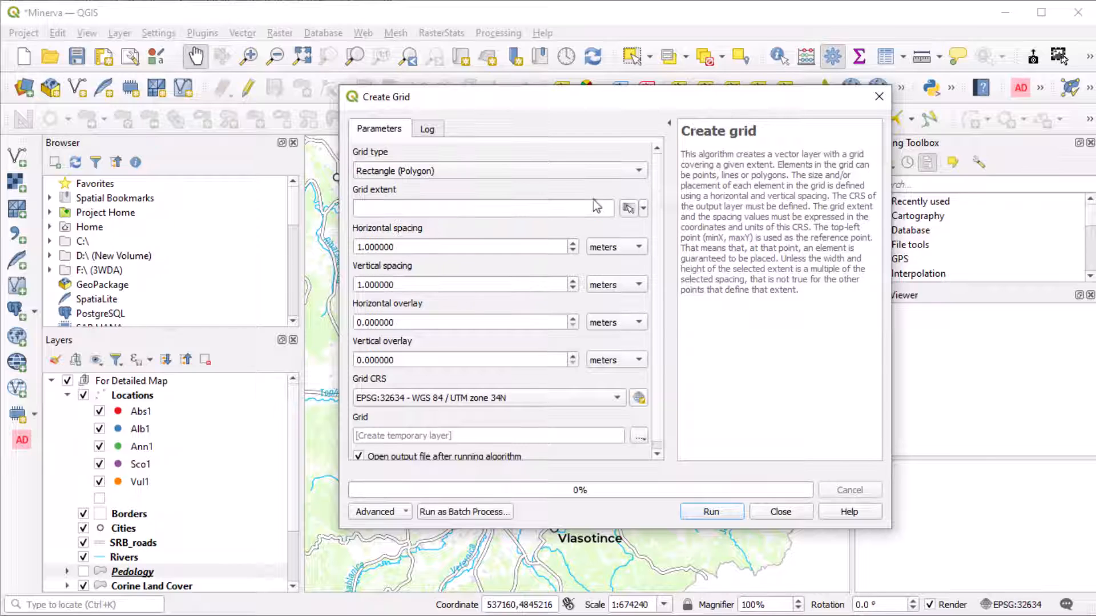
click(644, 209)
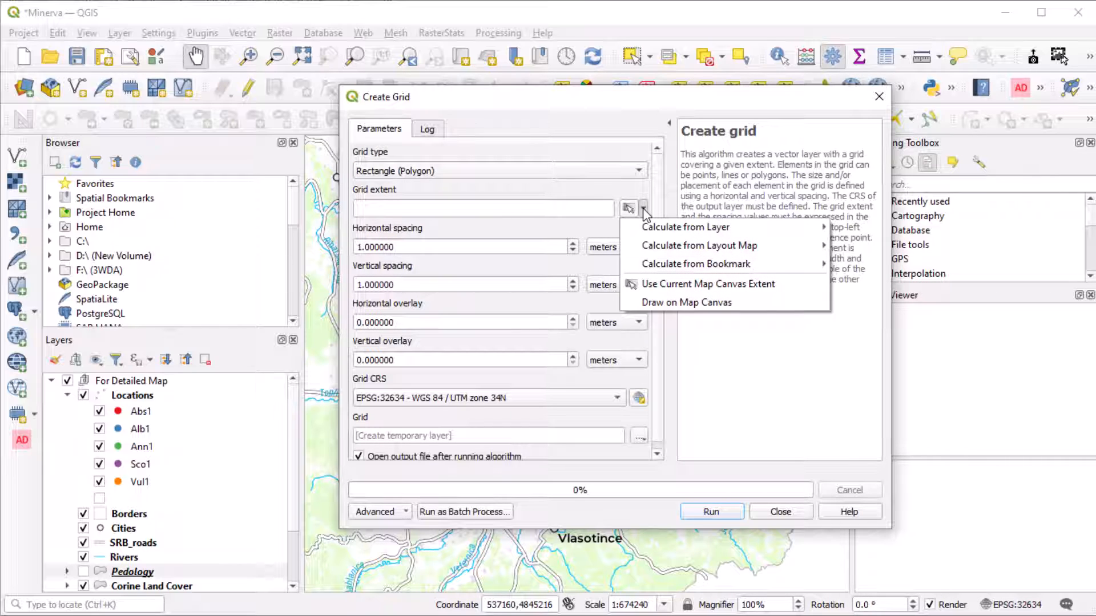
mouse_move(650, 225)
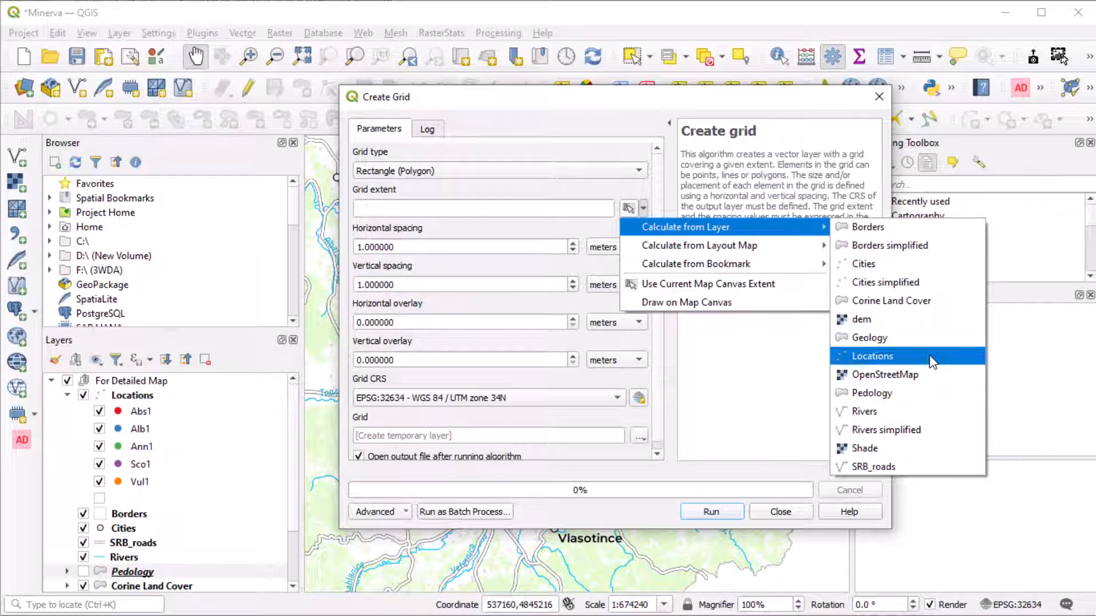
click(873, 356)
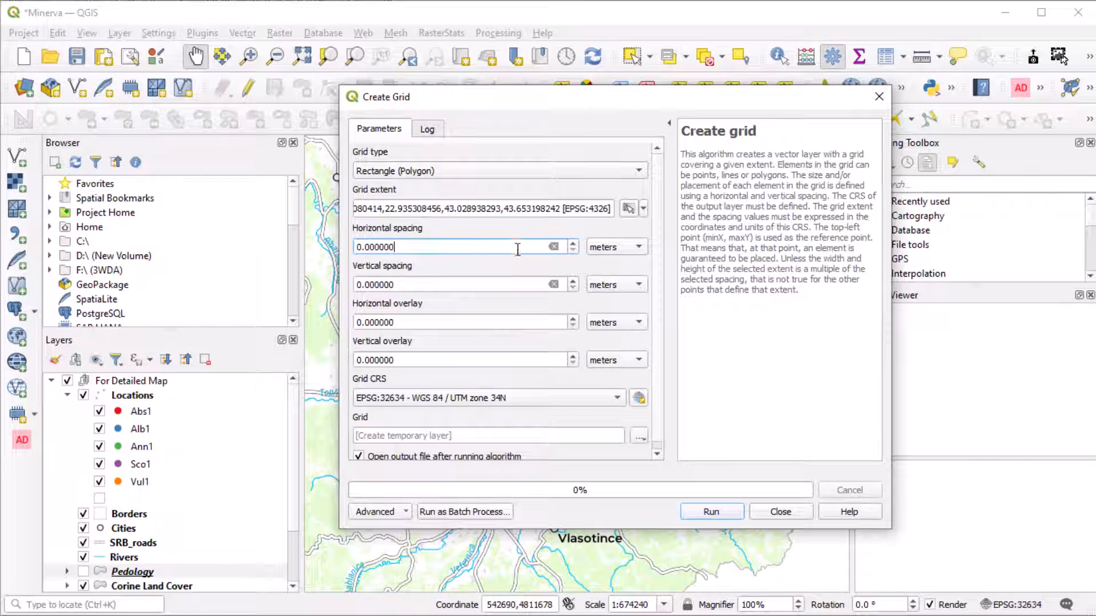
- Set the grid's horizontal and vertical spacing to 25 kilometers each and generate it as a temporary layer
drag(517, 248, 311, 239)
text(2)
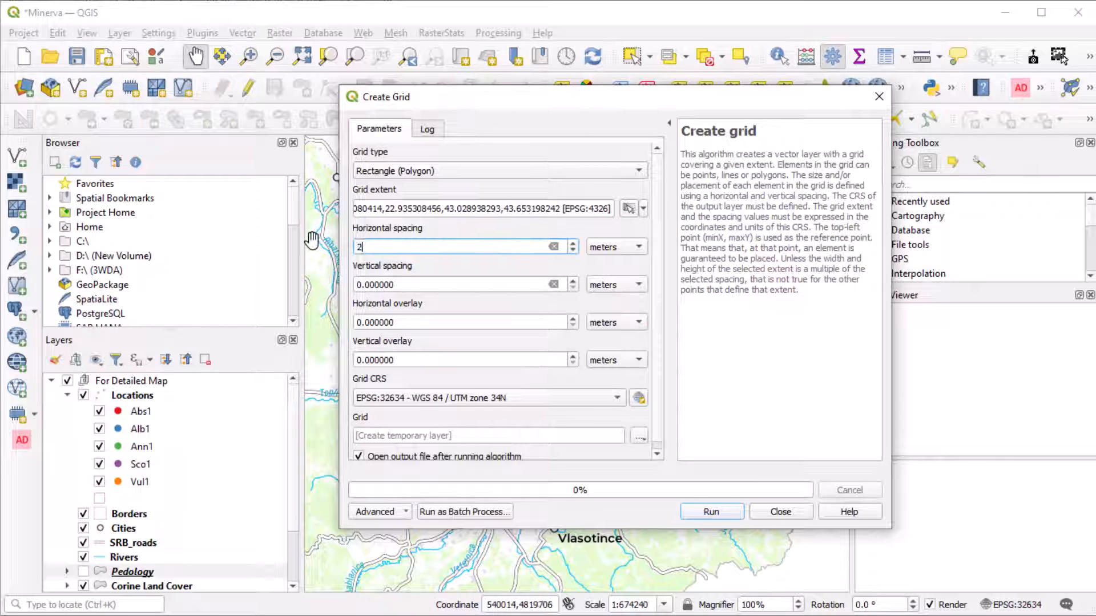
text(5)
click(591, 252)
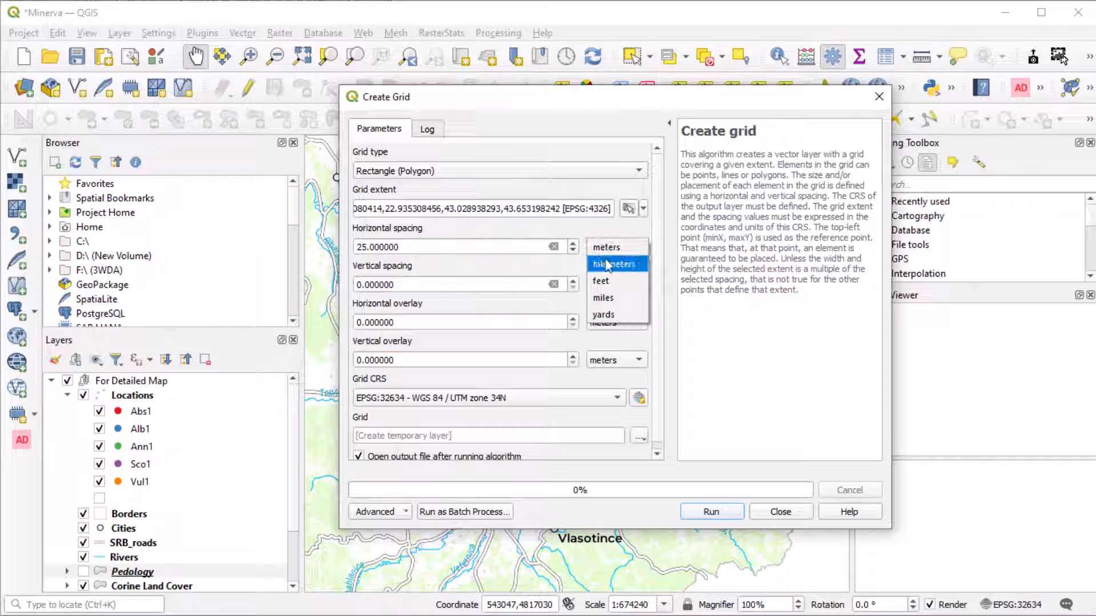
click(602, 266)
drag(537, 284, 343, 285)
text(25)
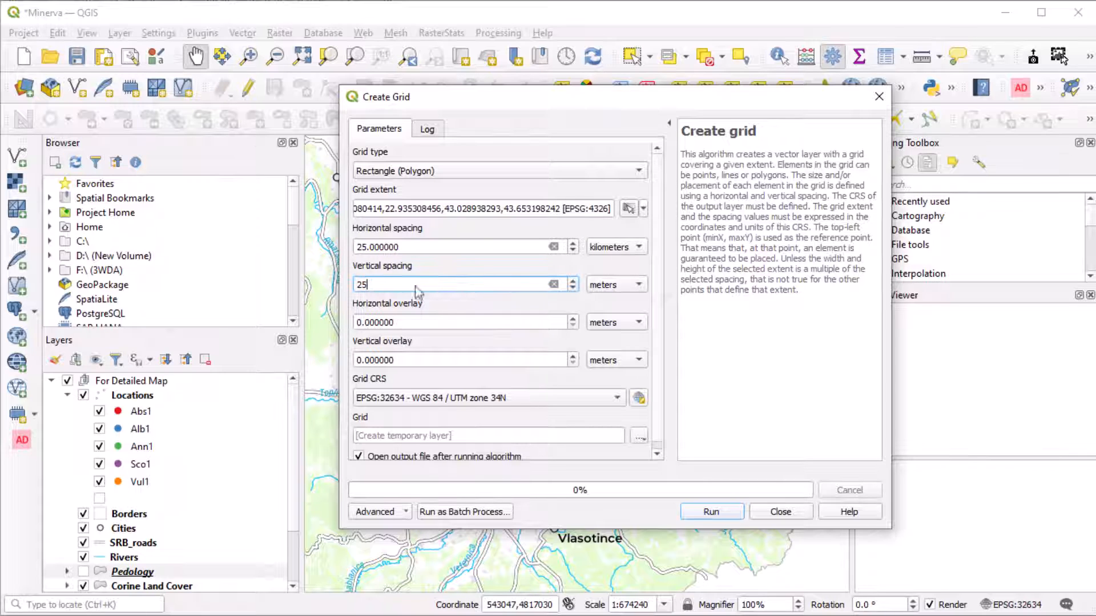
click(594, 292)
click(596, 303)
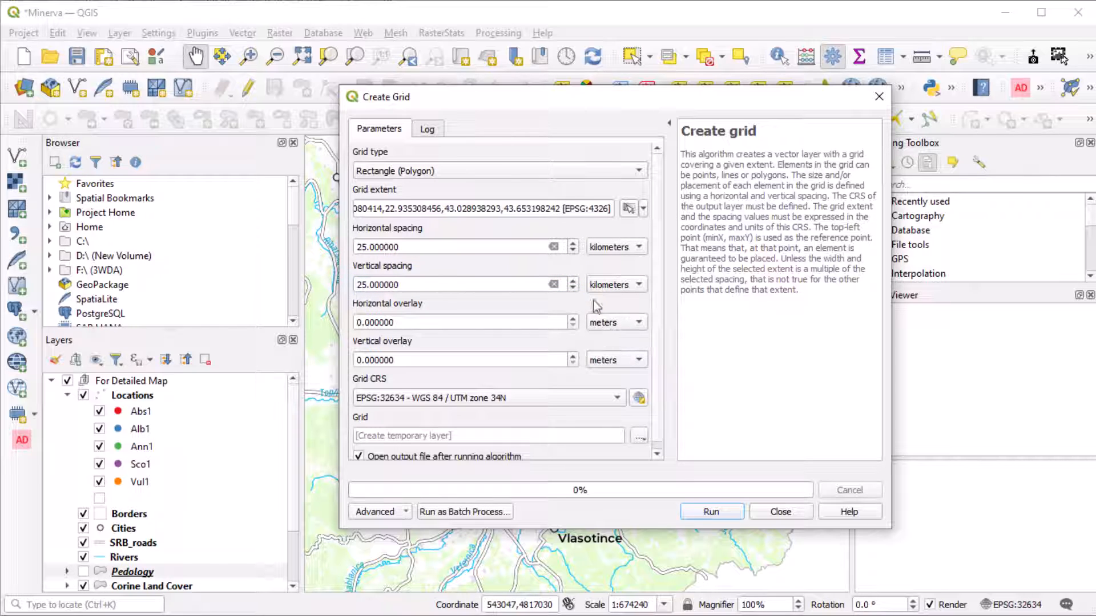
click(702, 513)
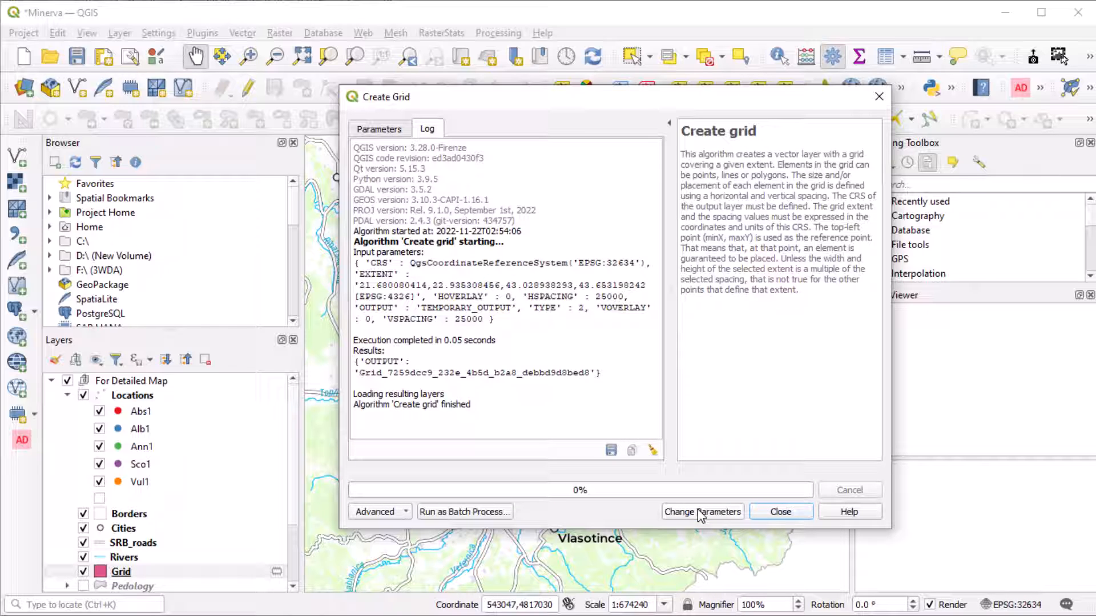
click(781, 512)
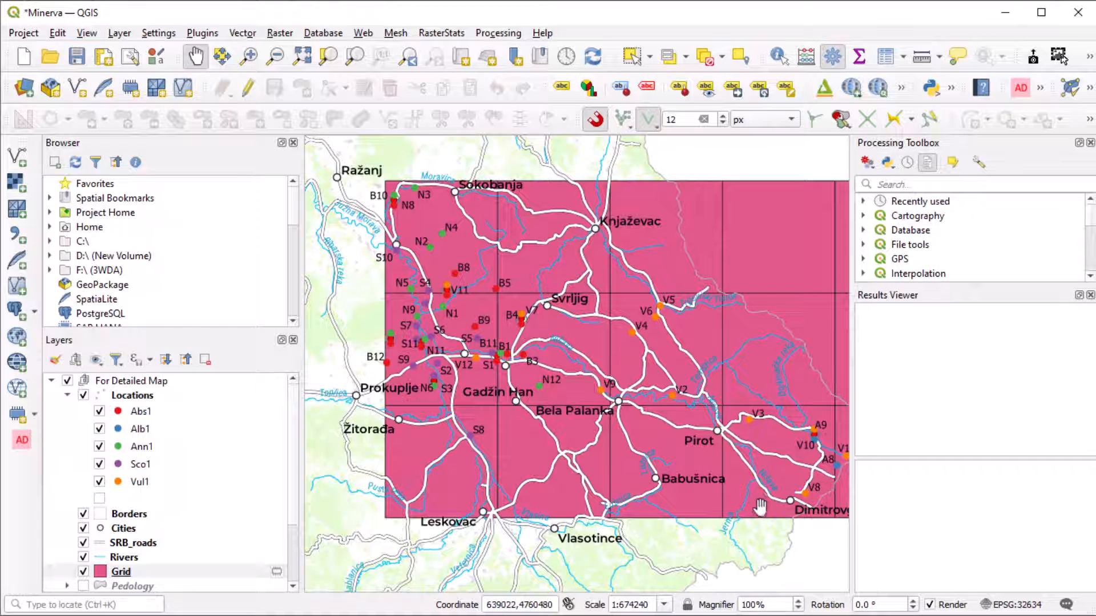
- Delete eight Grid cells: four in the northern row, two at the middle row's eastern end and the two around Babušnica
drag(755, 506, 704, 521)
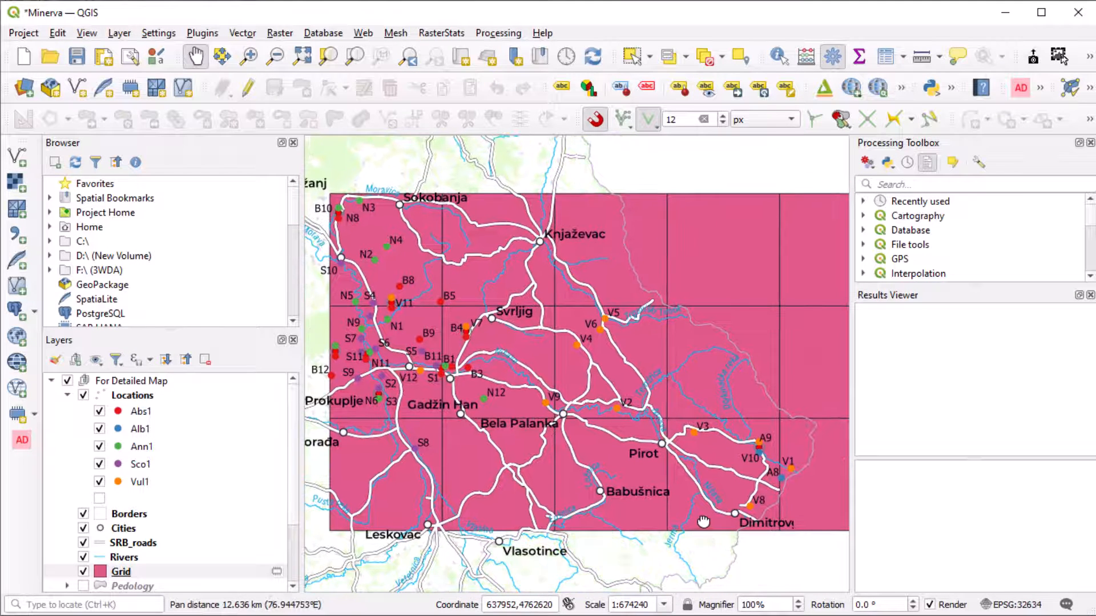
click(631, 56)
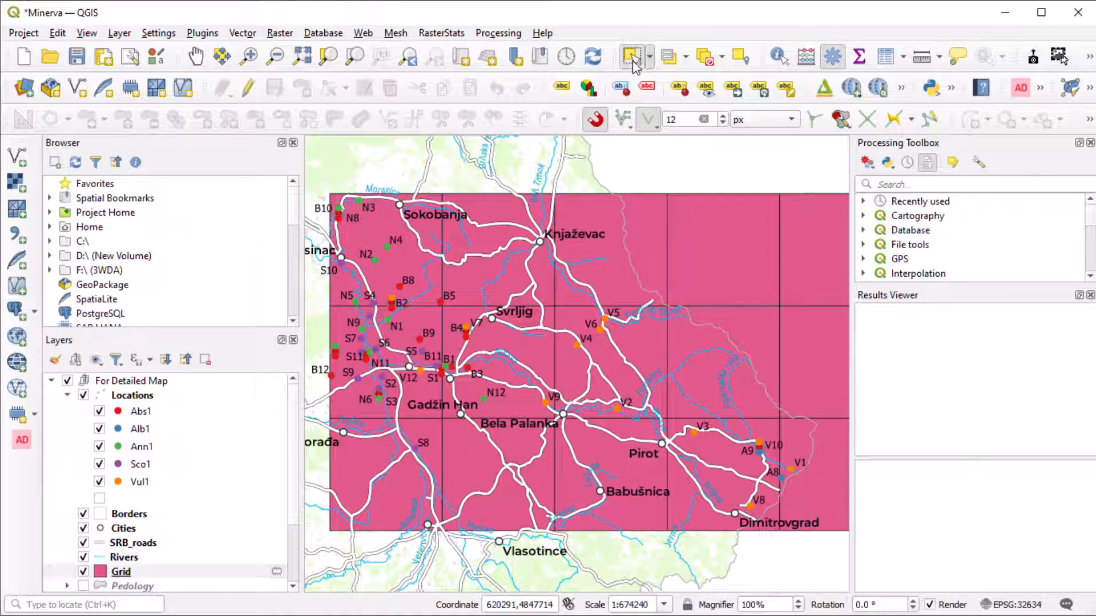
click(549, 271)
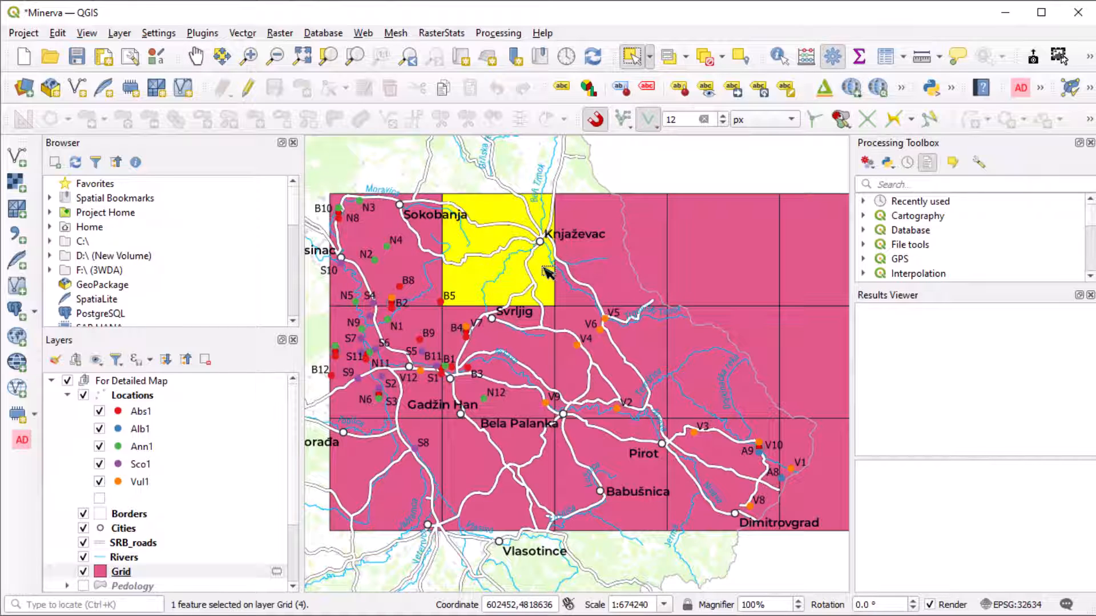
shift+click(628, 276)
shift+click(701, 276)
shift+click(810, 251)
shift+click(810, 360)
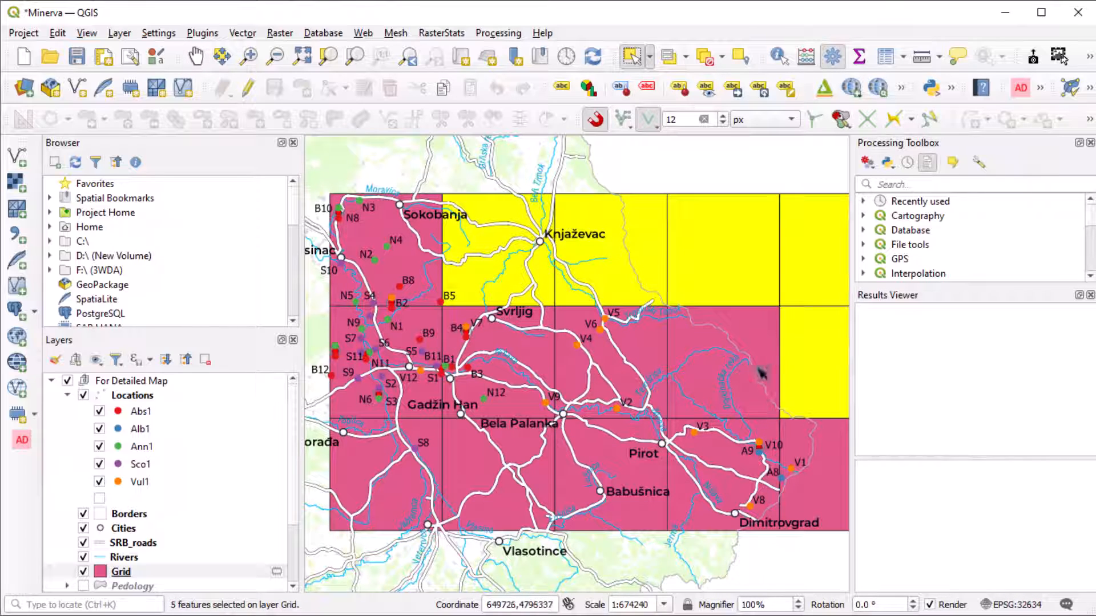
shift+click(736, 380)
shift+click(484, 505)
shift+click(587, 501)
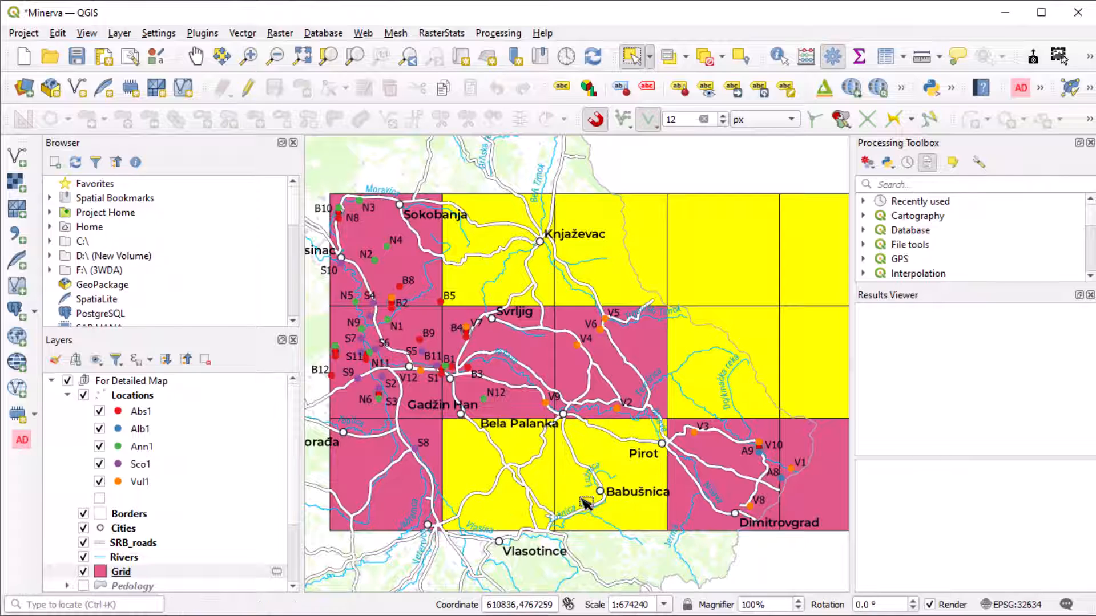
key(Delete)
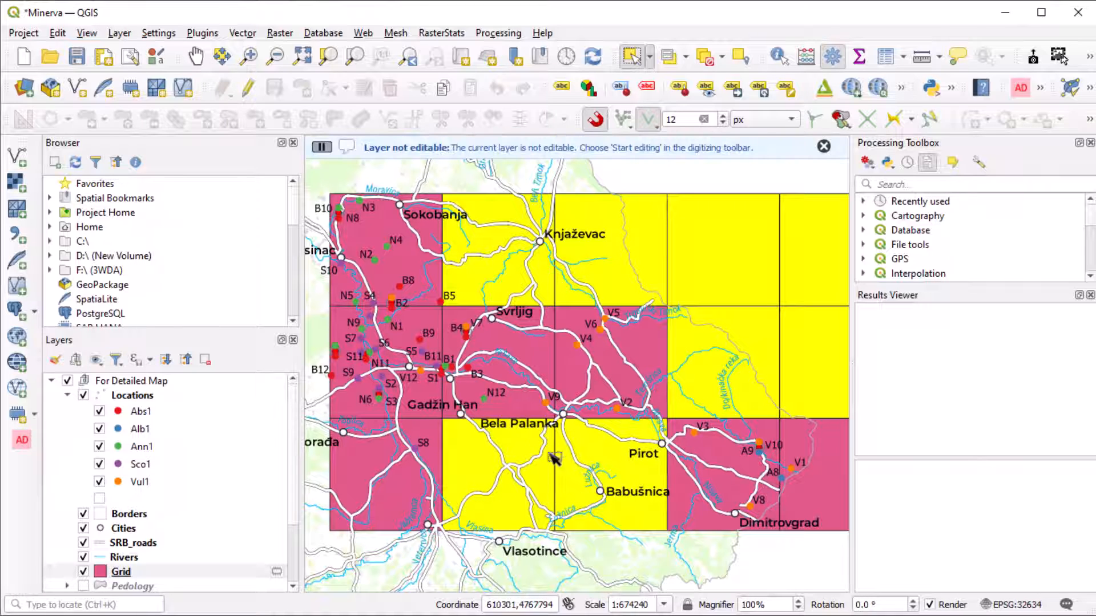
click(254, 89)
key(Delete)
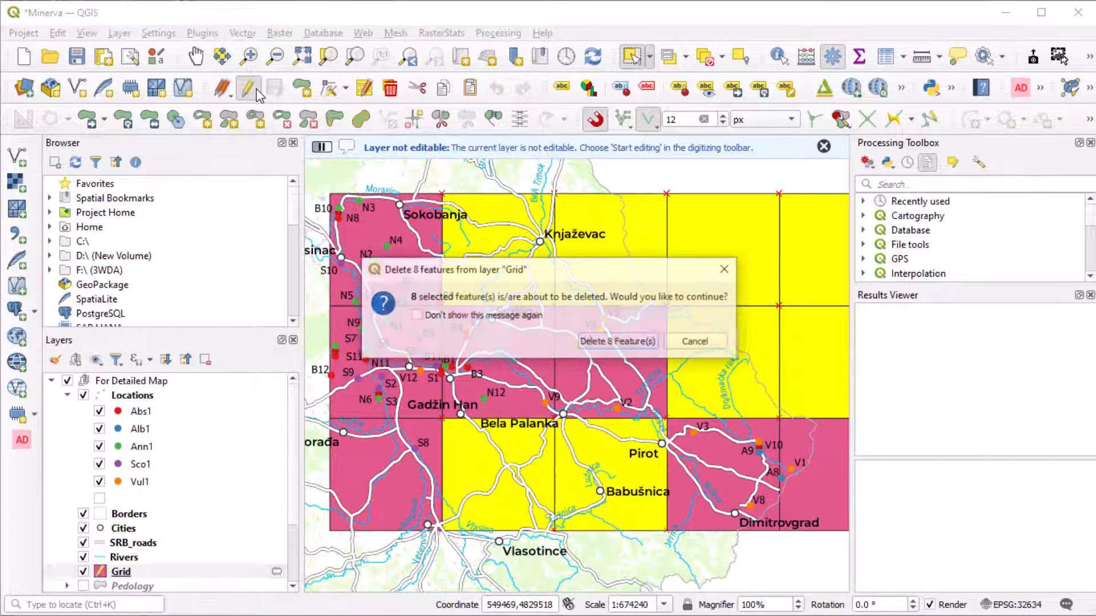
key(Return)
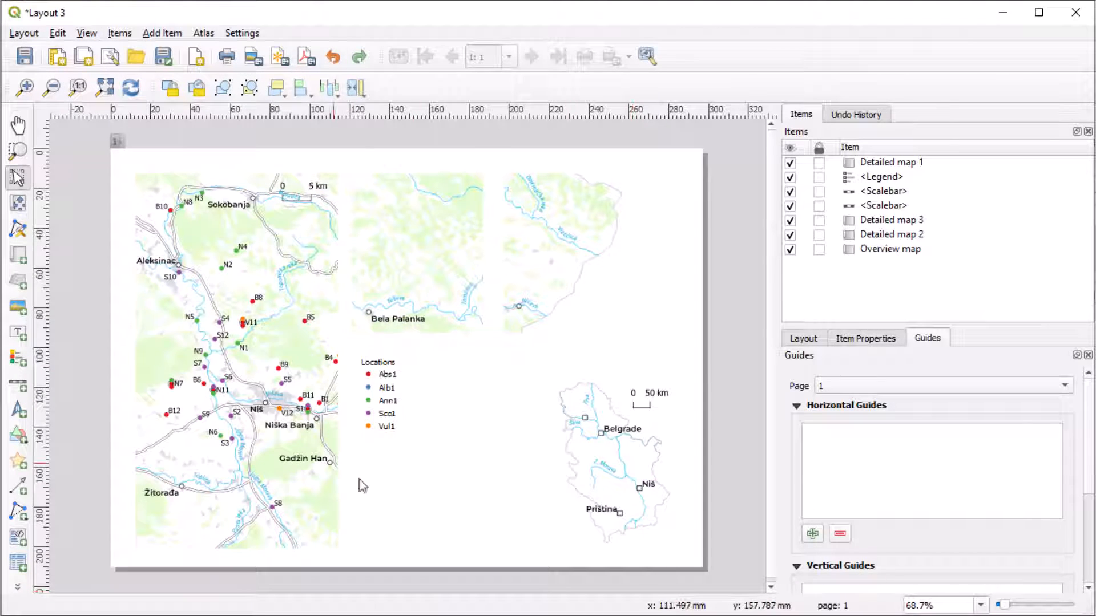
- In the Layout 3 window, delete Detailed maps 1, 2 and 3 and the 5 km scale bar from the page
click(306, 461)
key(Delete)
click(287, 209)
key(Delete)
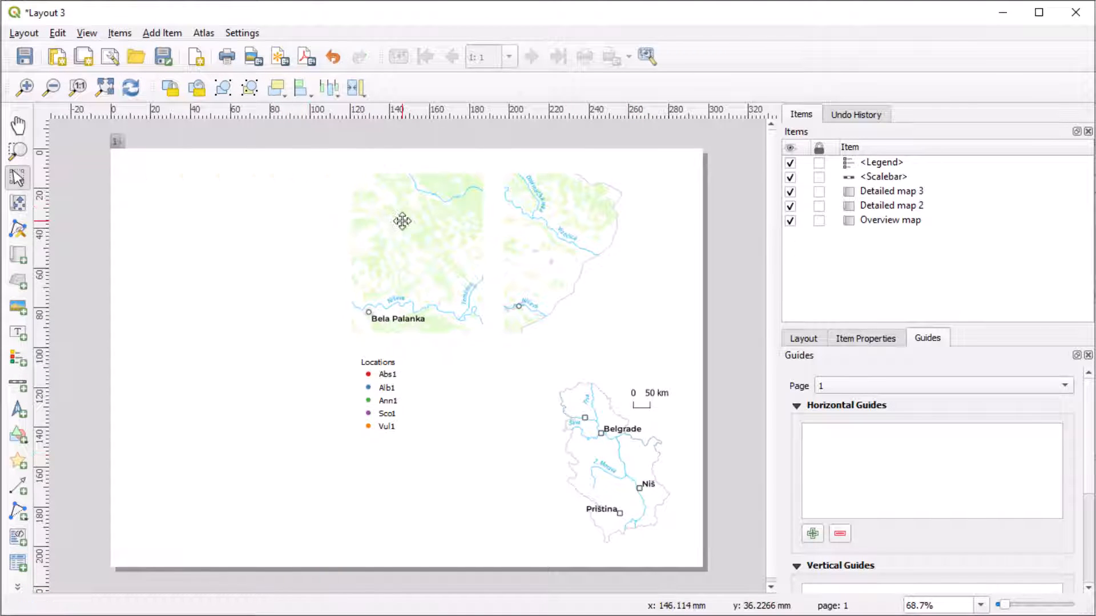
click(402, 221)
key(Delete)
click(535, 239)
key(Delete)
- Move the Locations legend above the overview map and add a large new map filling the page area west of them
drag(386, 394, 655, 300)
click(18, 255)
drag(132, 172, 539, 536)
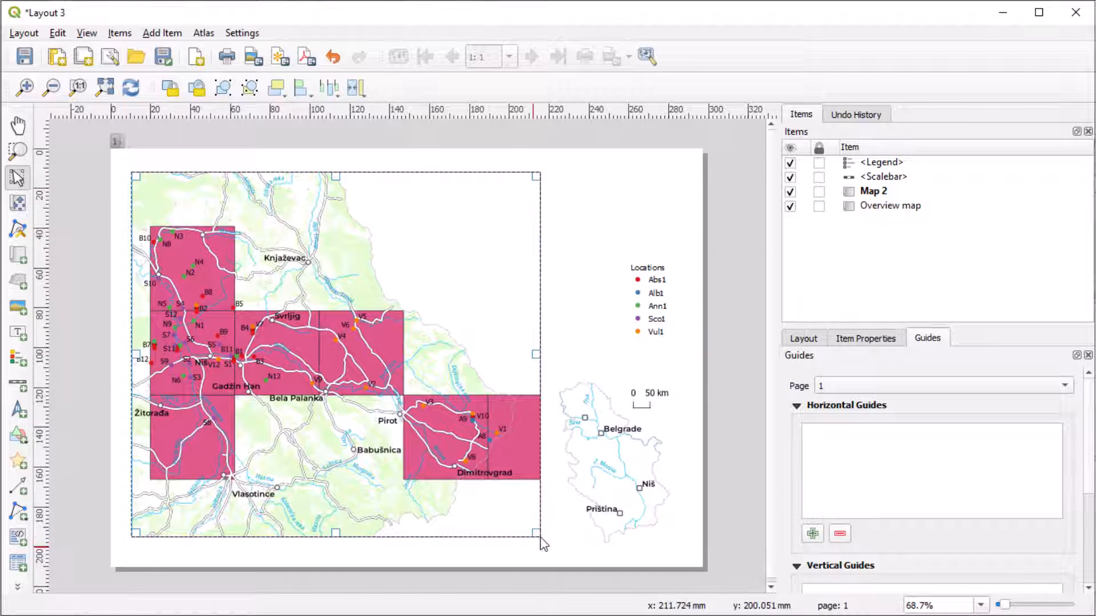
- Enable atlas generation for the layout, using Grid as the coverage layer
click(643, 64)
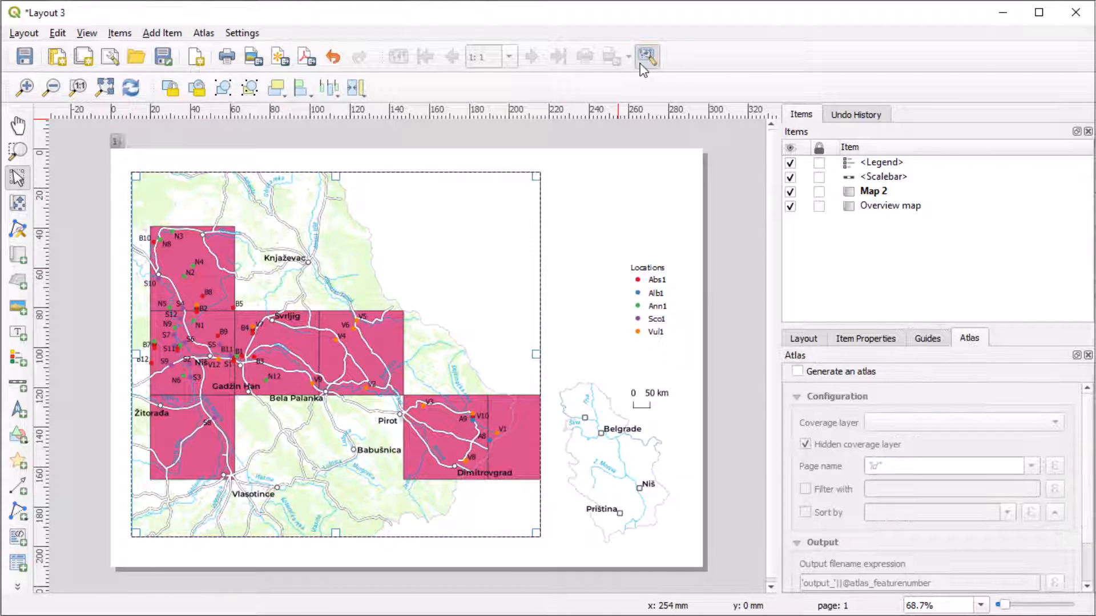
click(797, 372)
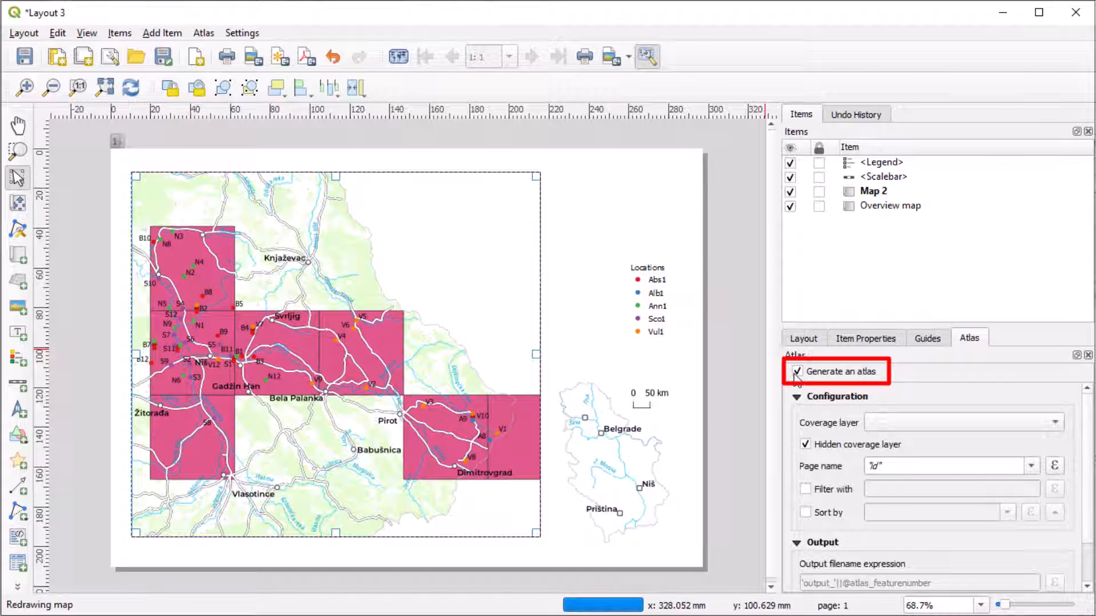
click(894, 423)
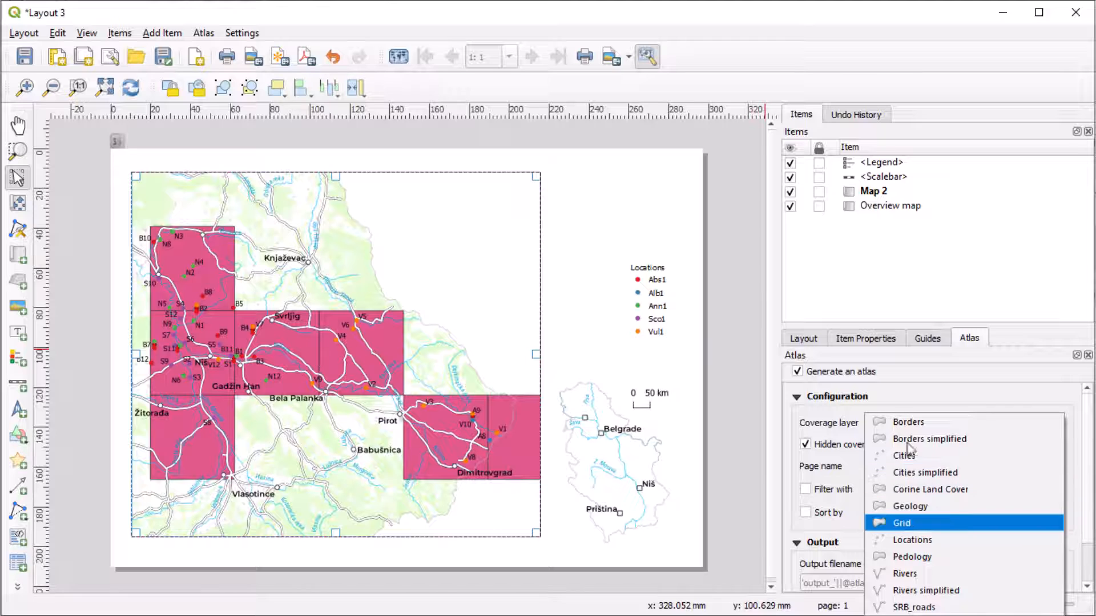
click(961, 524)
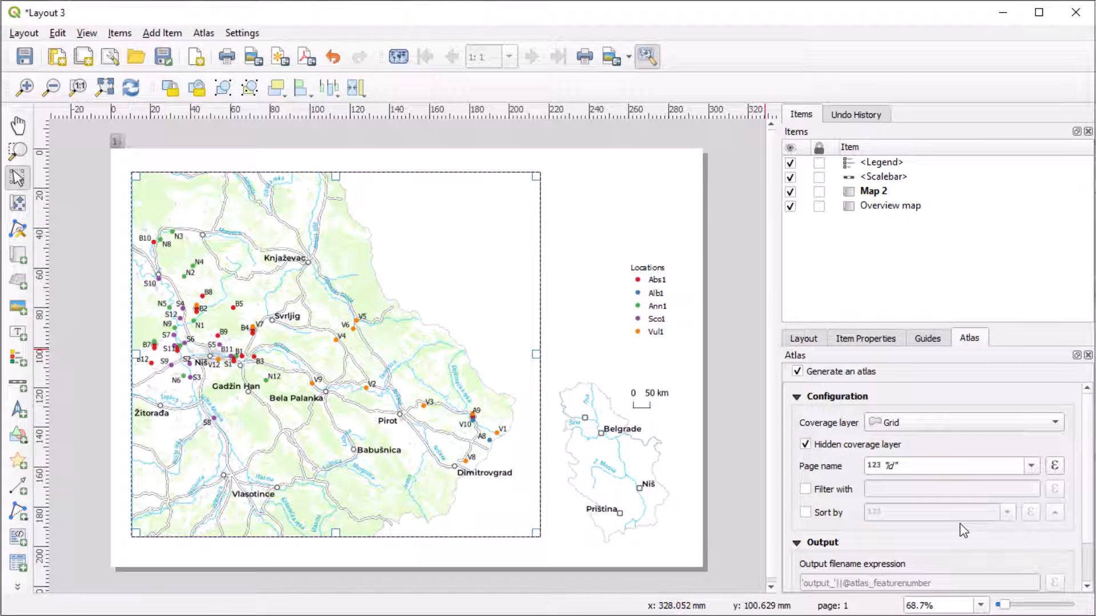
- Set the large map on the page (Map 2) to be controlled by the atlas
click(876, 339)
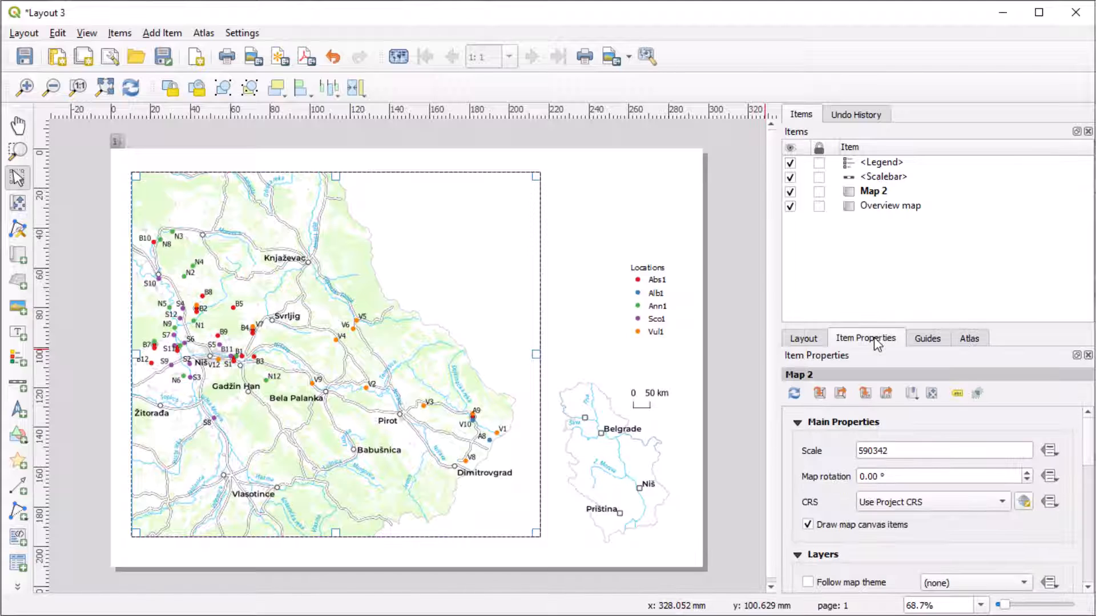
scroll(787, 493, down, 9)
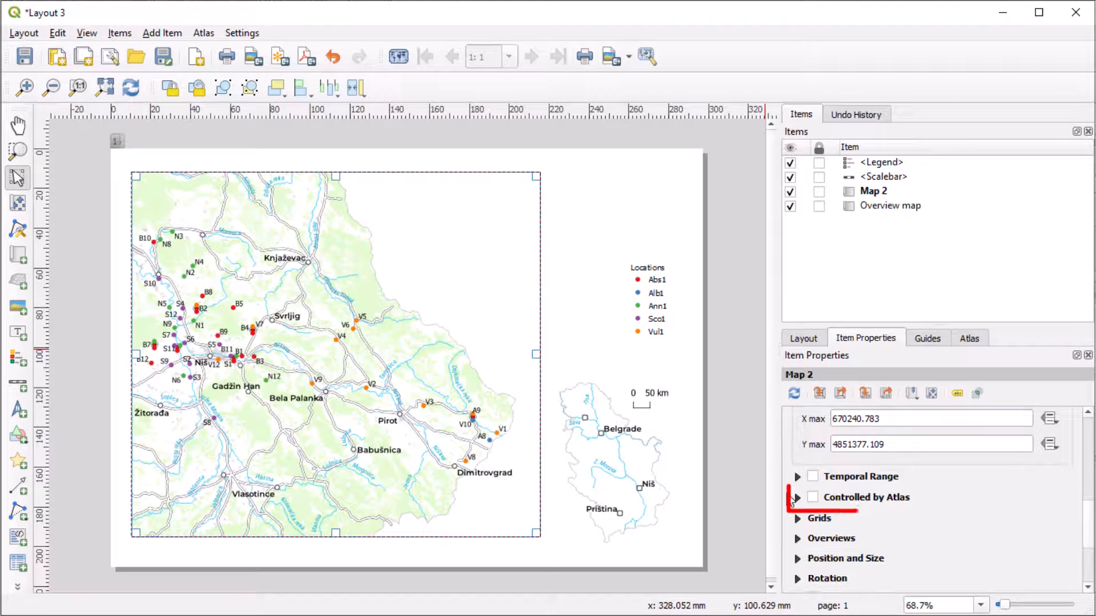
click(813, 498)
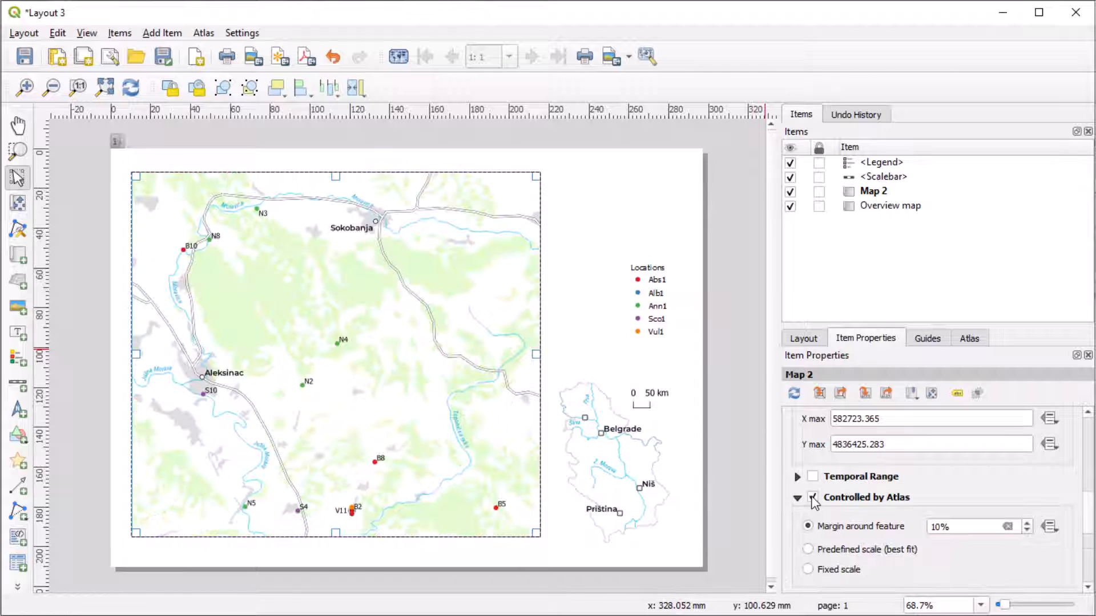
- Turn on the atlas preview, step through the grid pages up to page 7, and return to page 2
click(405, 62)
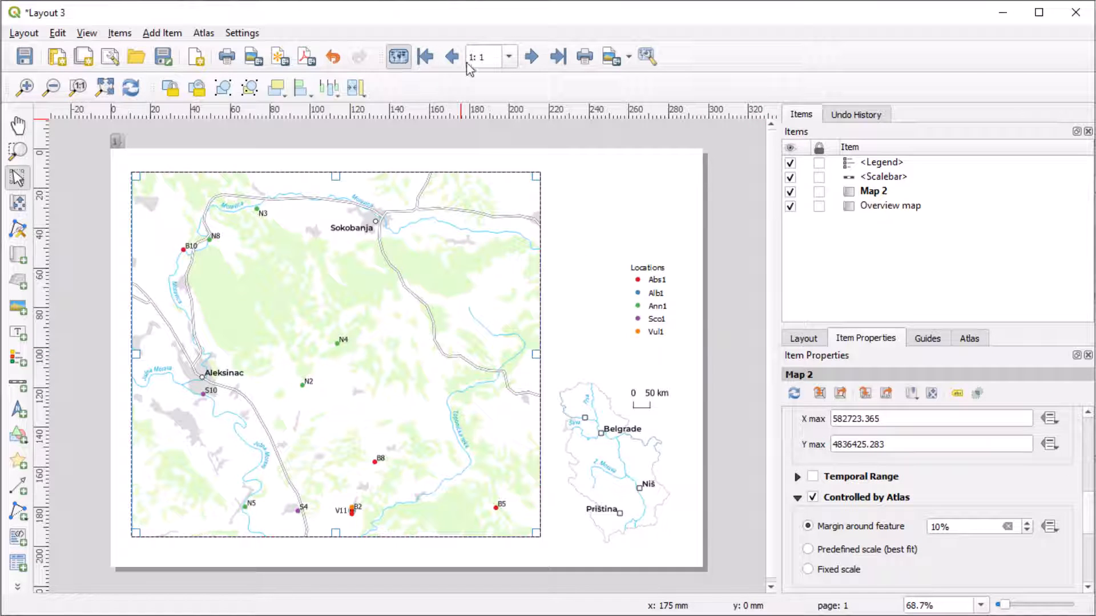
click(511, 62)
click(512, 62)
click(528, 62)
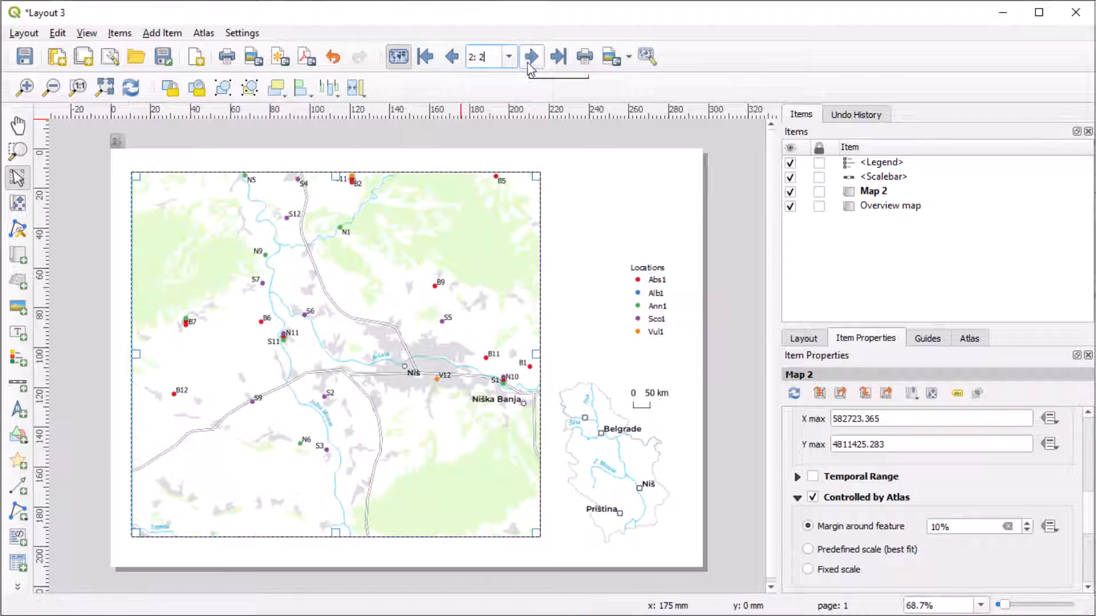
click(527, 63)
click(528, 63)
click(528, 63)
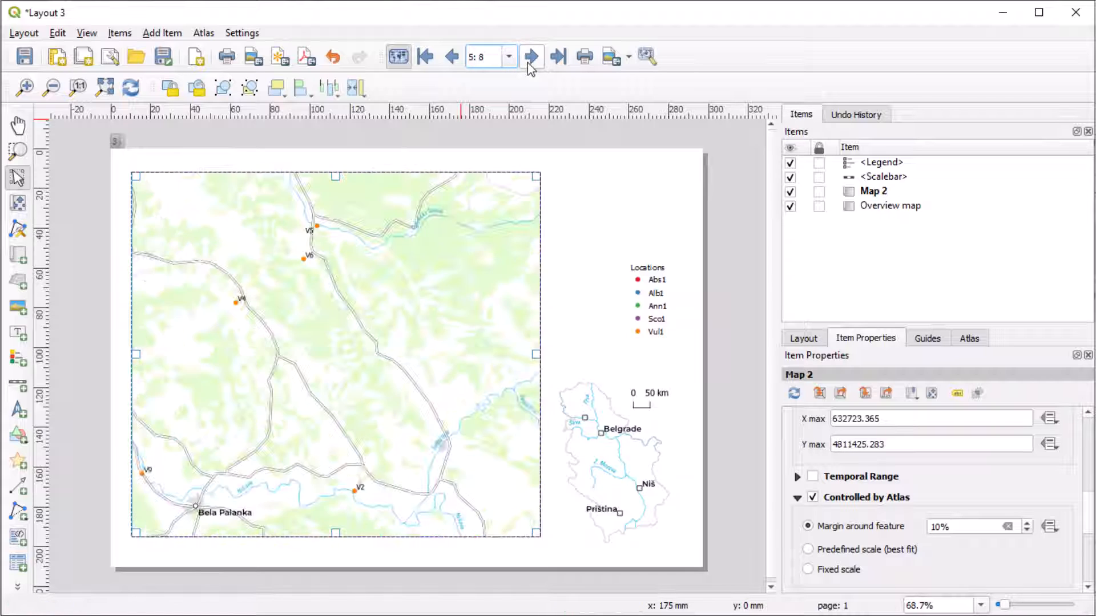
click(528, 63)
click(528, 62)
click(512, 59)
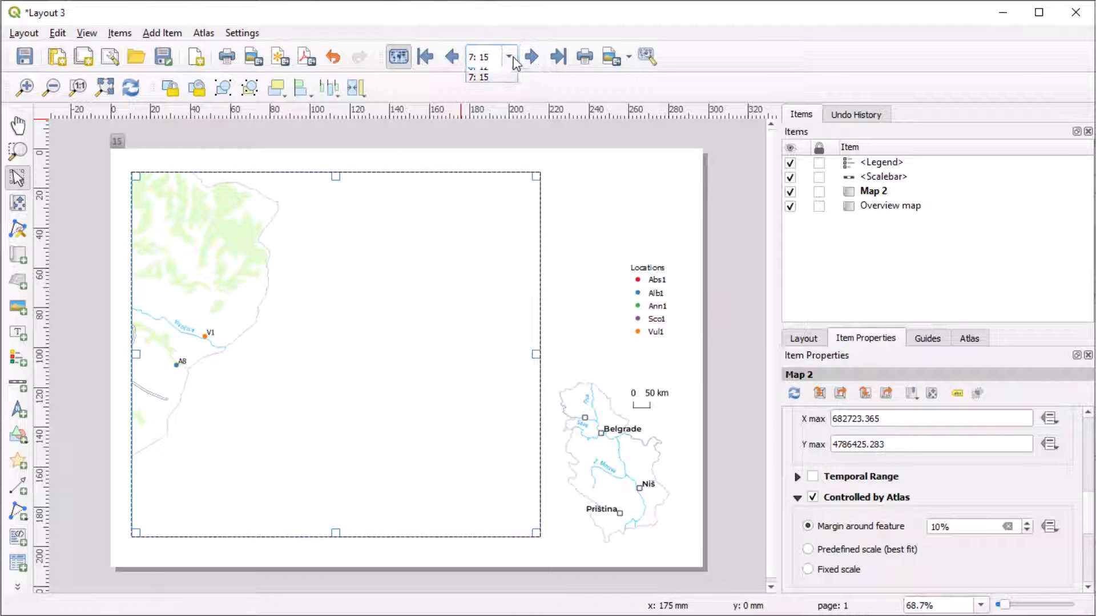
click(505, 84)
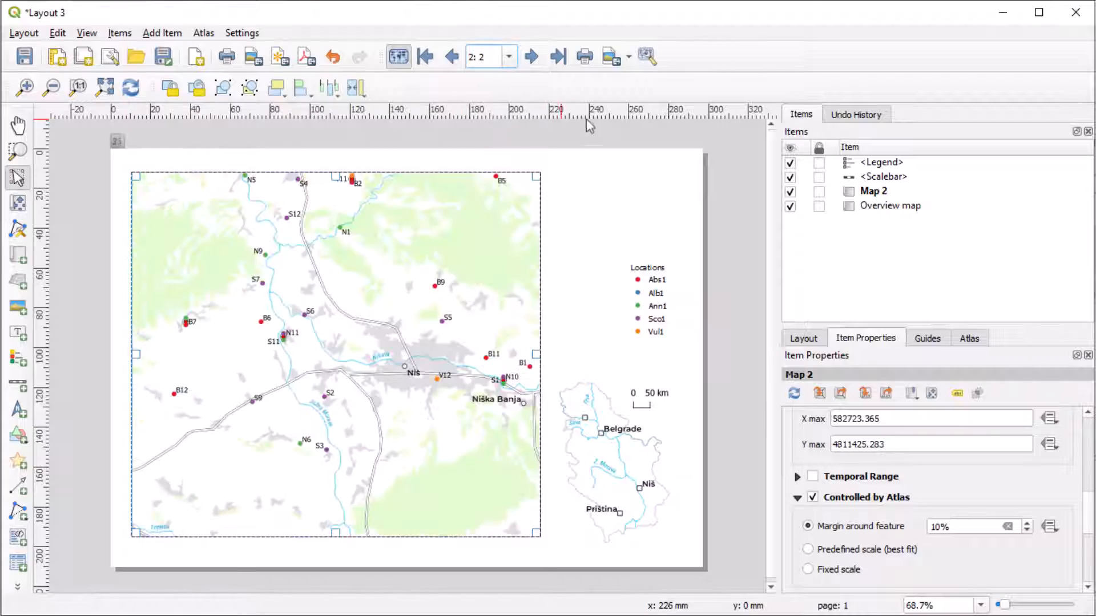